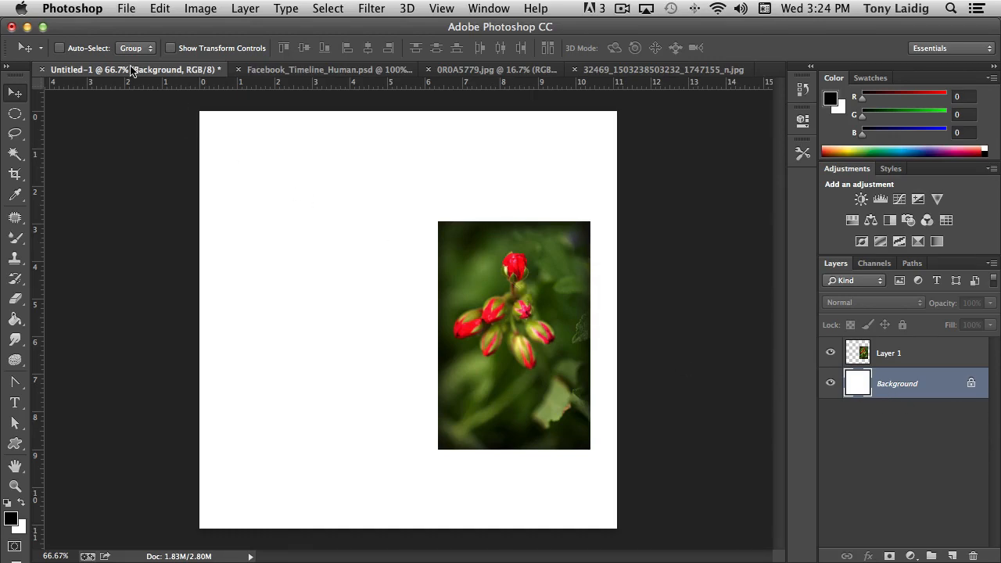
Darken the midtones of the 0R0A5779.jpg heart photo with a Levels adjustment, setting the RGB midtone input to 0.86
{"action": "left_click", "coordinate": [492, 72]}
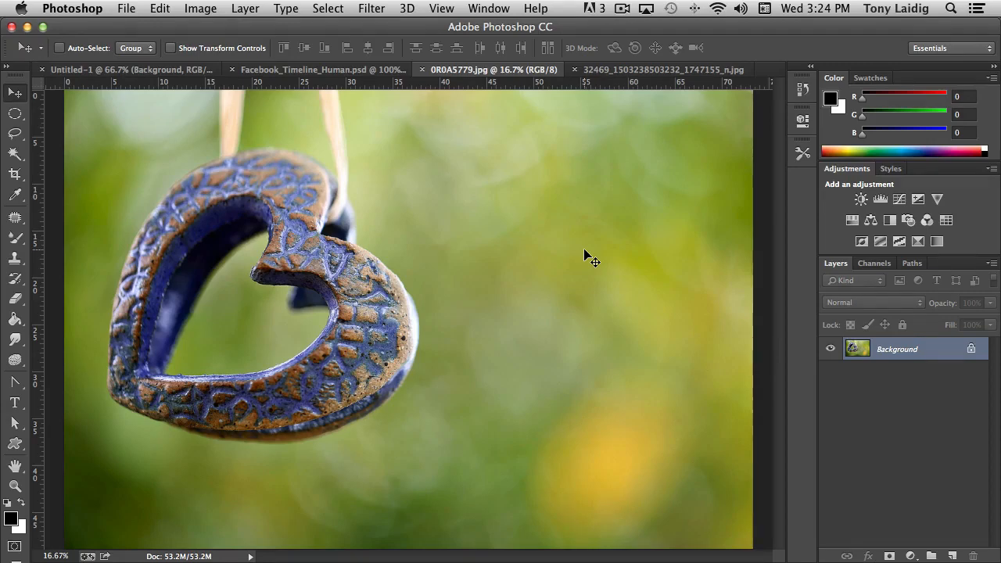
{"action": "key", "text": "super+minus"}
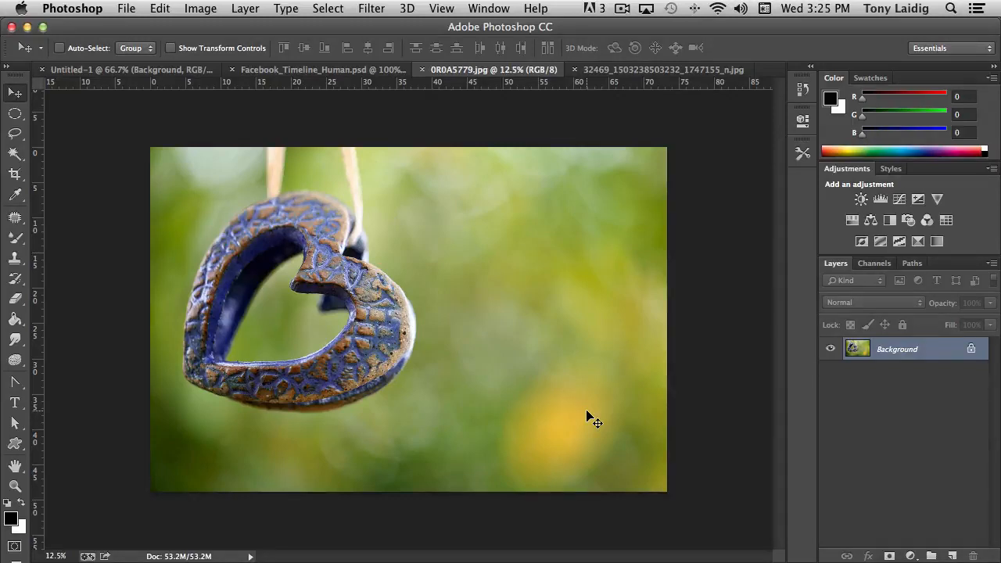
{"action": "key", "text": "super+l"}
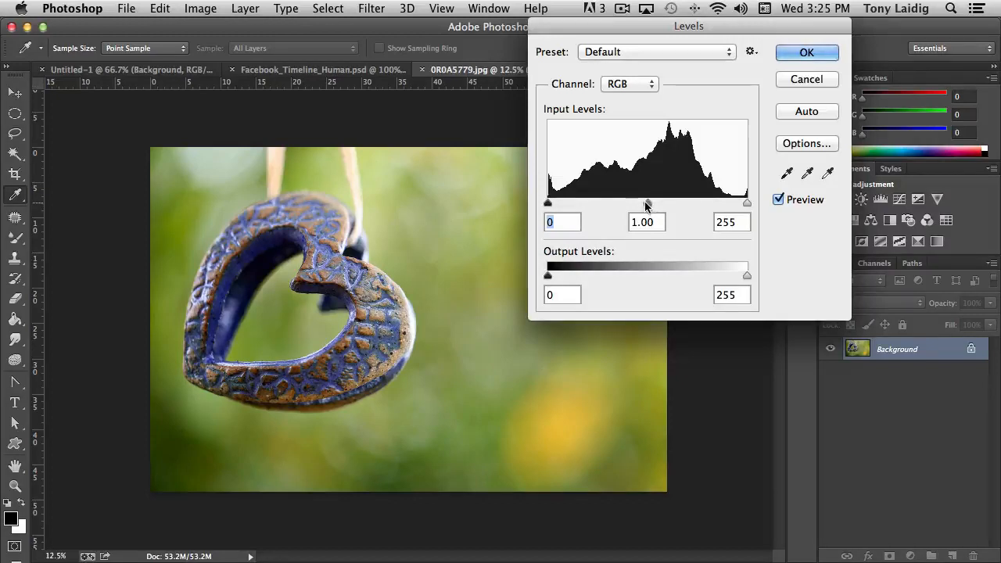
{"action": "mouse_move", "coordinate": [646, 202]}
{"action": "left_mouse_down"}
{"action": "mouse_move", "coordinate": [669, 203]}
{"action": "mouse_move", "coordinate": [656, 205]}
{"action": "left_mouse_up"}
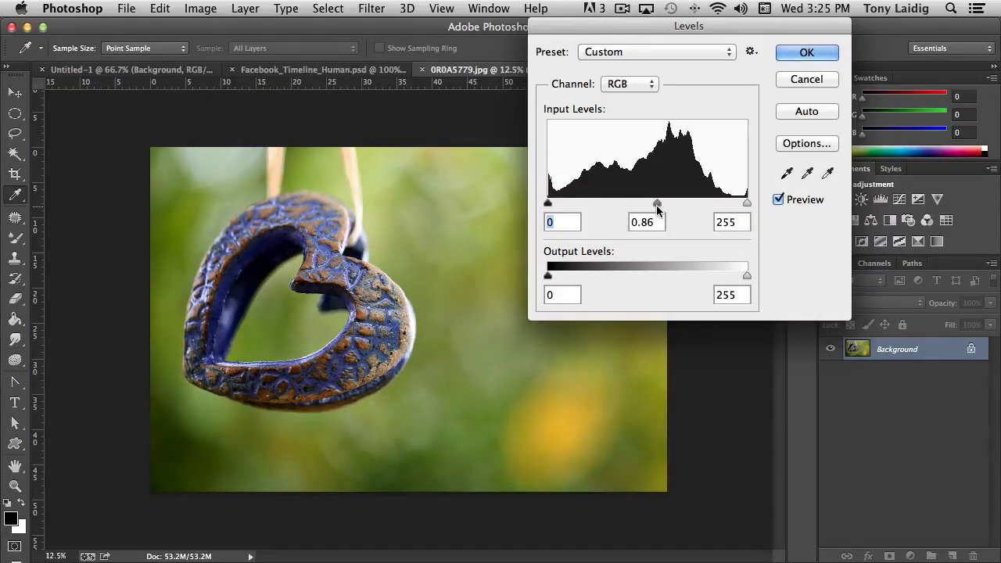
{"action": "key", "text": "Tab"}
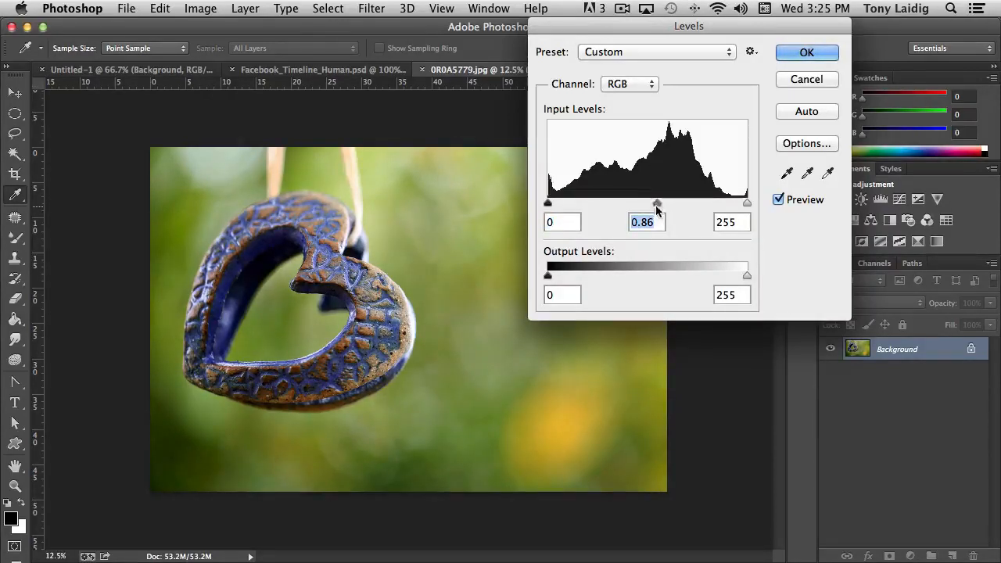
{"action": "left_click", "coordinate": [822, 53]}
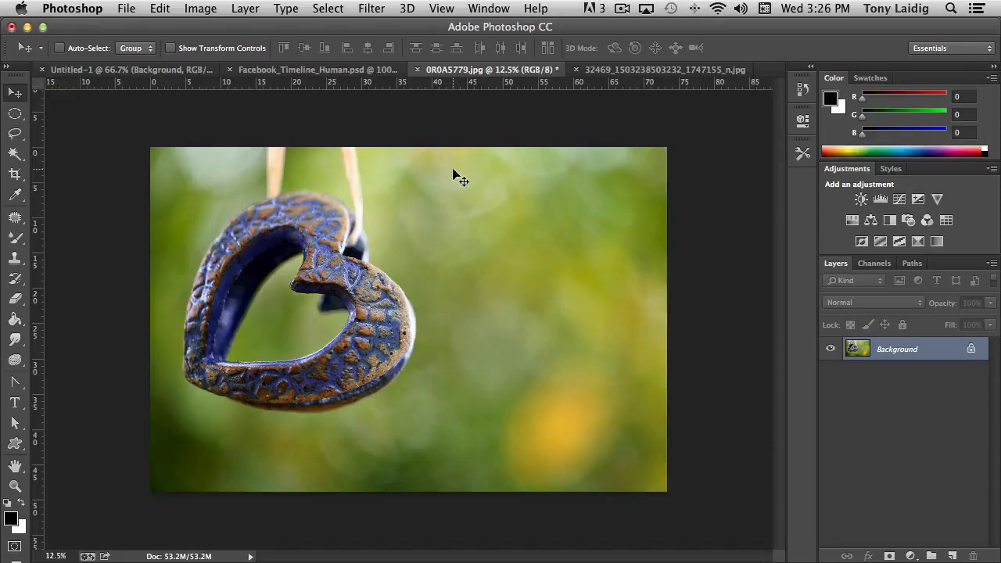
Draw a white rounded rectangle about 1730 x 2185 px in the blurred area beside the heart
{"action": "left_click", "coordinate": [15, 444]}
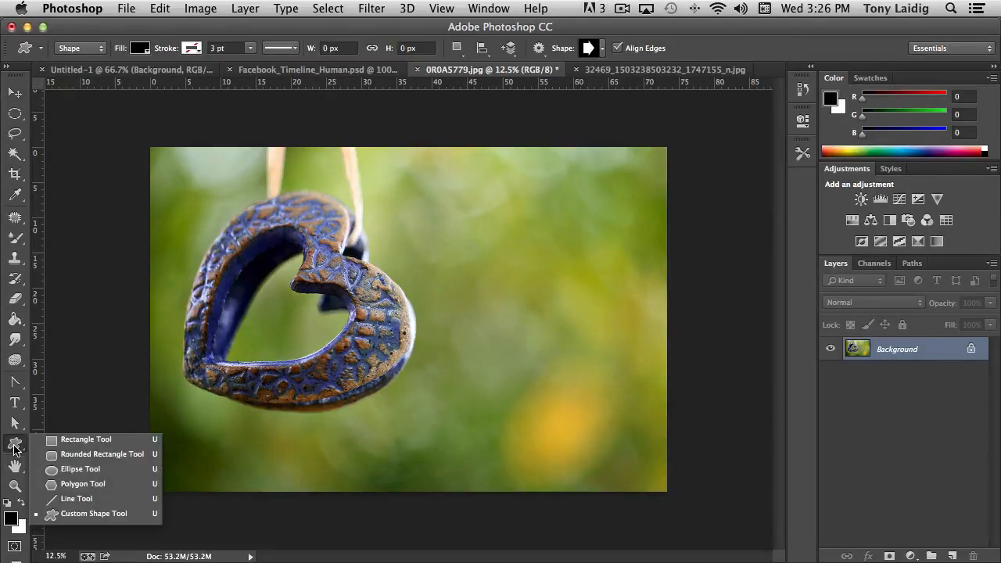
{"action": "left_click", "coordinate": [98, 458]}
{"action": "left_click", "coordinate": [22, 503]}
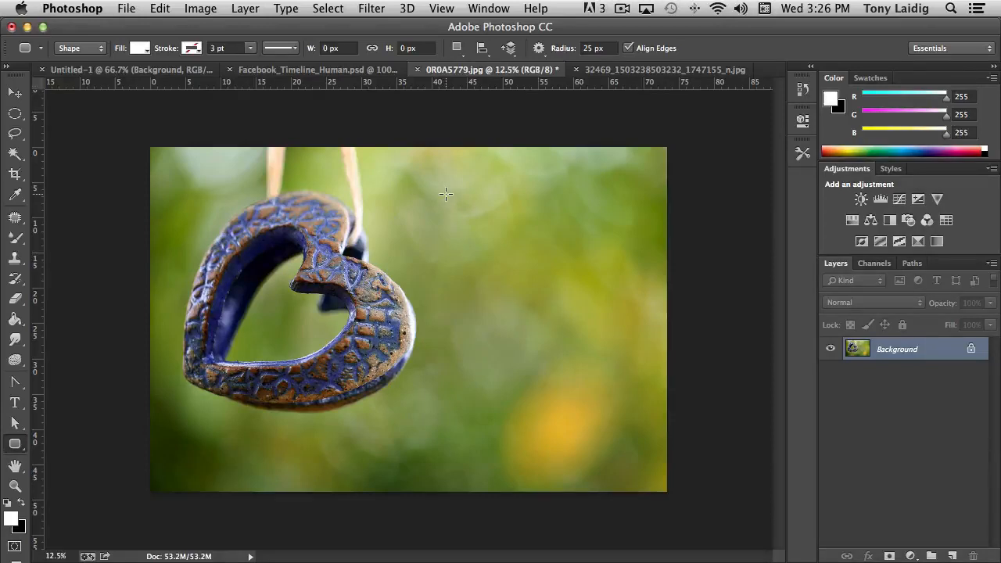
{"action": "left_click_drag", "start_coordinate": [446, 194], "coordinate": [615, 407]}
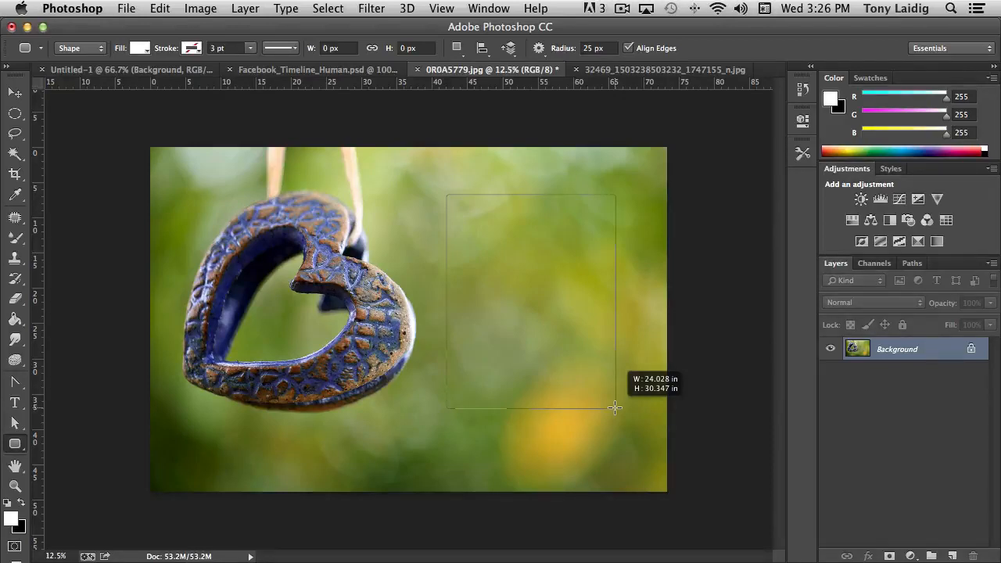
{"action": "left_click_drag", "start_coordinate": [615, 408], "coordinate": [615, 407]}
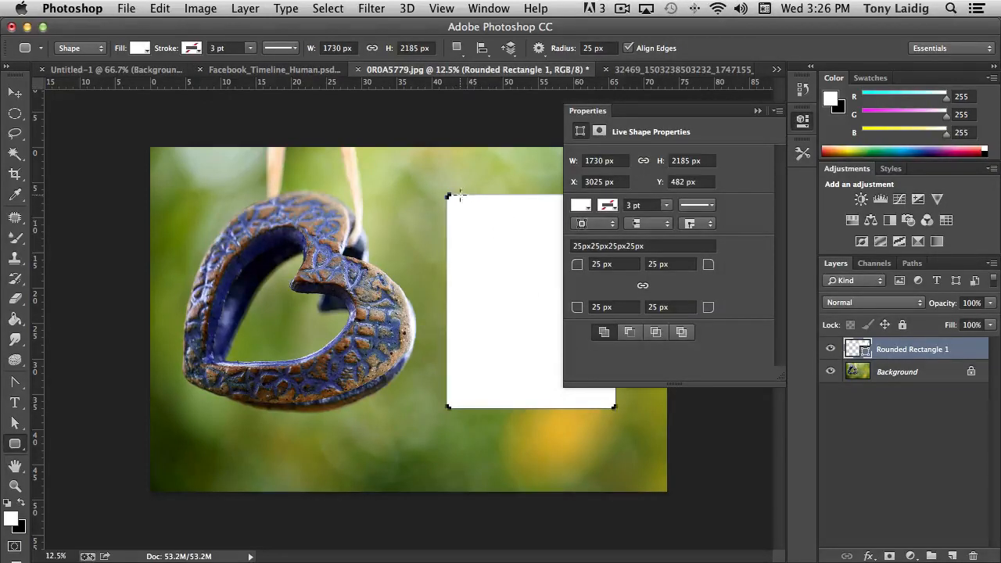
Link the rounded rectangle's corner radii and set all four to 150 px
{"action": "left_click", "coordinate": [642, 286]}
{"action": "left_click_drag", "start_coordinate": [577, 266], "coordinate": [676, 283]}
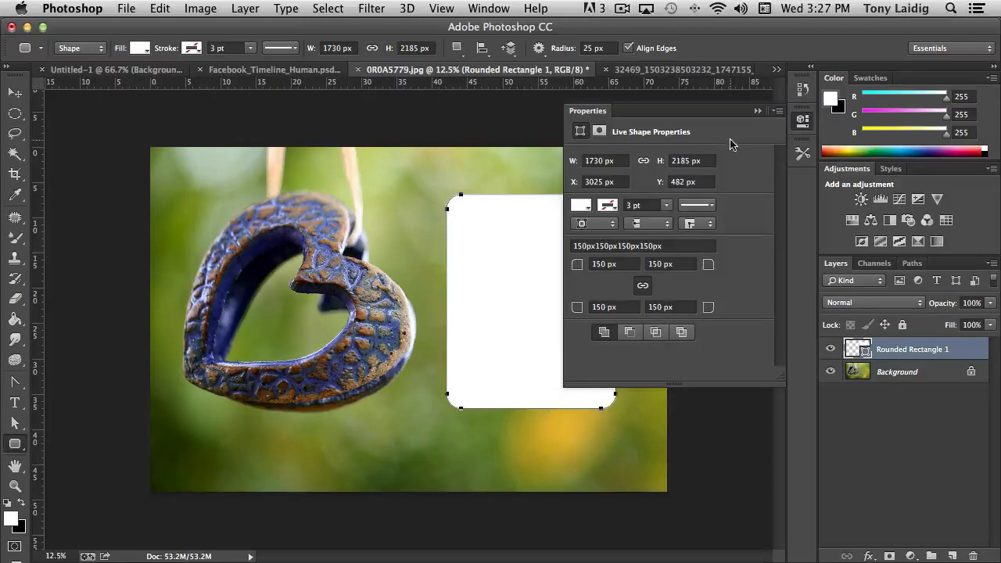
{"action": "left_click", "coordinate": [800, 124]}
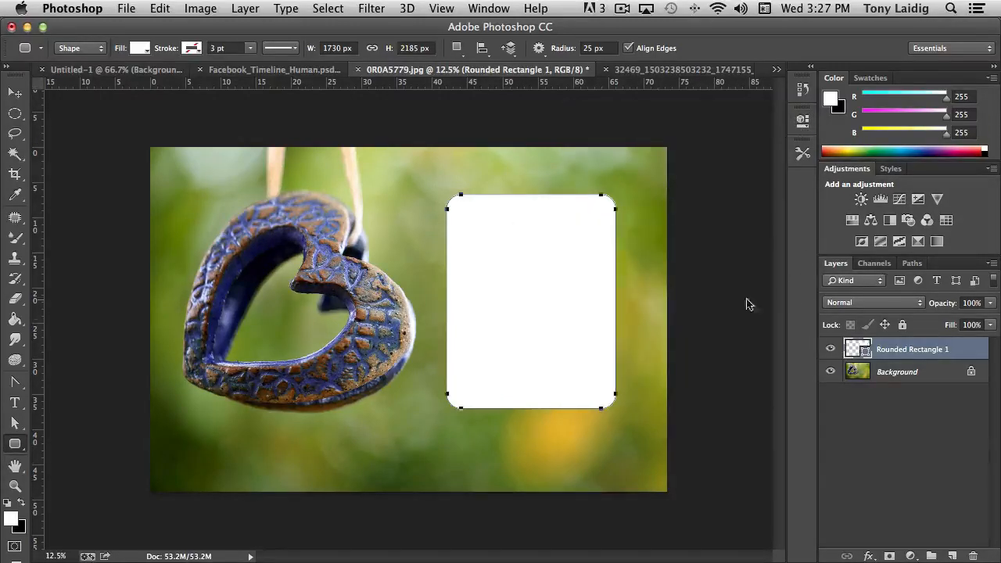
{"action": "left_click", "coordinate": [668, 330]}
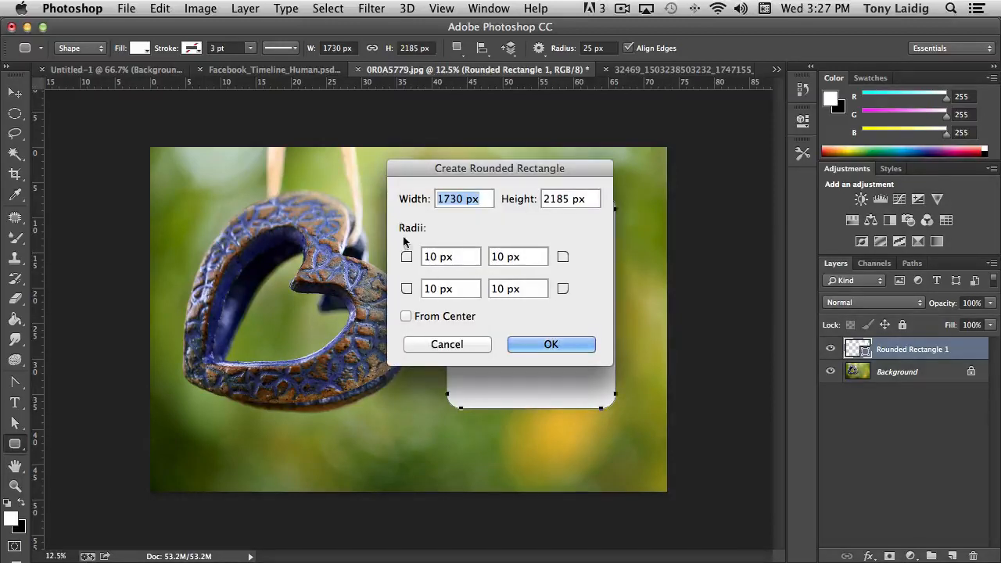
{"action": "left_click", "coordinate": [442, 345]}
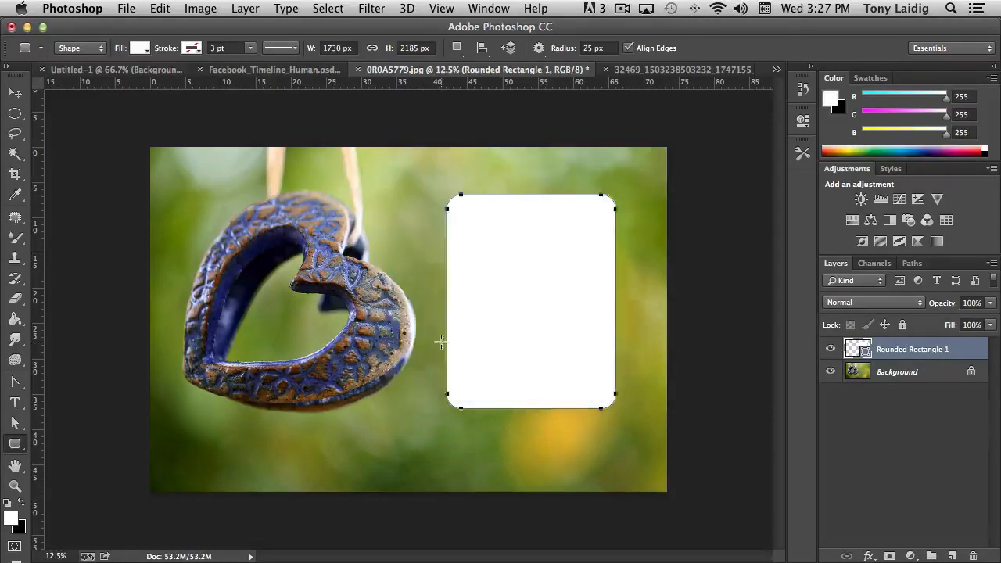
Lower the opacity of the rounded rectangle layer to 50%
{"action": "left_click", "coordinate": [903, 378]}
{"action": "left_click", "coordinate": [912, 354]}
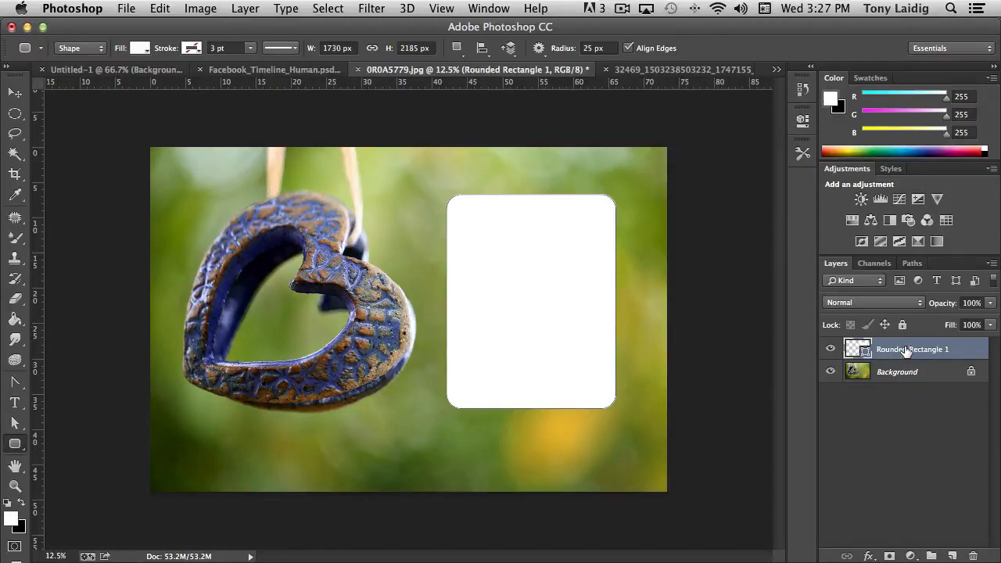
{"action": "left_click", "coordinate": [989, 305]}
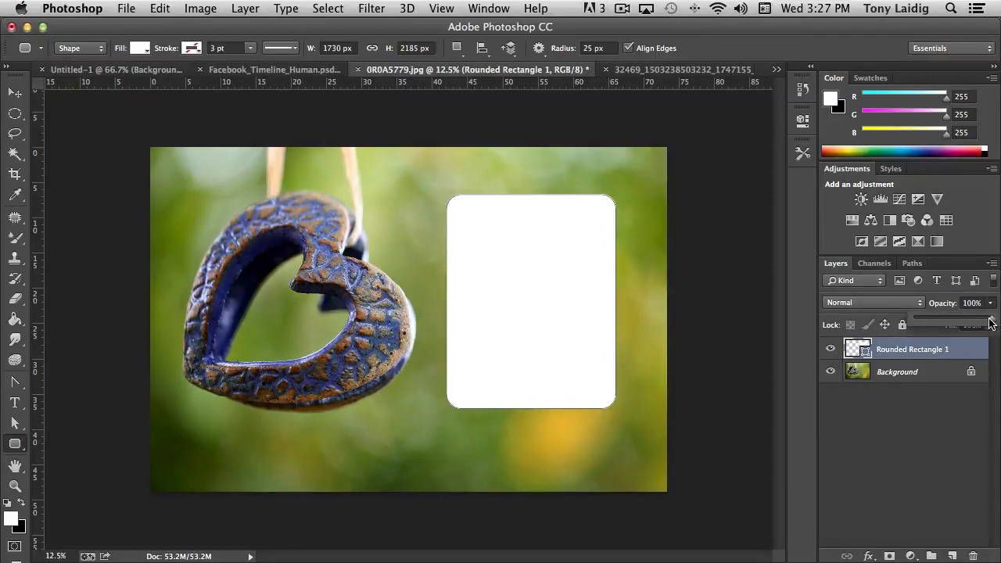
{"action": "left_click_drag", "start_coordinate": [990, 323], "coordinate": [954, 325]}
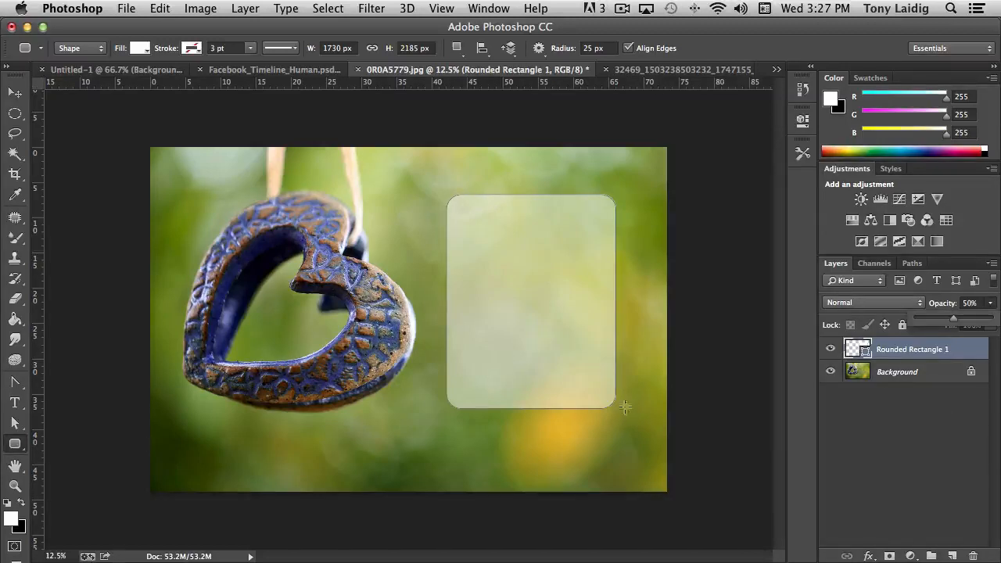
{"action": "left_click", "coordinate": [871, 378]}
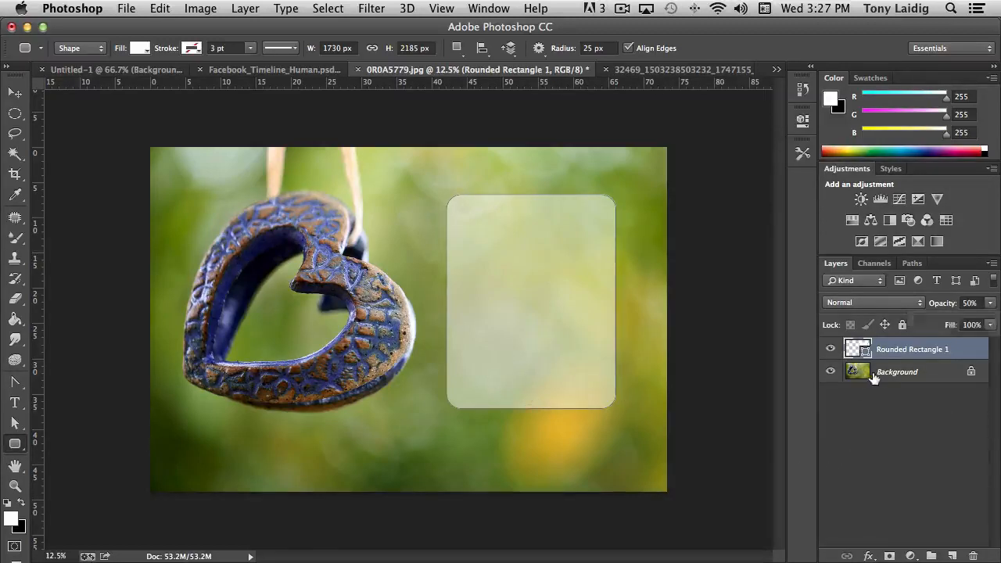
Open the blending options of the rounded rectangle layer and enable a Drop Shadow
{"action": "left_click", "coordinate": [874, 376]}
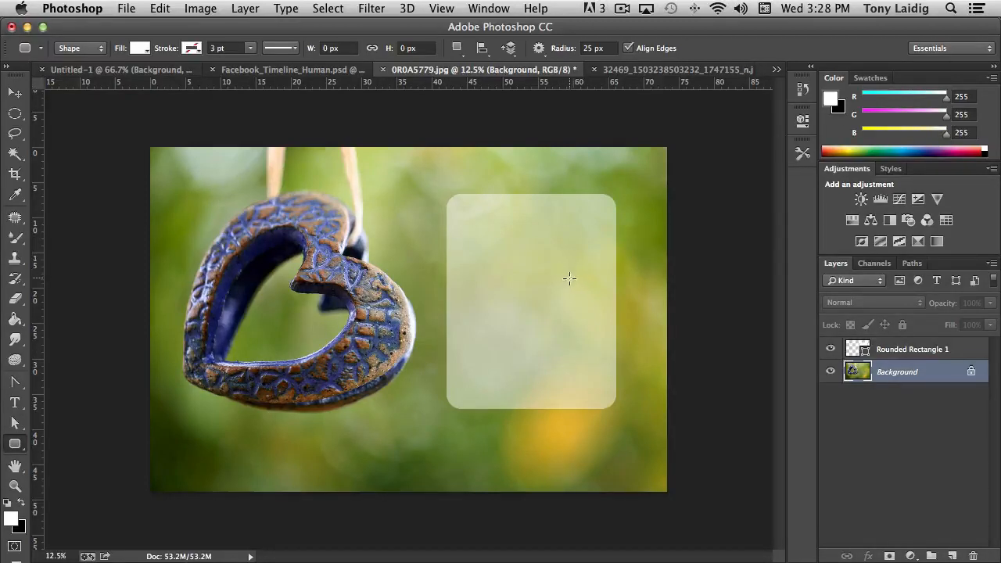
{"action": "left_click", "coordinate": [887, 353]}
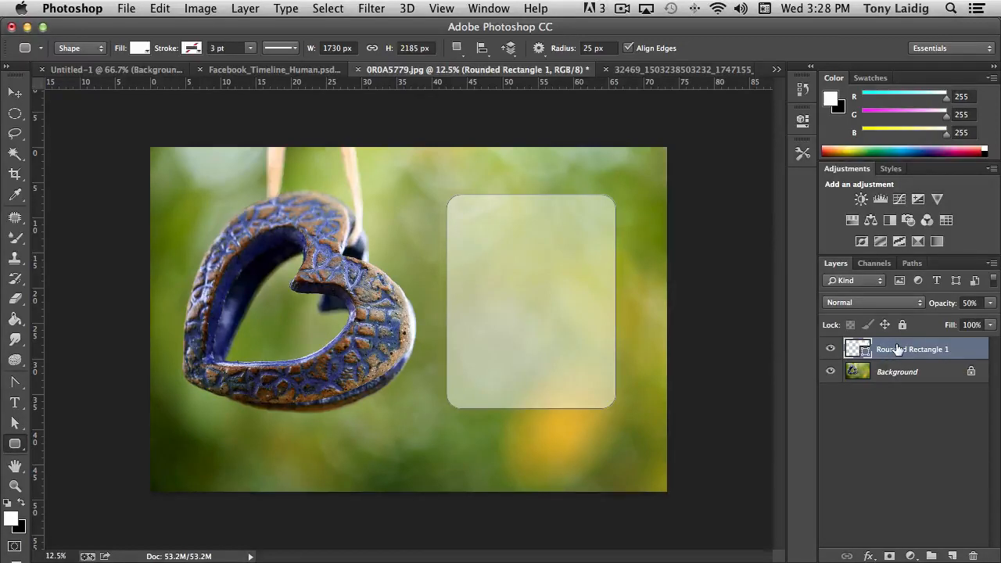
{"action": "right_click", "coordinate": [898, 349]}
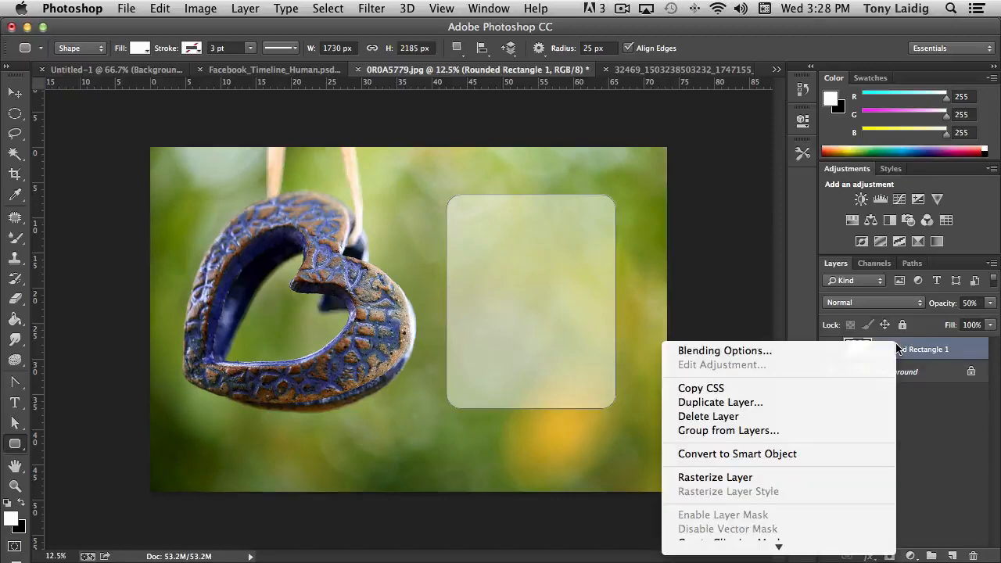
{"action": "left_click", "coordinate": [763, 352]}
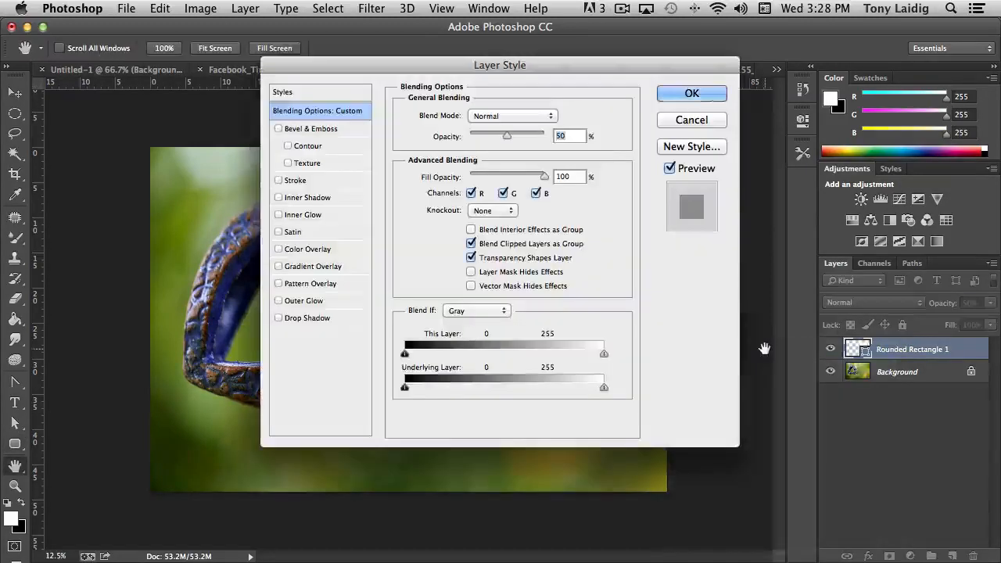
{"action": "left_click_drag", "start_coordinate": [599, 65], "coordinate": [347, 26]}
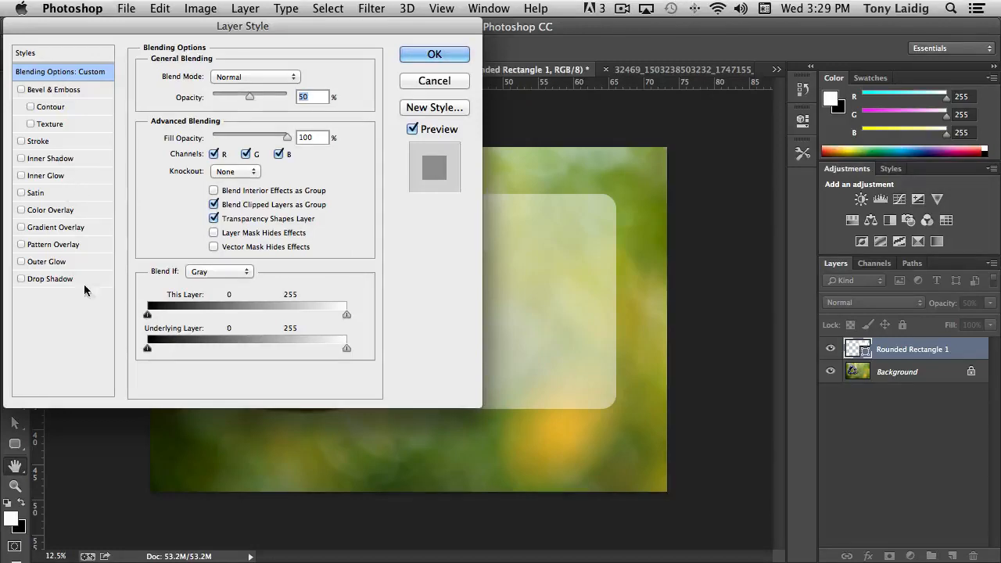
{"action": "left_click", "coordinate": [21, 279]}
{"action": "left_click", "coordinate": [46, 279]}
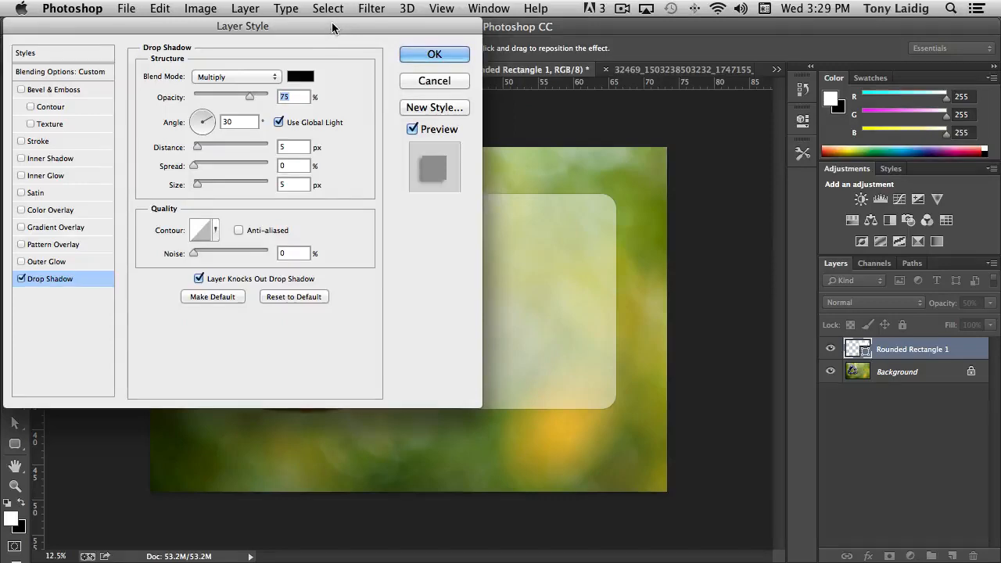
Set the drop shadow's size to 81 px, distance to 69 px and angle to 90°, and enable anti-aliasing
{"action": "left_click_drag", "start_coordinate": [330, 26], "coordinate": [269, 26]}
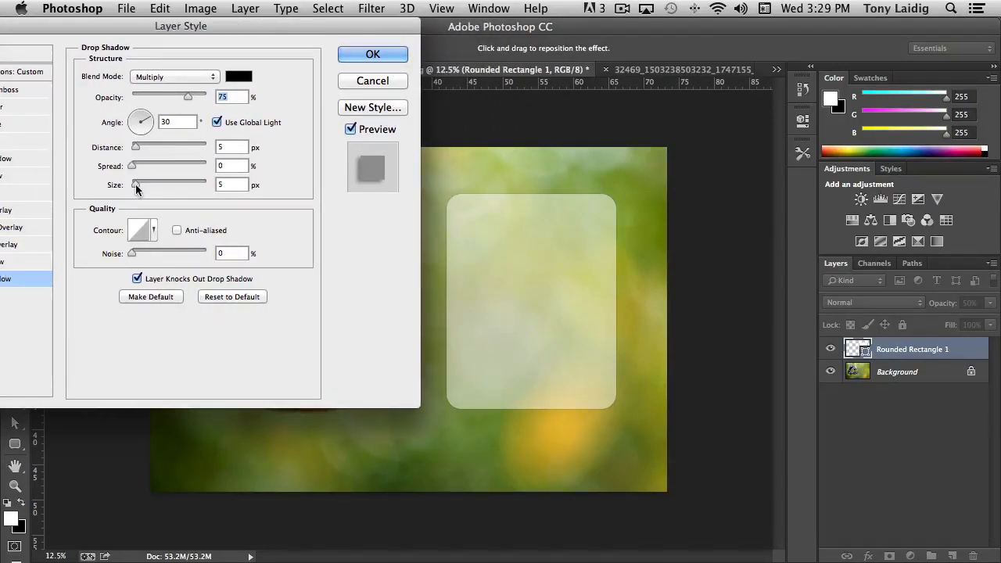
{"action": "left_click_drag", "start_coordinate": [135, 188], "coordinate": [159, 185]}
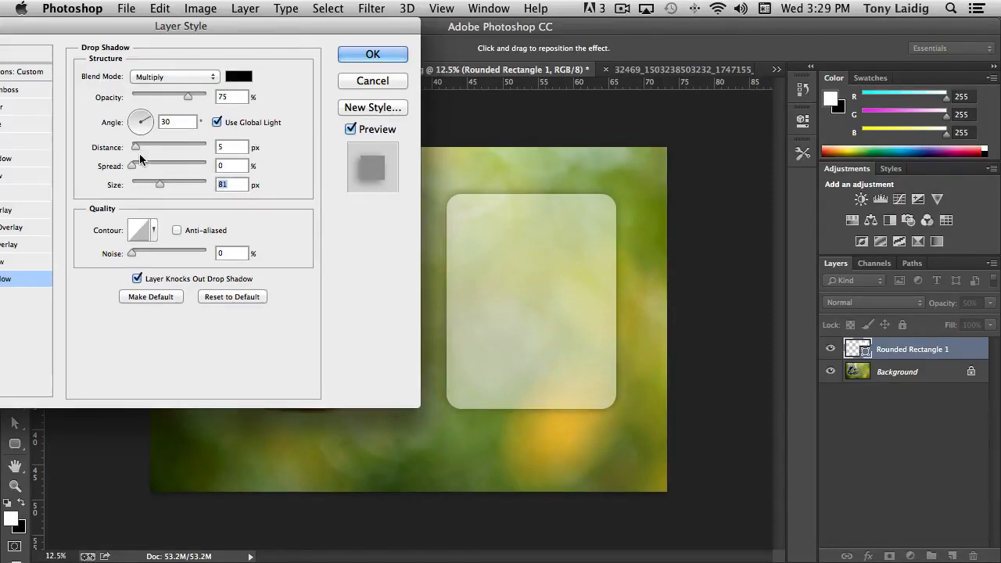
{"action": "left_click_drag", "start_coordinate": [135, 148], "coordinate": [177, 151]}
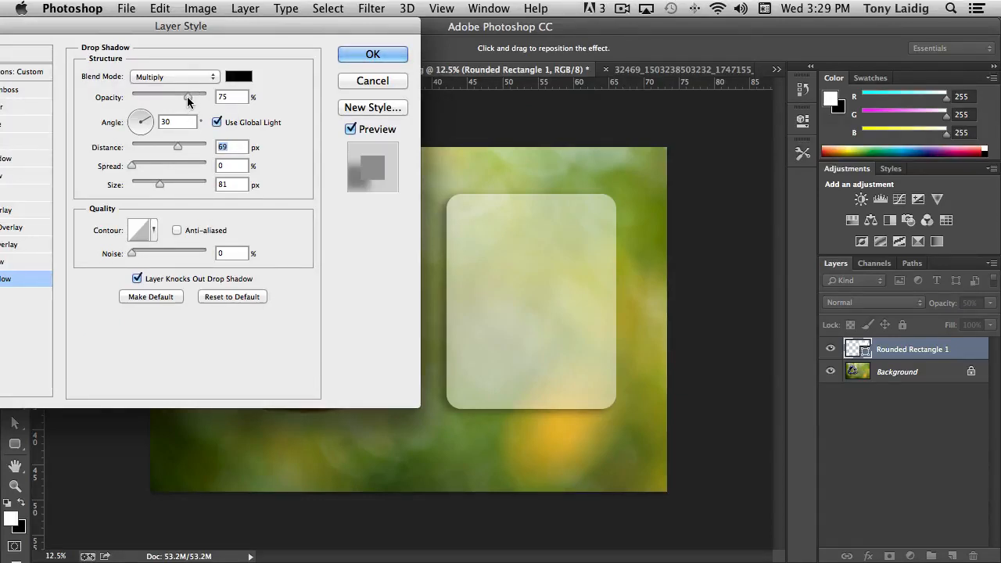
{"action": "mouse_move", "coordinate": [188, 100]}
{"action": "left_mouse_down"}
{"action": "mouse_move", "coordinate": [224, 99]}
{"action": "mouse_move", "coordinate": [188, 102]}
{"action": "left_mouse_up"}
{"action": "left_click", "coordinate": [183, 123]}
{"action": "type", "text": "90"}
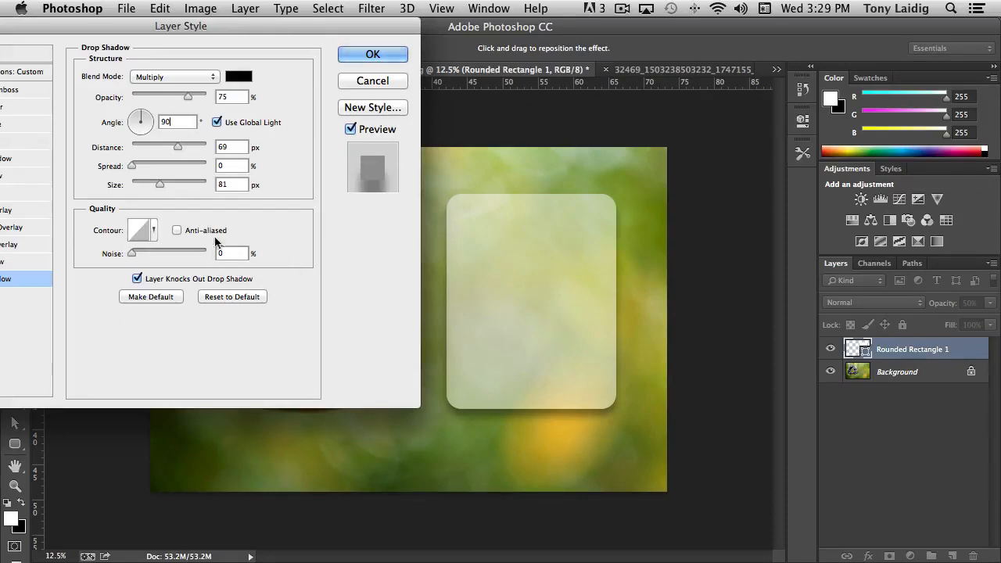
{"action": "left_click", "coordinate": [177, 230]}
Try several contour presets on the drop shadow and return to the straight diagonal contour
{"action": "left_click", "coordinate": [153, 232]}
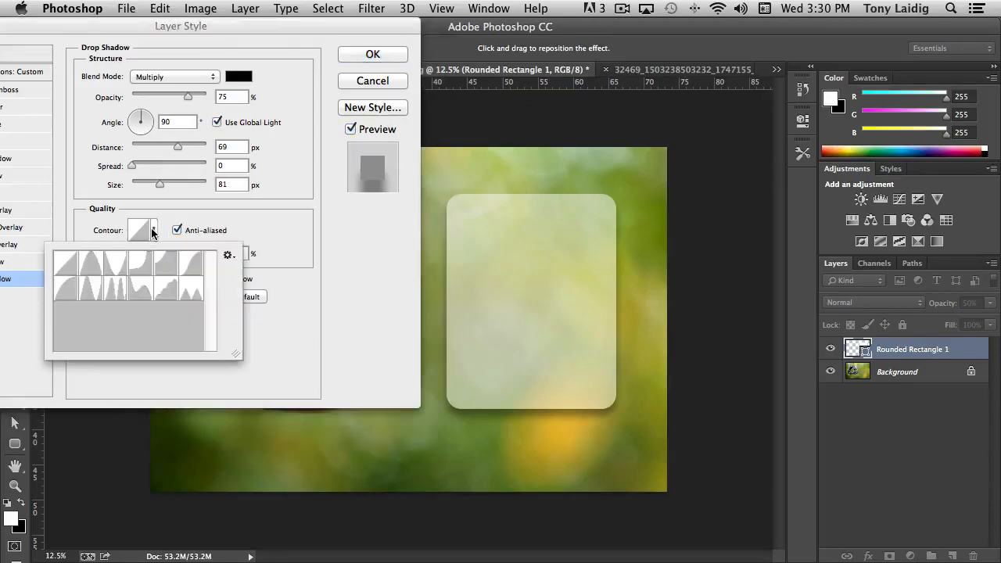
{"action": "left_click", "coordinate": [138, 264]}
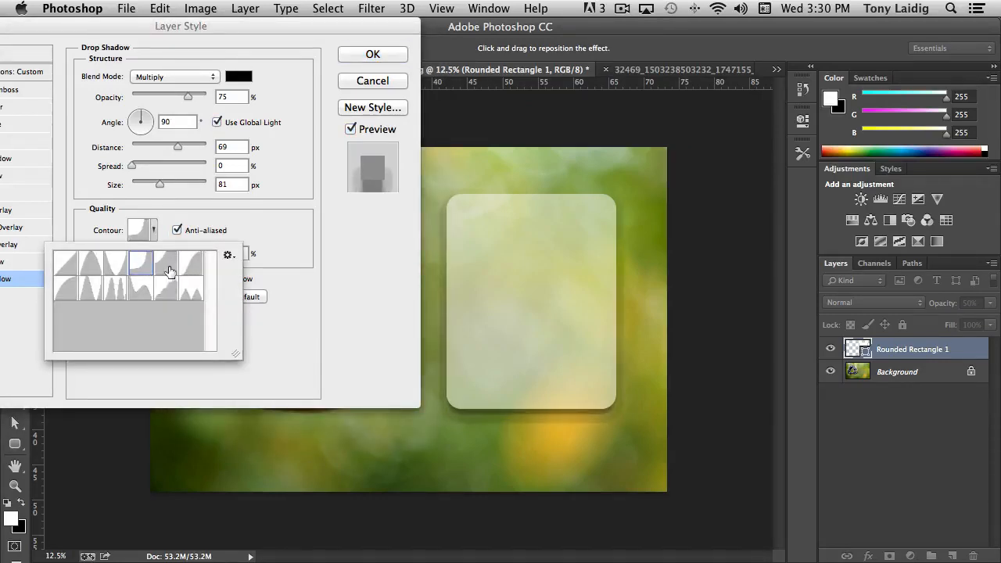
{"action": "left_click", "coordinate": [167, 269]}
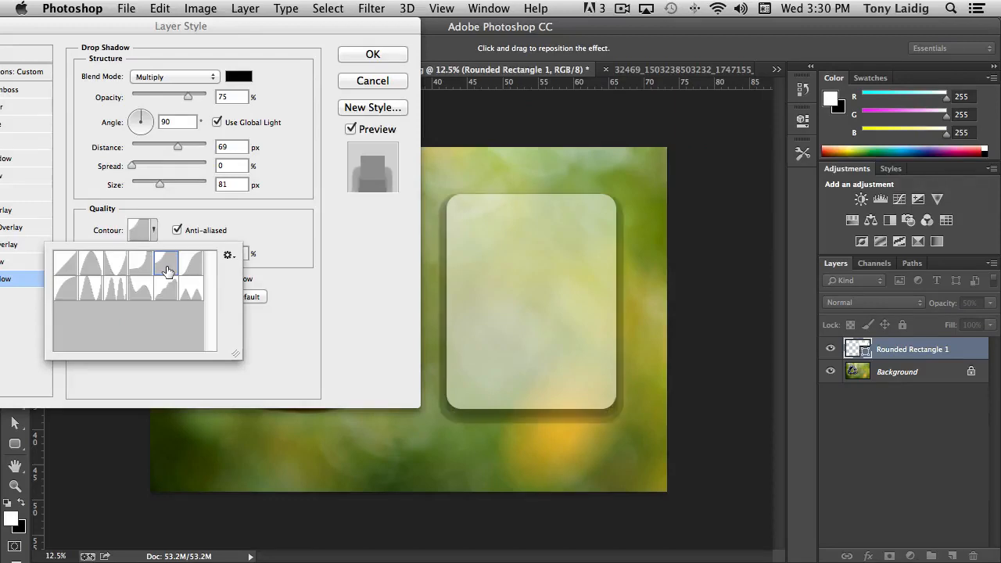
{"action": "left_click", "coordinate": [67, 271]}
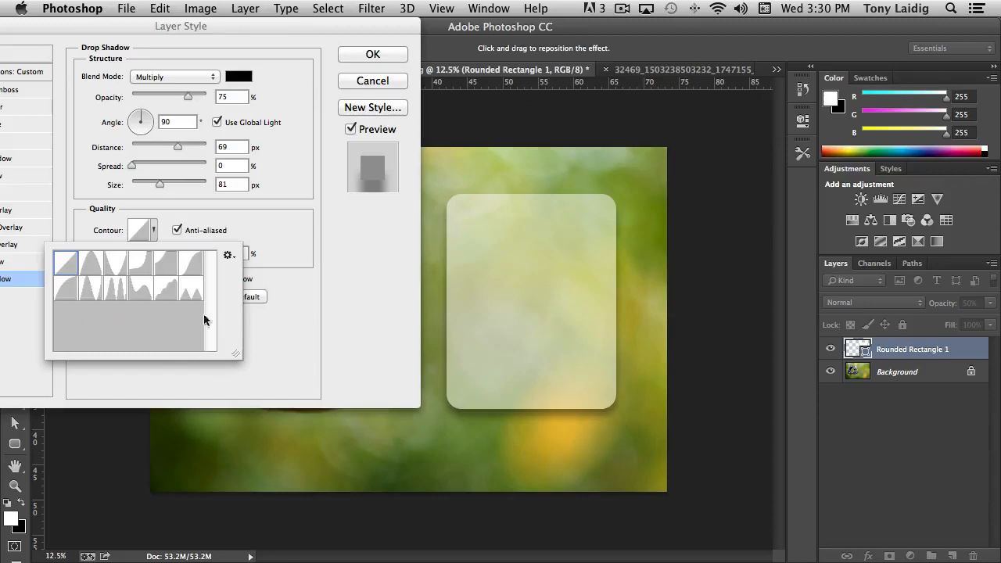
{"action": "left_click", "coordinate": [172, 288]}
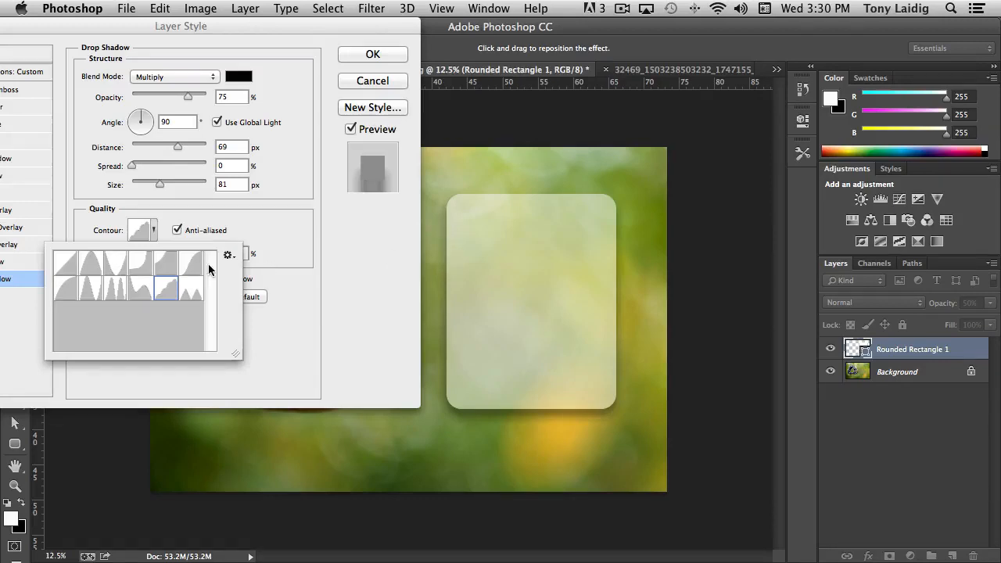
{"action": "left_click", "coordinate": [67, 266]}
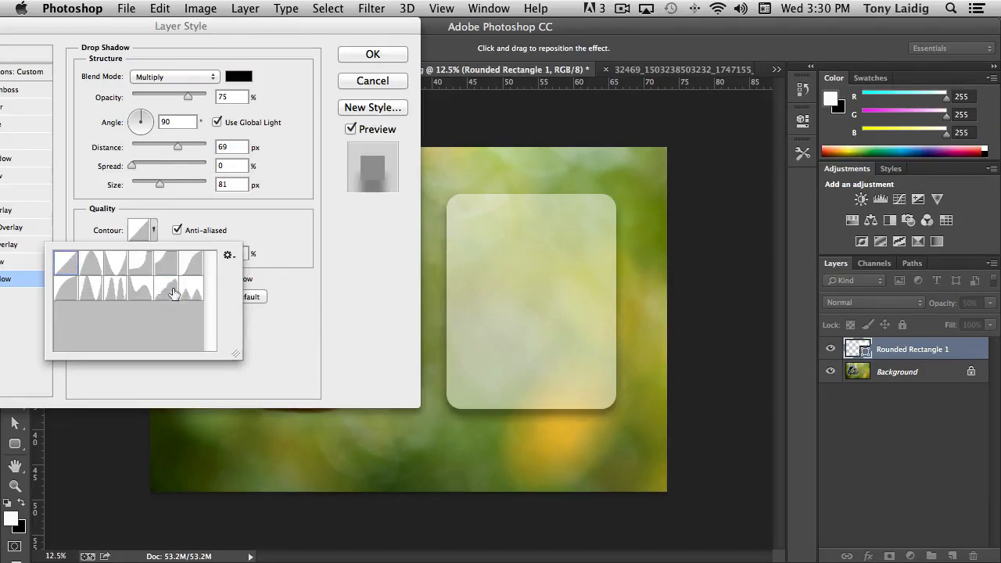
{"action": "left_click", "coordinate": [245, 244]}
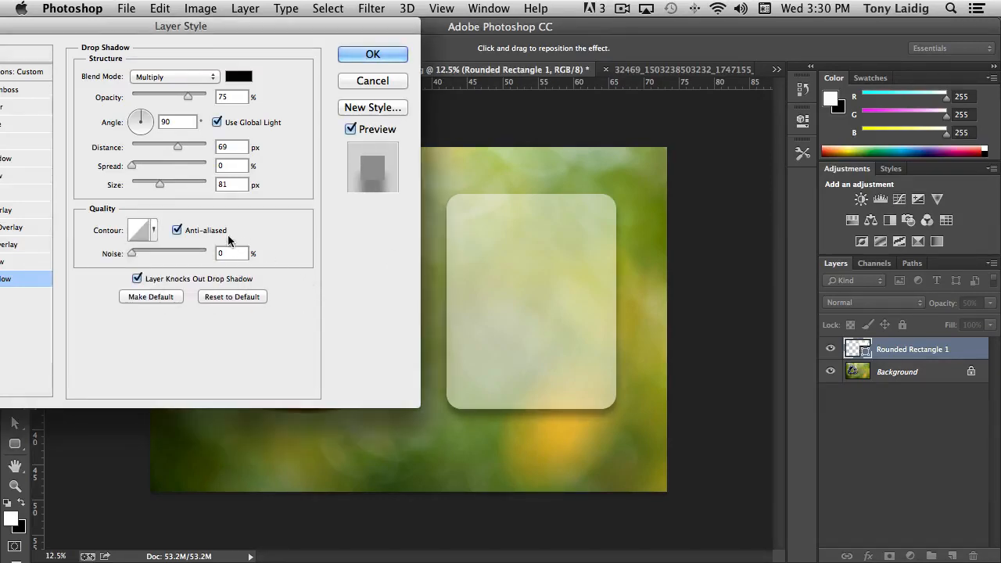
Change the drop shadow's colour to the dark green #2b3a00 sampled from the photo
{"action": "left_click", "coordinate": [237, 78]}
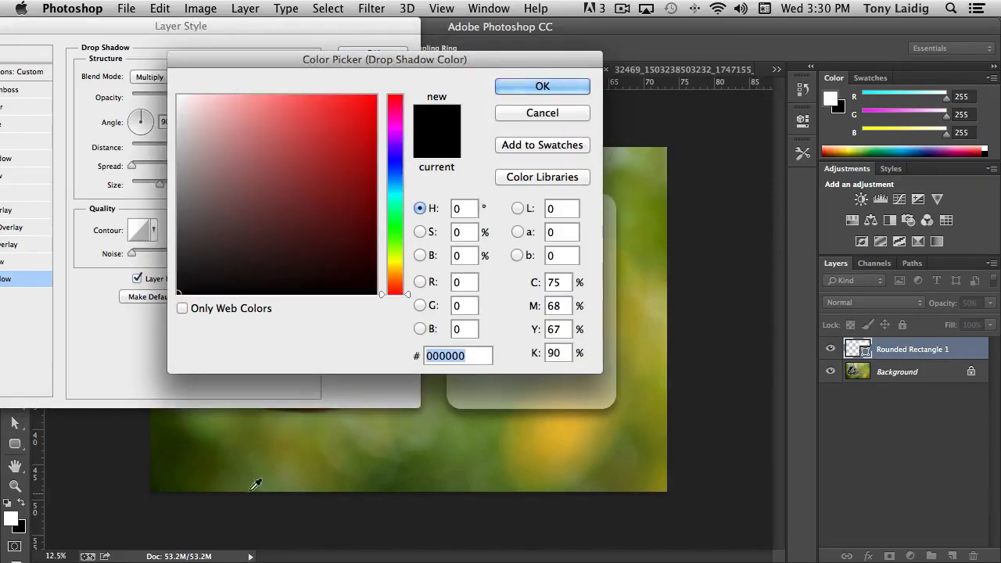
{"action": "left_click", "coordinate": [195, 462]}
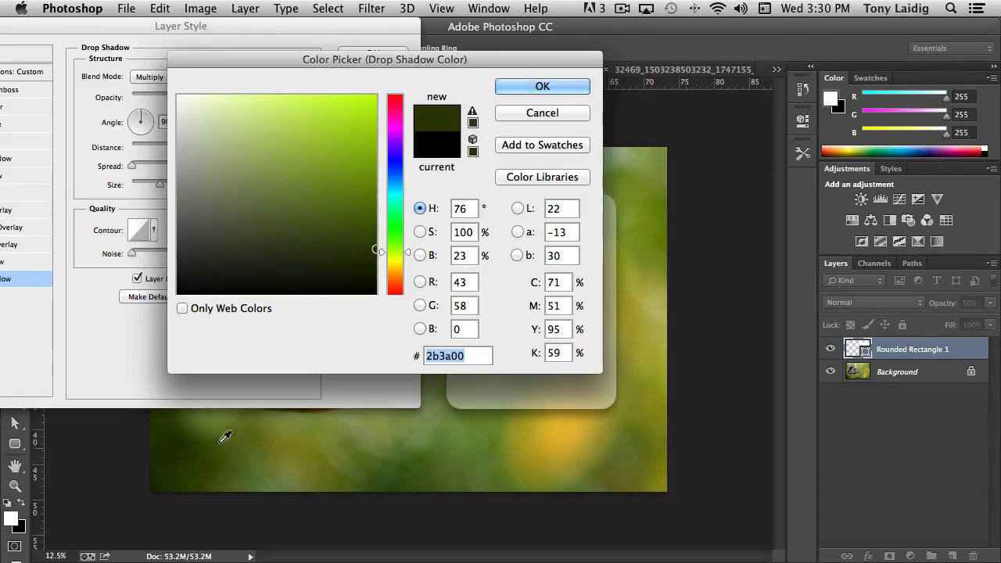
{"action": "left_click", "coordinate": [539, 87]}
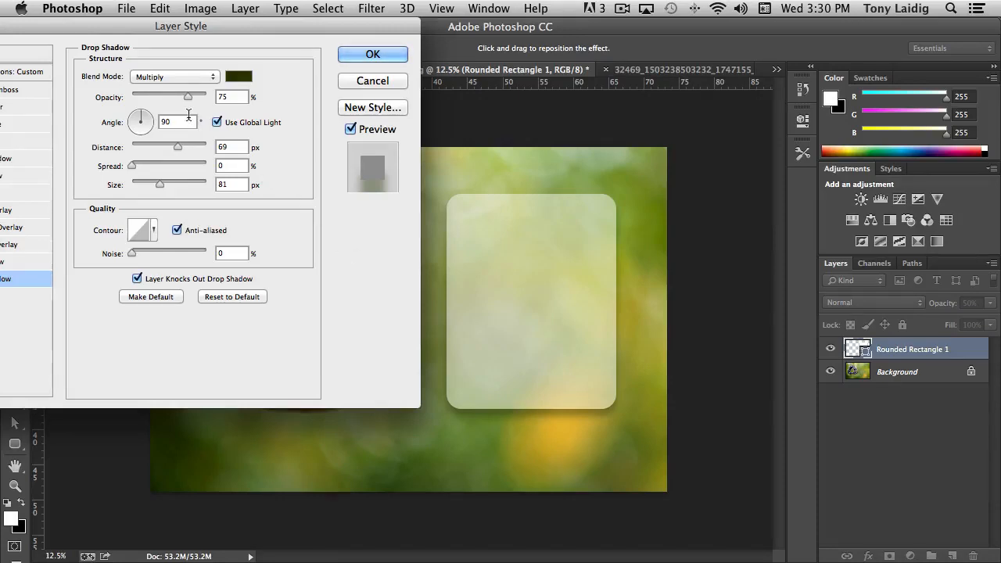
Try the Screen and Hard Light blend modes on the drop shadow and return it to Multiply
{"action": "left_click", "coordinate": [176, 76]}
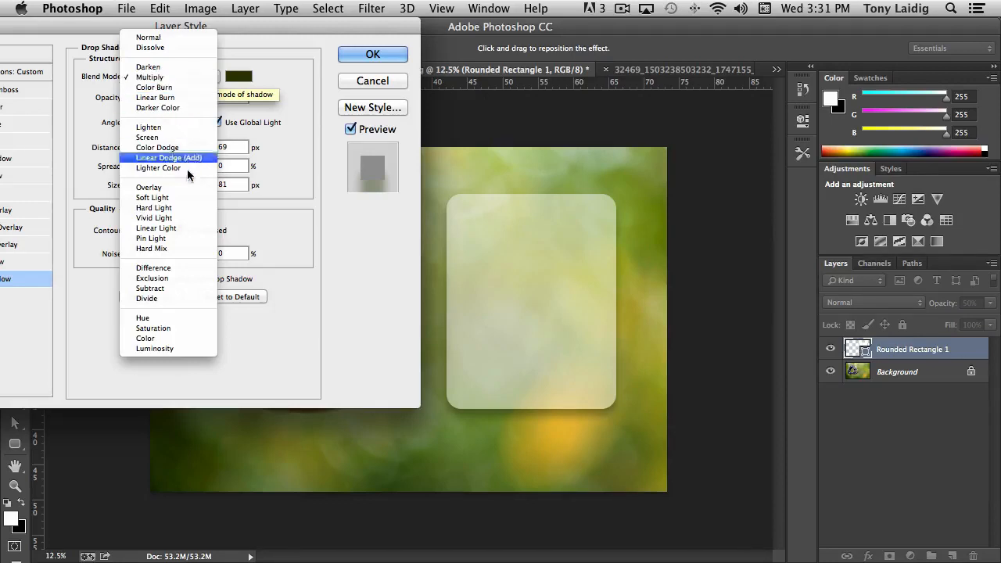
{"action": "left_click", "coordinate": [148, 138]}
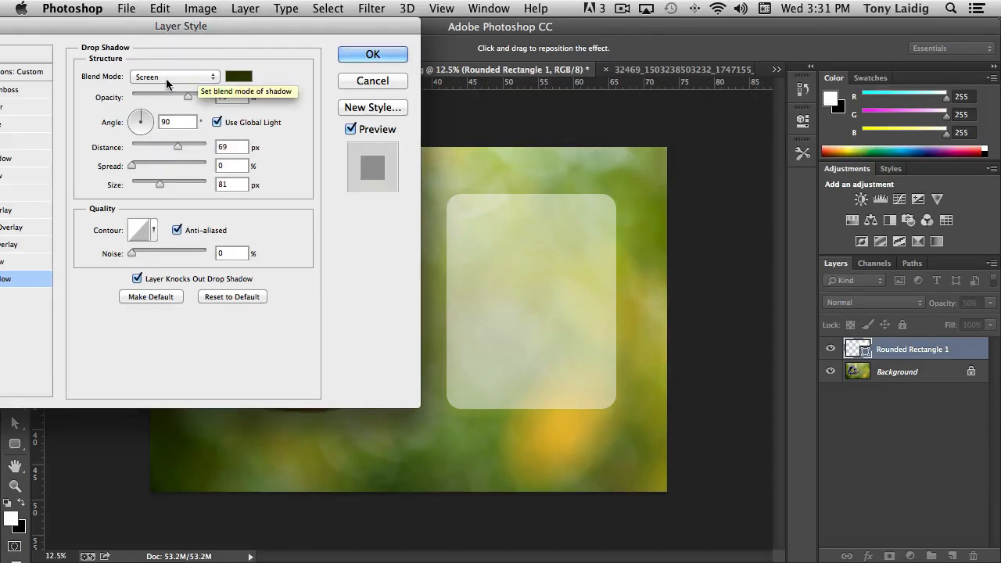
{"action": "left_click", "coordinate": [192, 76]}
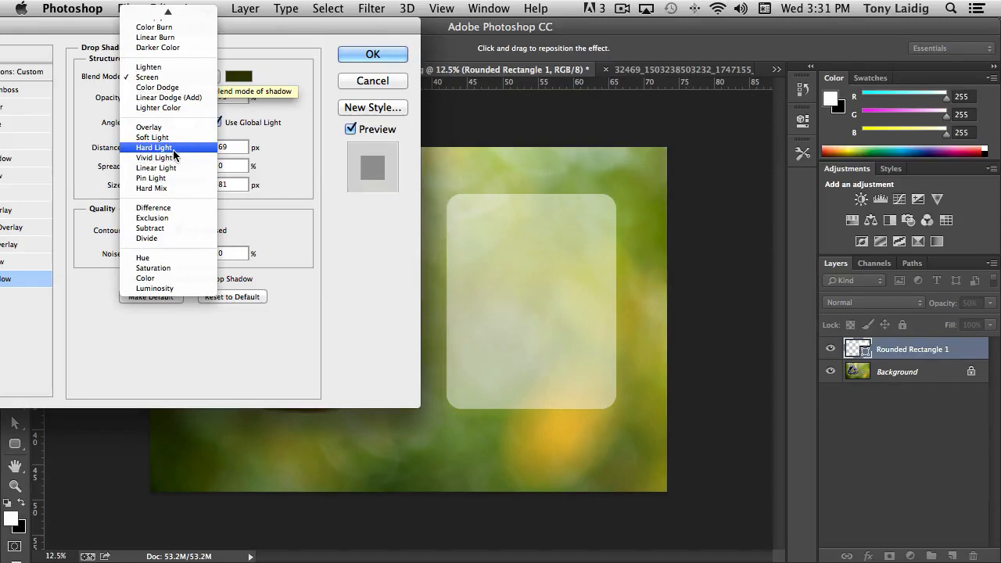
{"action": "left_click", "coordinate": [174, 148]}
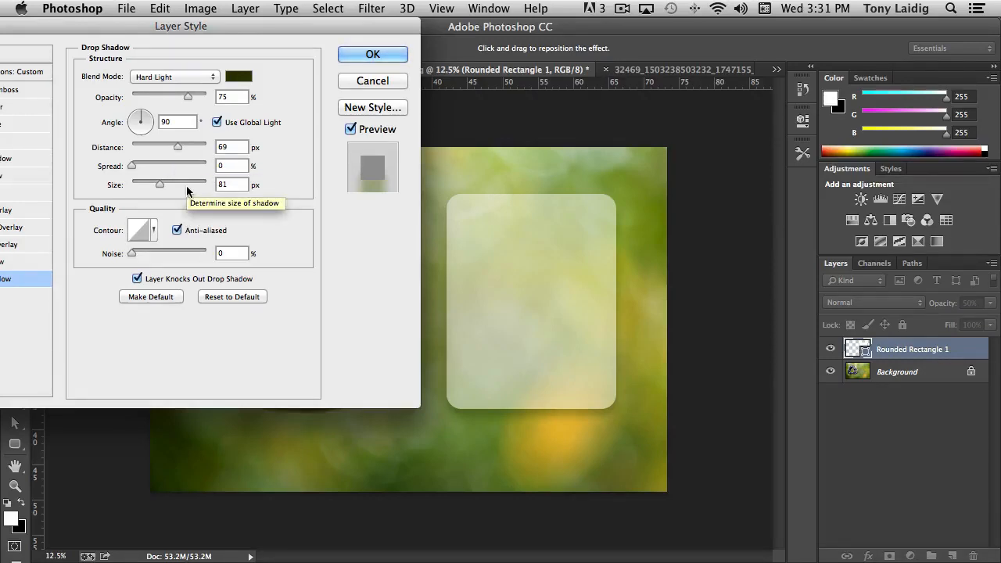
{"action": "left_click", "coordinate": [199, 77]}
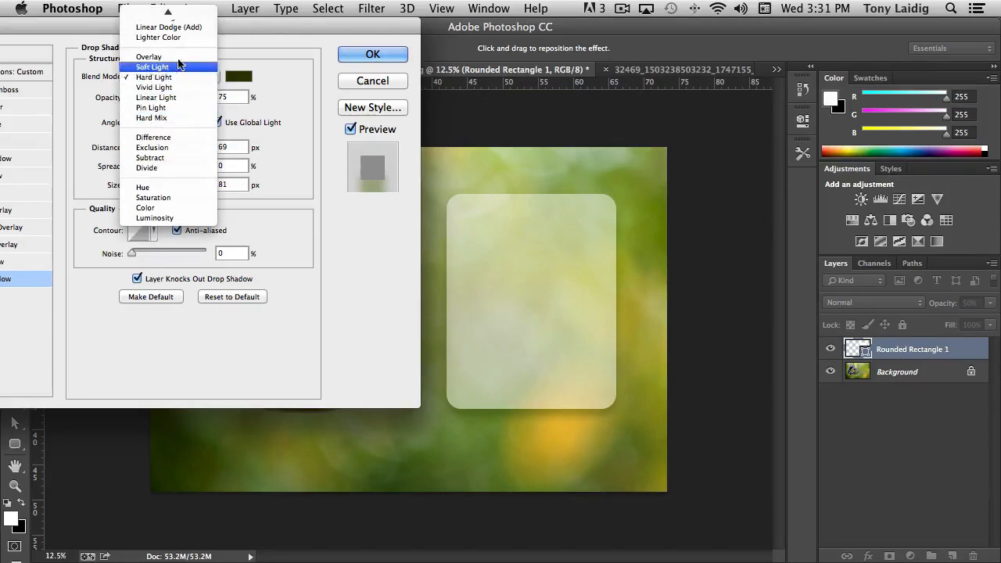
{"action": "mouse_move", "coordinate": [167, 10]}
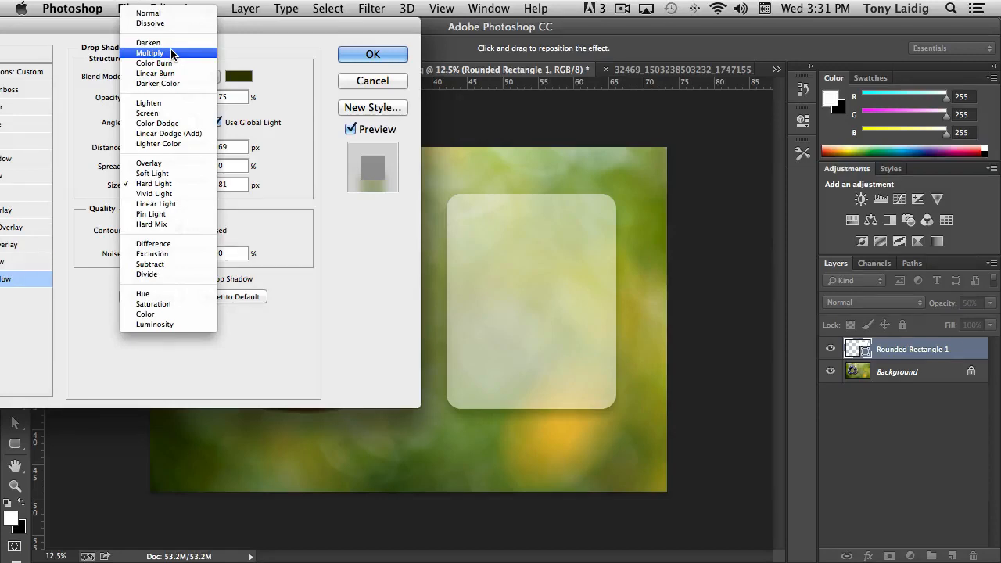
{"action": "left_click", "coordinate": [172, 53]}
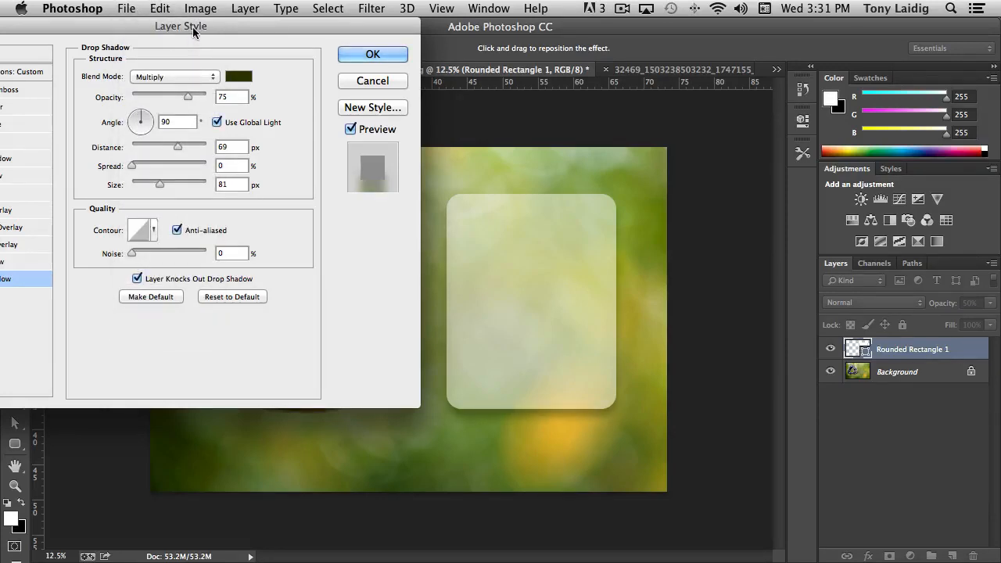
Try a Gradient Overlay on the rounded rectangle, look through its gradient style options, and disable the overlay
{"action": "left_click_drag", "start_coordinate": [193, 30], "coordinate": [783, 30]}
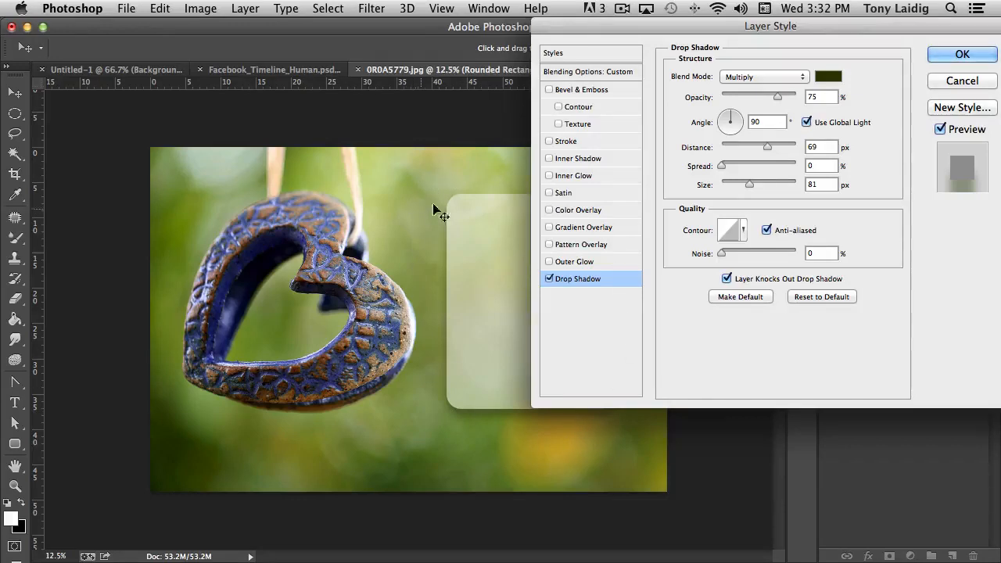
{"action": "left_click", "coordinate": [573, 230]}
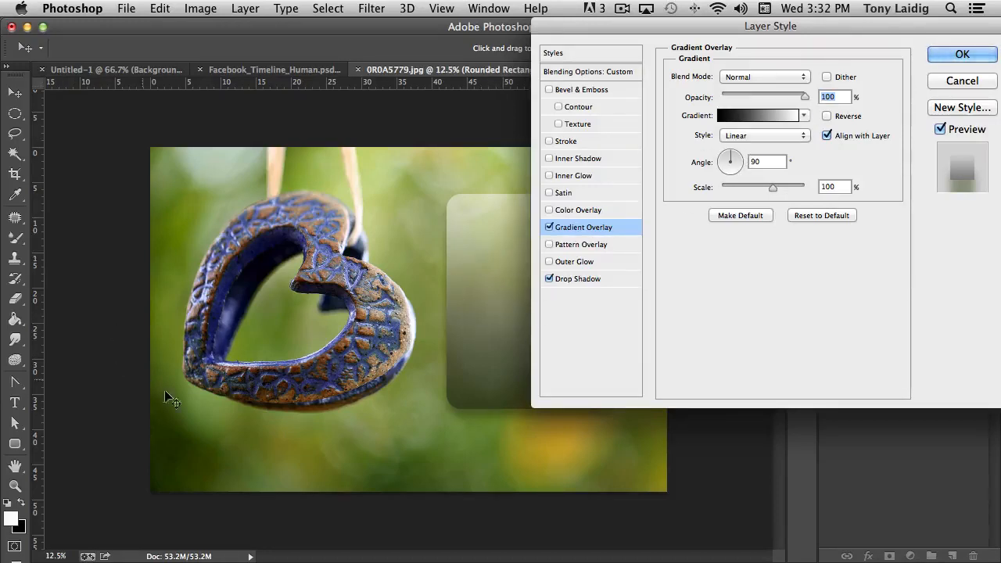
{"action": "left_click", "coordinate": [770, 115]}
{"action": "left_click", "coordinate": [909, 125]}
{"action": "left_click", "coordinate": [762, 136]}
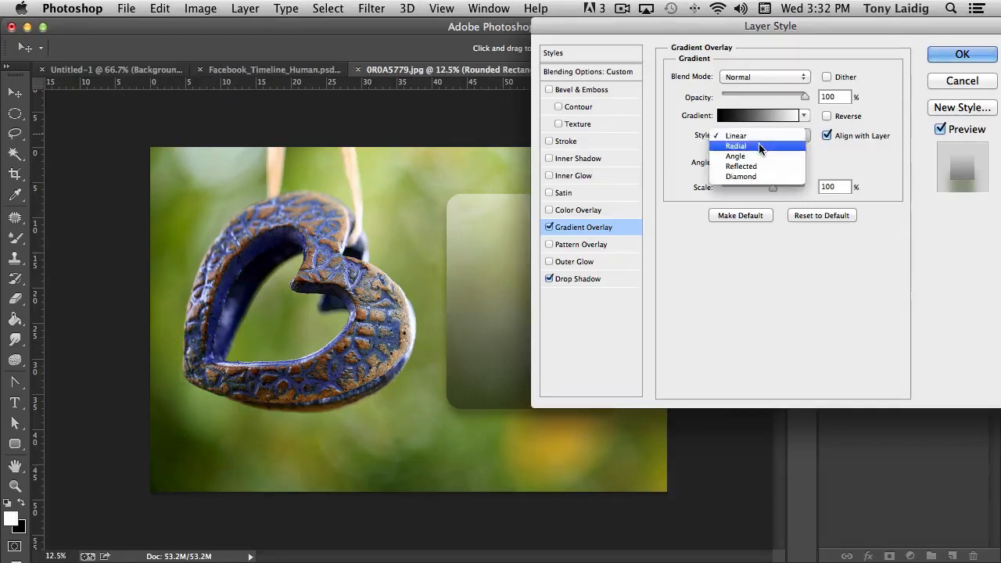
{"action": "left_click", "coordinate": [795, 257]}
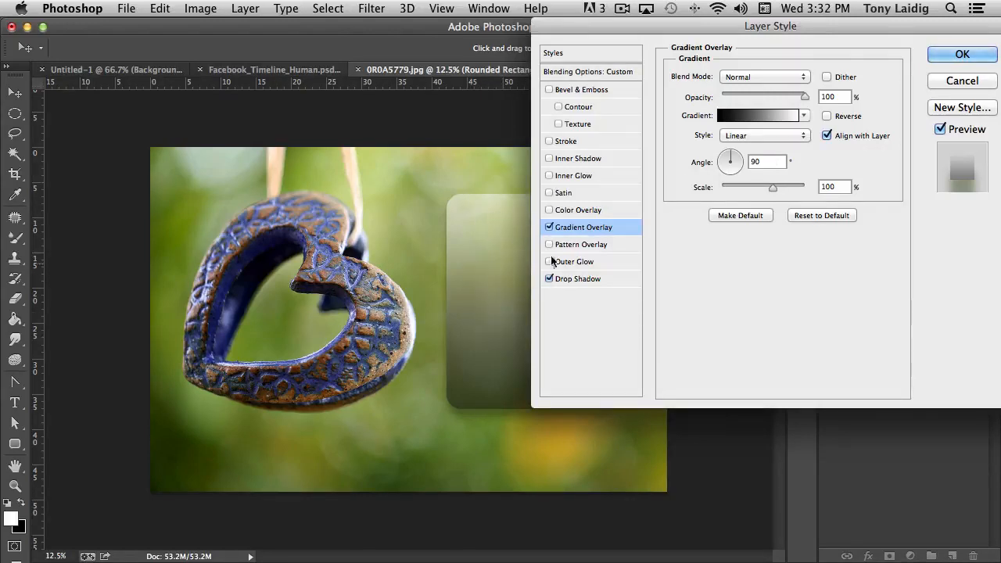
{"action": "left_click", "coordinate": [549, 226]}
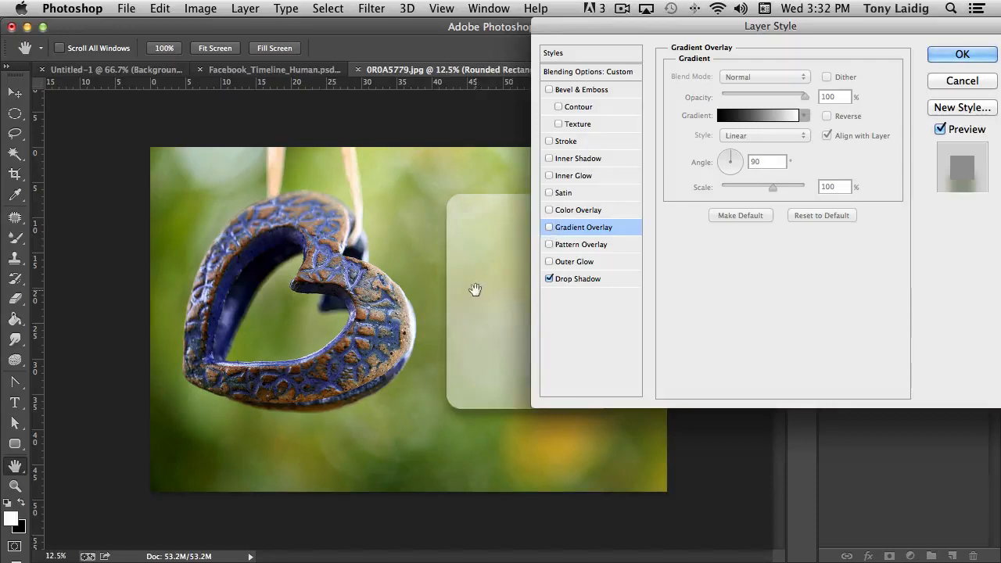
Try a Color Overlay in the yellow #e0b72a sampled from the photo, compare it on and off, and disable it
{"action": "left_click", "coordinate": [568, 209]}
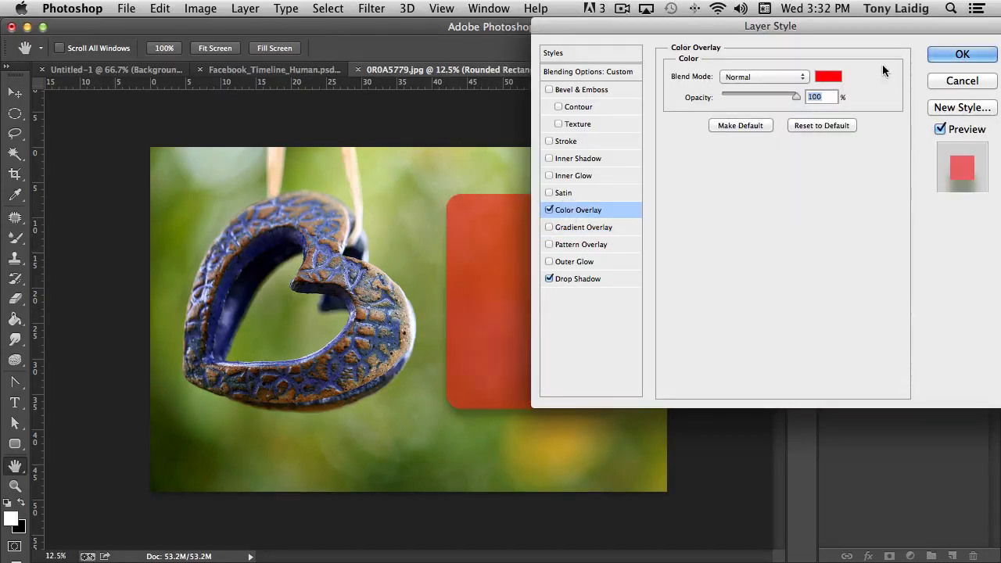
{"action": "left_click", "coordinate": [829, 77]}
{"action": "left_click", "coordinate": [274, 197]}
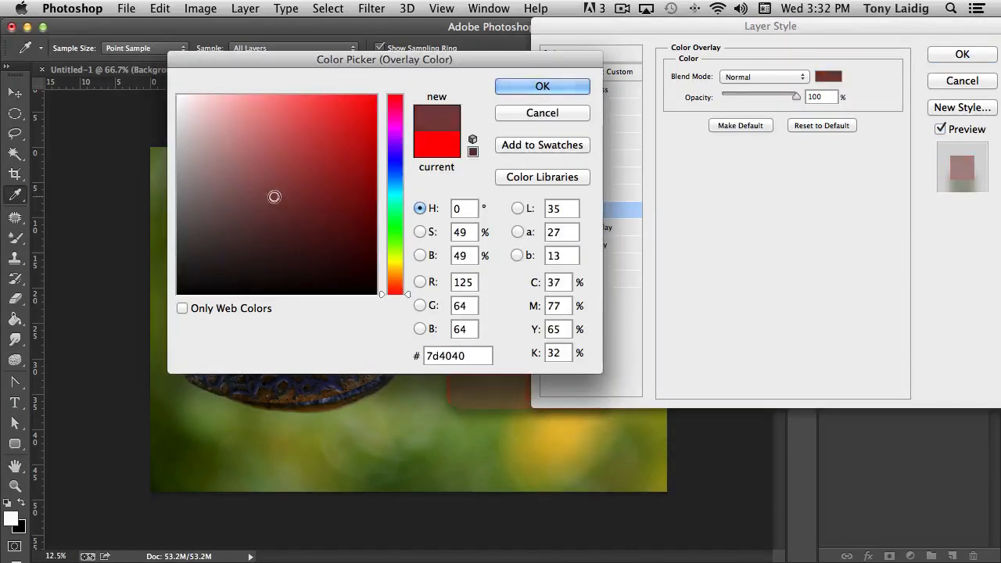
{"action": "left_click", "coordinate": [550, 443]}
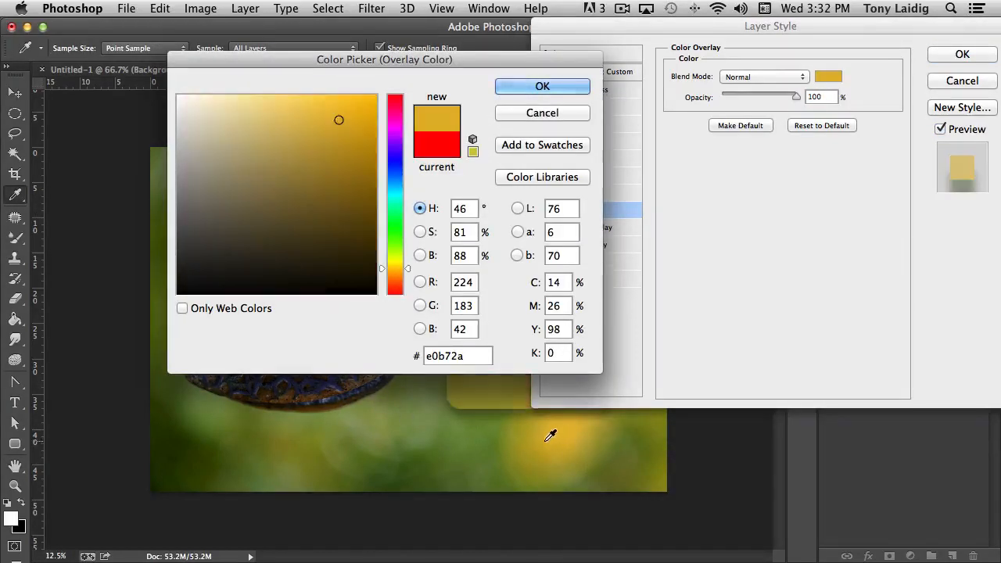
{"action": "left_click", "coordinate": [557, 88]}
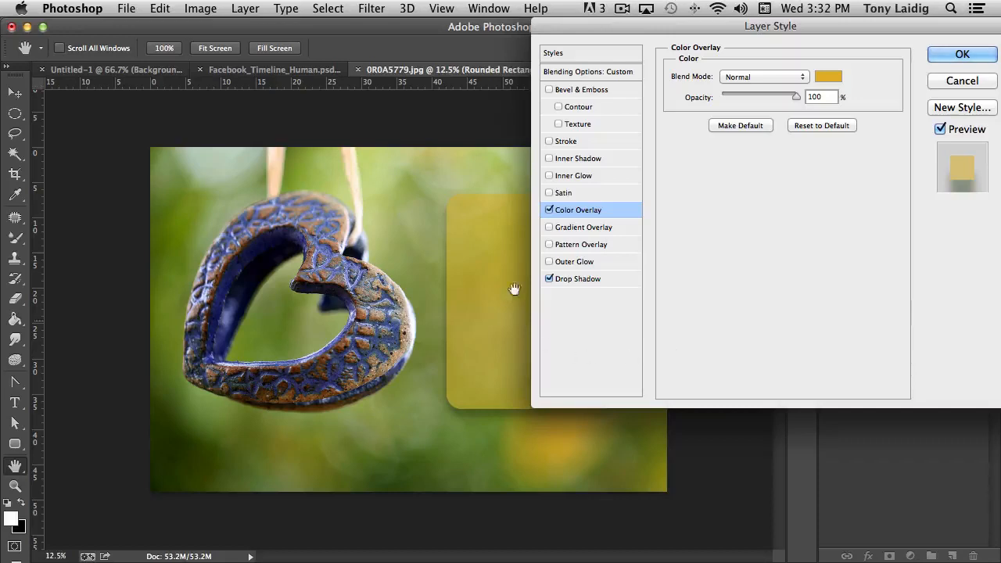
{"action": "left_click", "coordinate": [549, 210]}
{"action": "left_click", "coordinate": [549, 209]}
{"action": "left_click", "coordinate": [549, 210]}
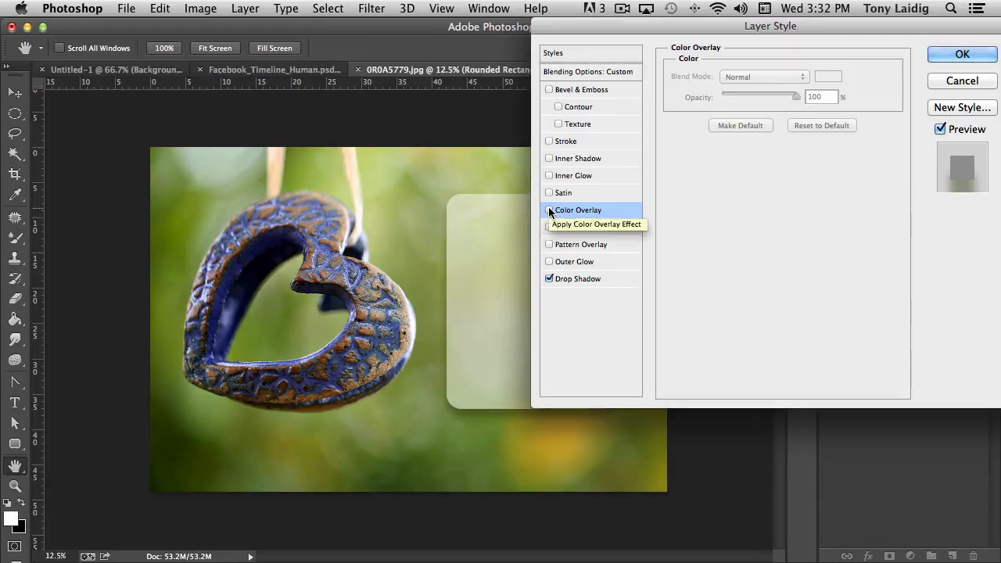
Try a Satin effect with a distance of 44 px and a size of 92 px, and disable it
{"action": "left_click", "coordinate": [570, 195]}
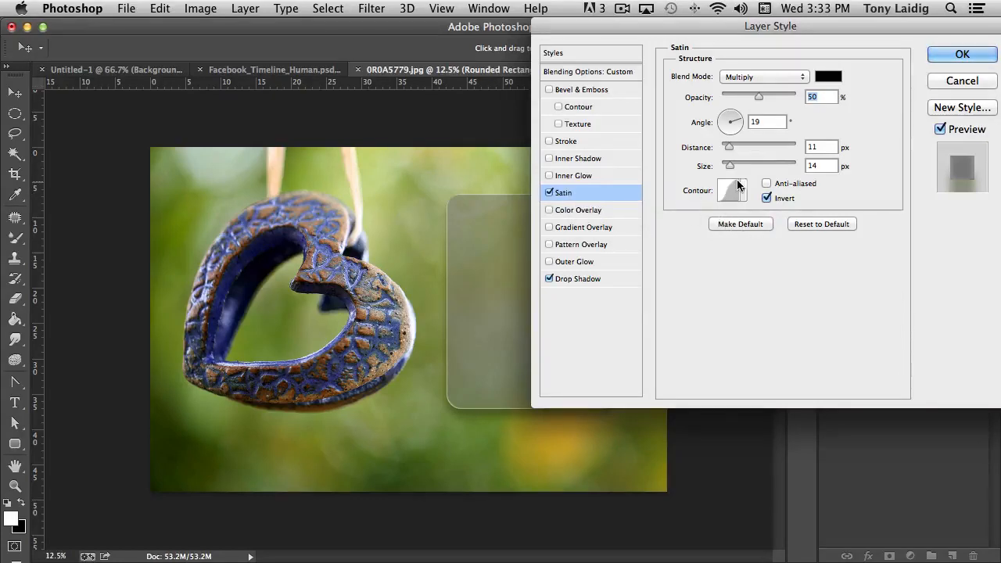
{"action": "left_click_drag", "start_coordinate": [729, 165], "coordinate": [754, 145]}
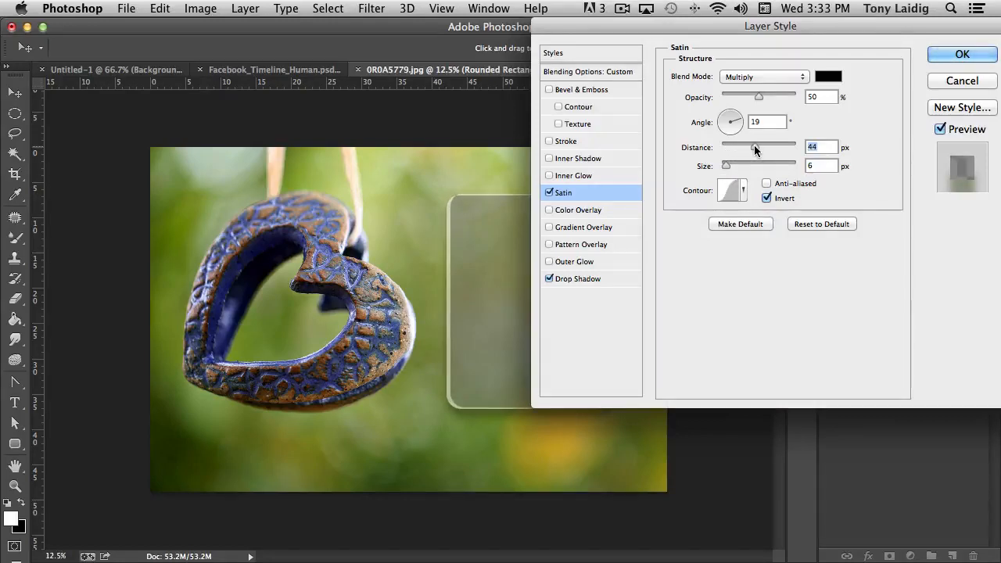
{"action": "left_click_drag", "start_coordinate": [647, 24], "coordinate": [750, 40]}
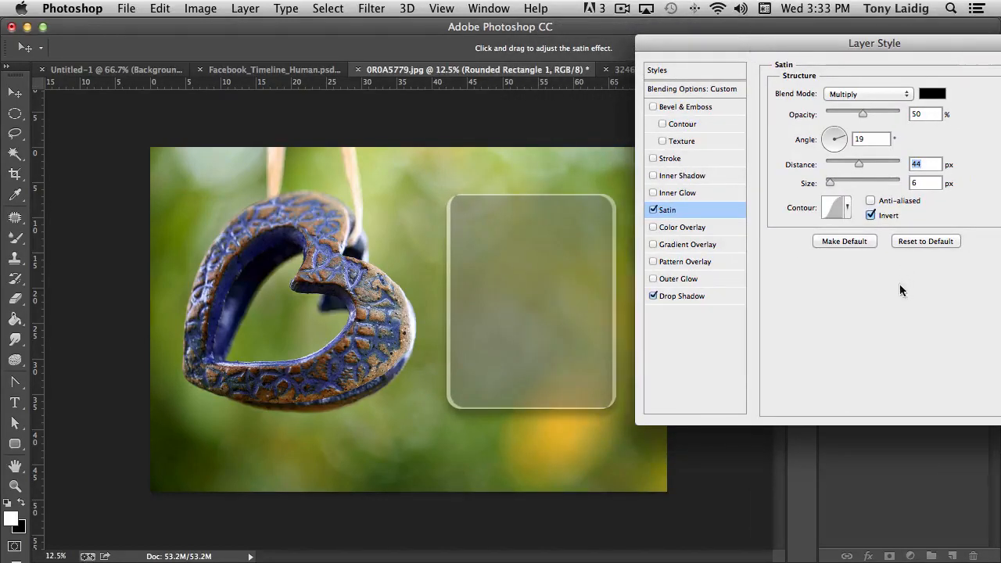
{"action": "left_click_drag", "start_coordinate": [831, 182], "coordinate": [856, 182]}
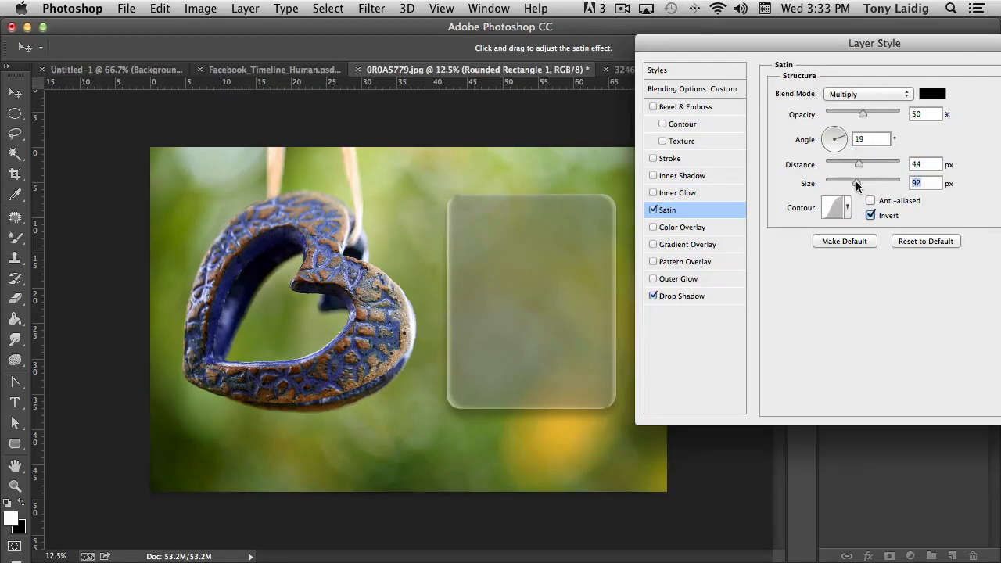
{"action": "left_click", "coordinate": [653, 209]}
Enable a white Inner Glow at 100% opacity with a choke of 18% and a size of 57 px
{"action": "left_click", "coordinate": [680, 196]}
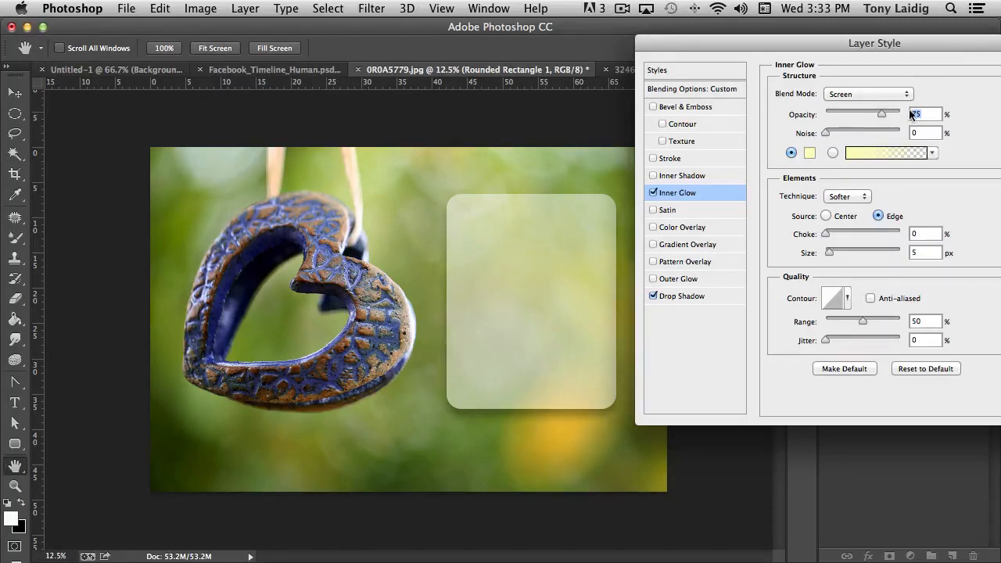
{"action": "left_click_drag", "start_coordinate": [881, 115], "coordinate": [921, 116]}
{"action": "left_click", "coordinate": [810, 153]}
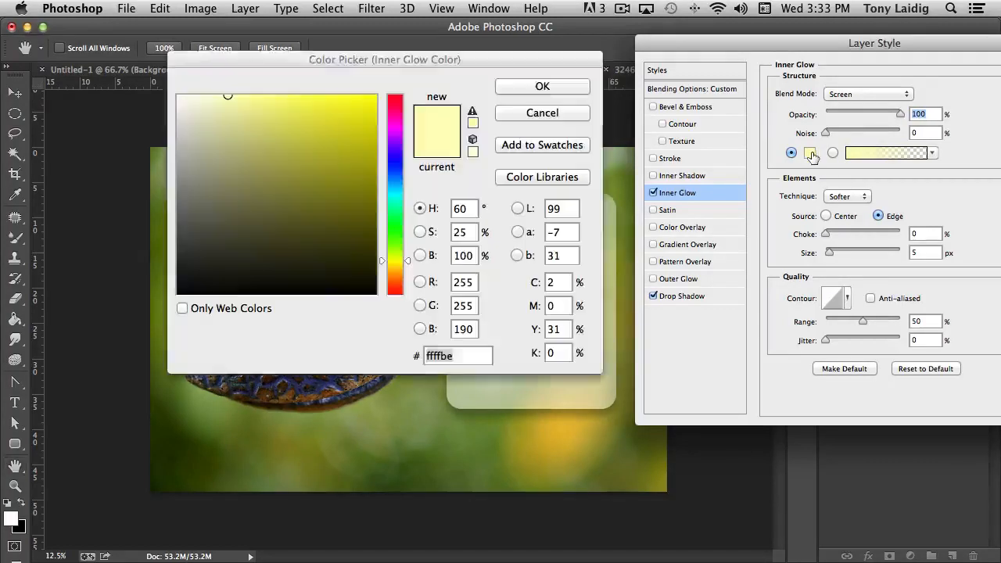
{"action": "left_click_drag", "start_coordinate": [223, 106], "coordinate": [161, 83]}
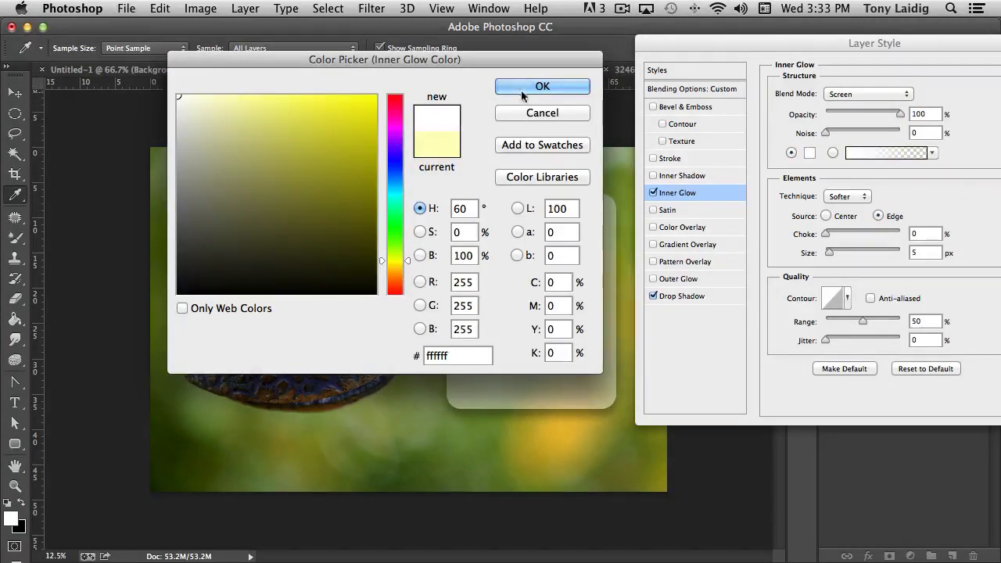
{"action": "left_click", "coordinate": [560, 89]}
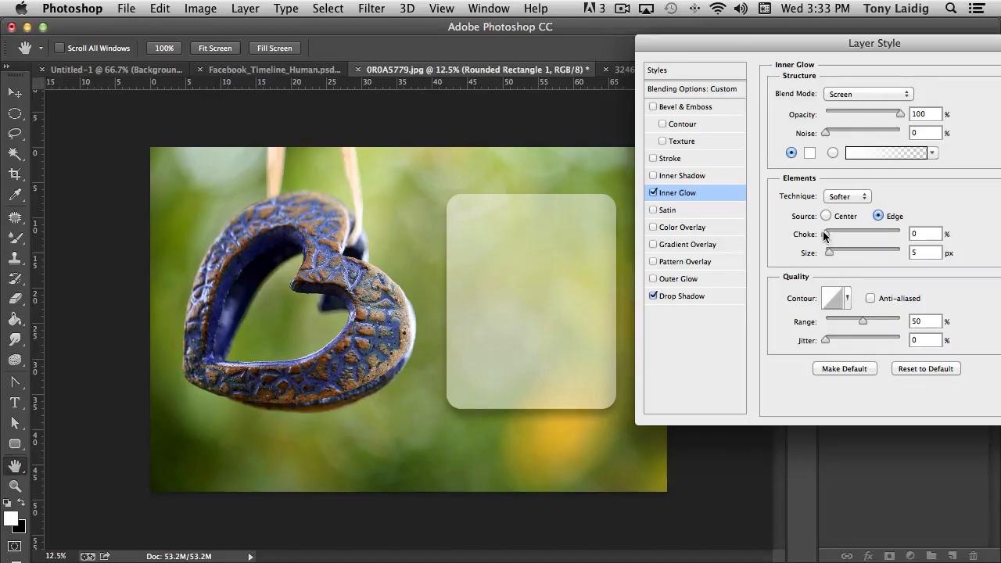
{"action": "mouse_move", "coordinate": [835, 230]}
{"action": "left_mouse_down"}
{"action": "mouse_move", "coordinate": [852, 232]}
{"action": "mouse_move", "coordinate": [837, 232]}
{"action": "left_mouse_up"}
{"action": "mouse_move", "coordinate": [833, 253]}
{"action": "left_mouse_down"}
{"action": "mouse_move", "coordinate": [866, 255]}
{"action": "mouse_move", "coordinate": [832, 255]}
{"action": "left_mouse_up"}
Change the inner glow's colour to the olive green #6b712b sampled from the photo and its blend mode to Multiply
{"action": "left_click", "coordinate": [809, 154]}
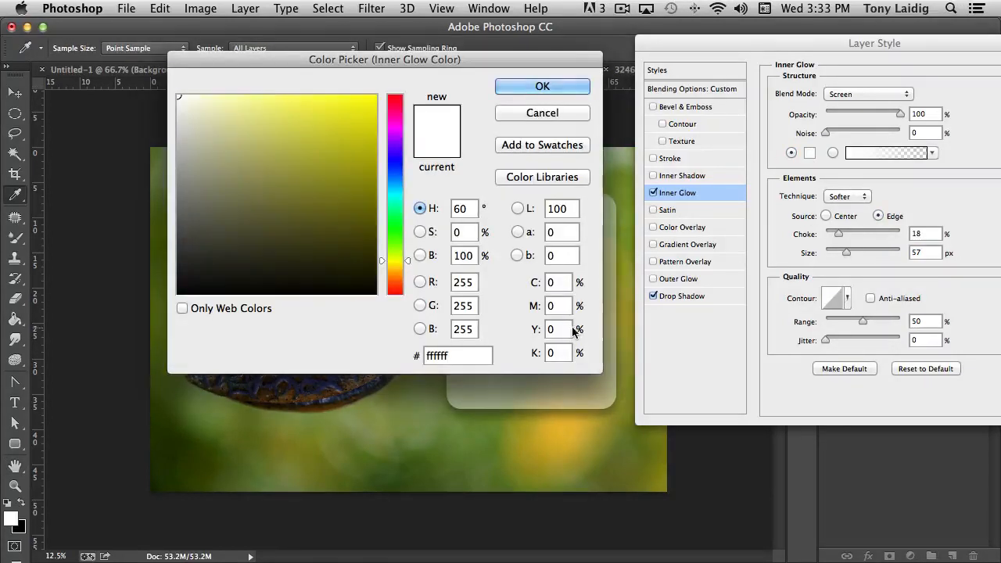
{"action": "left_click", "coordinate": [626, 457]}
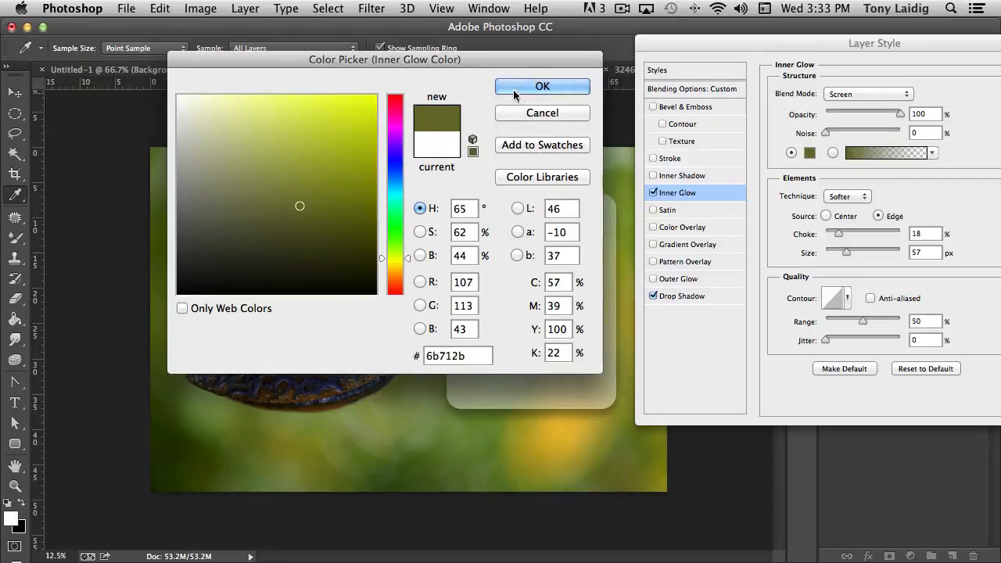
{"action": "left_click", "coordinate": [516, 92]}
{"action": "left_click", "coordinate": [875, 93]}
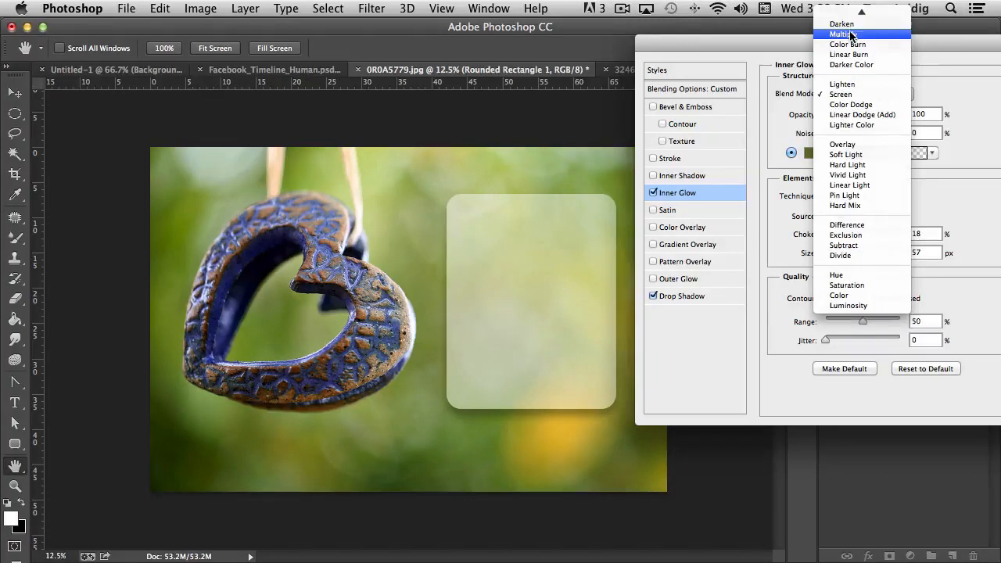
{"action": "left_click", "coordinate": [843, 34]}
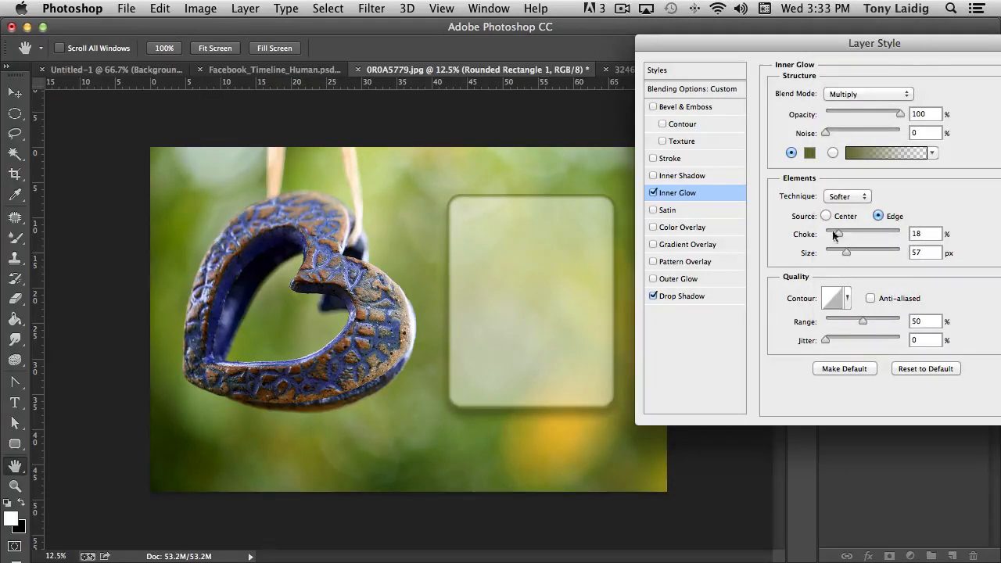
Try the inner glow with a choke of 0%, a size of 158 px and 72% opacity, and disable it
{"action": "left_click_drag", "start_coordinate": [848, 253], "coordinate": [797, 233]}
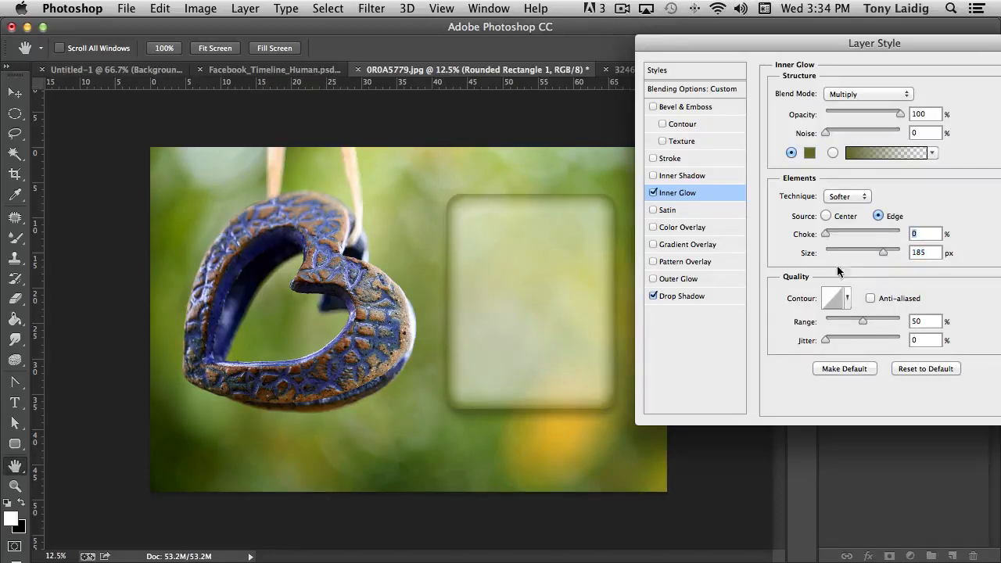
{"action": "mouse_move", "coordinate": [885, 254]}
{"action": "left_mouse_down"}
{"action": "mouse_move", "coordinate": [923, 253]}
{"action": "mouse_move", "coordinate": [801, 263]}
{"action": "mouse_move", "coordinate": [897, 260]}
{"action": "mouse_move", "coordinate": [875, 259]}
{"action": "left_mouse_up"}
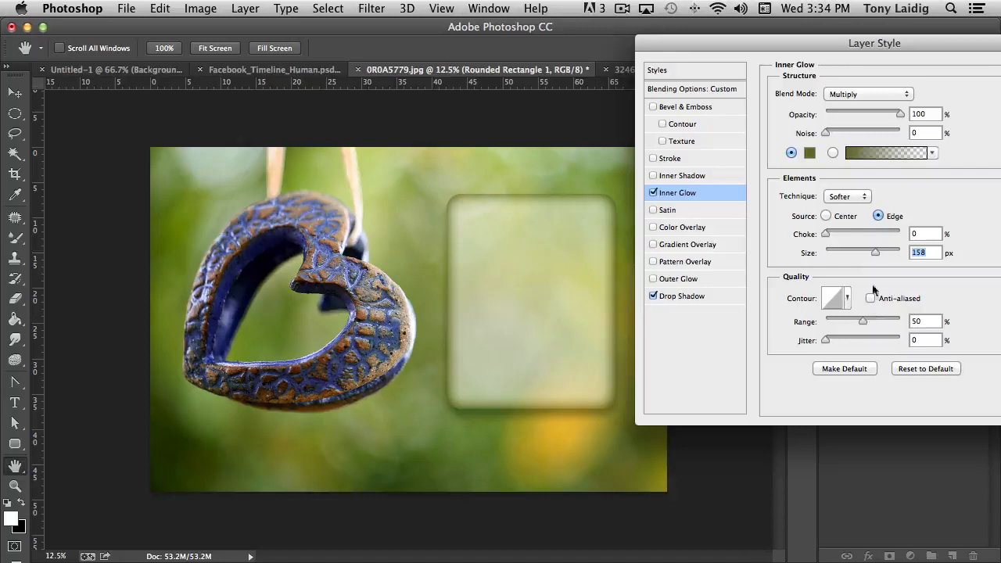
{"action": "left_click", "coordinate": [844, 197]}
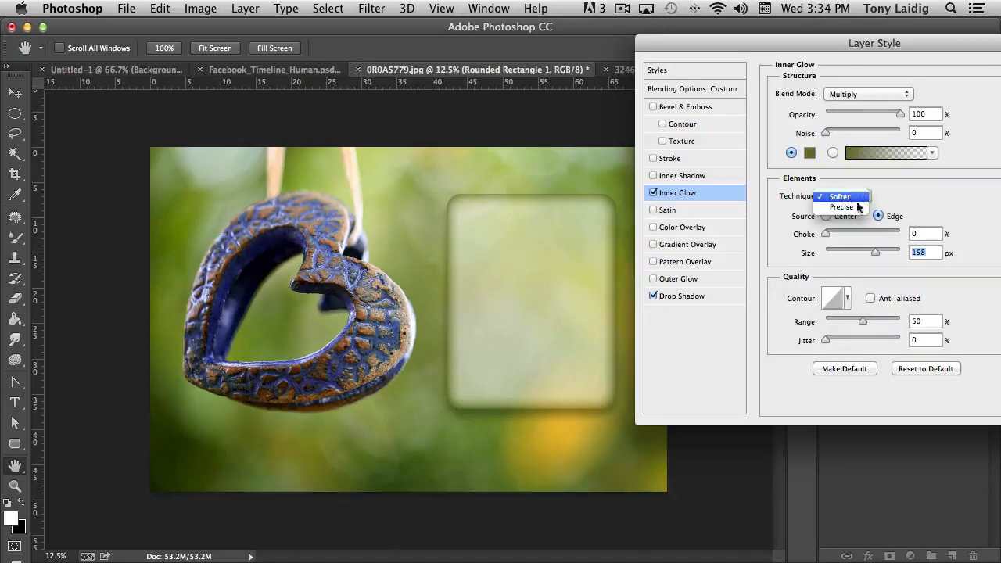
{"action": "left_click", "coordinate": [905, 194]}
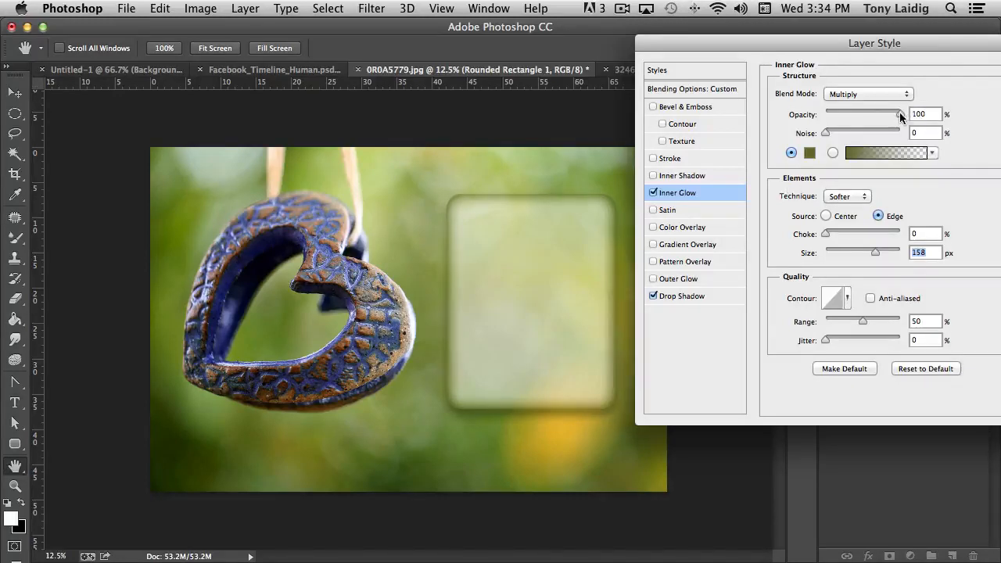
{"action": "left_click_drag", "start_coordinate": [900, 117], "coordinate": [879, 117]}
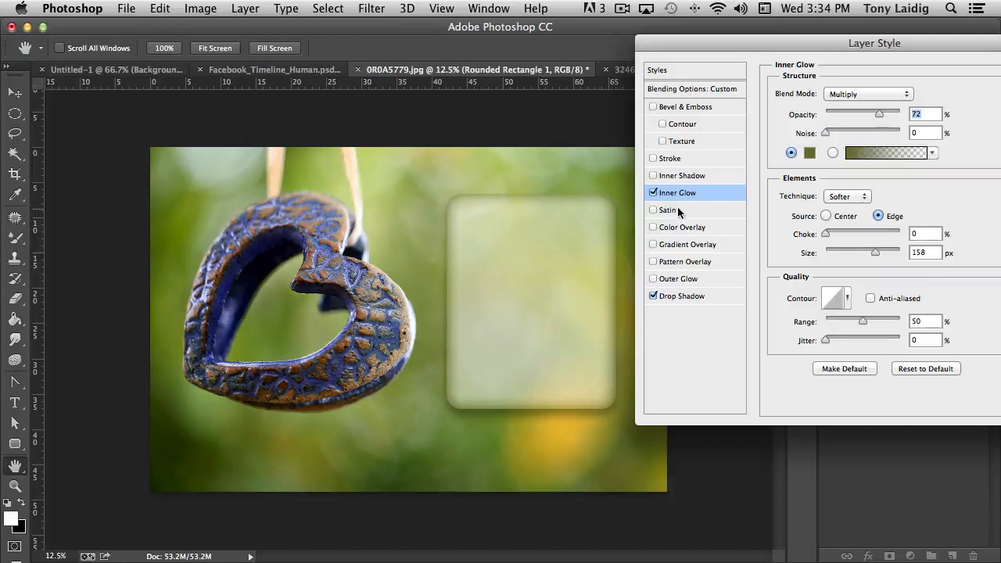
{"action": "left_click", "coordinate": [653, 193]}
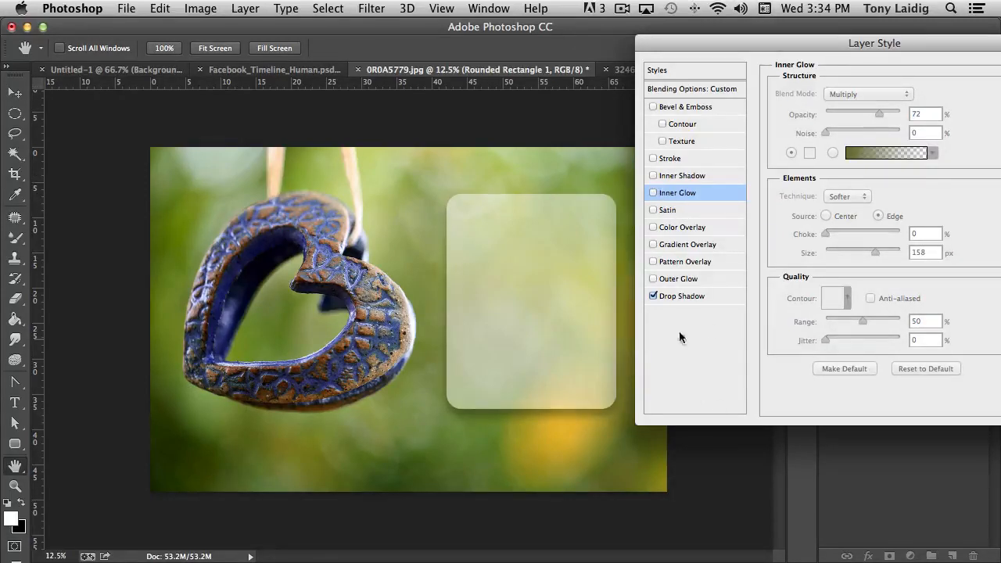
Try an Inner Shadow with a distance of 30 px and a size of 81 px, then a Stroke, and disable both
{"action": "left_click", "coordinate": [664, 175]}
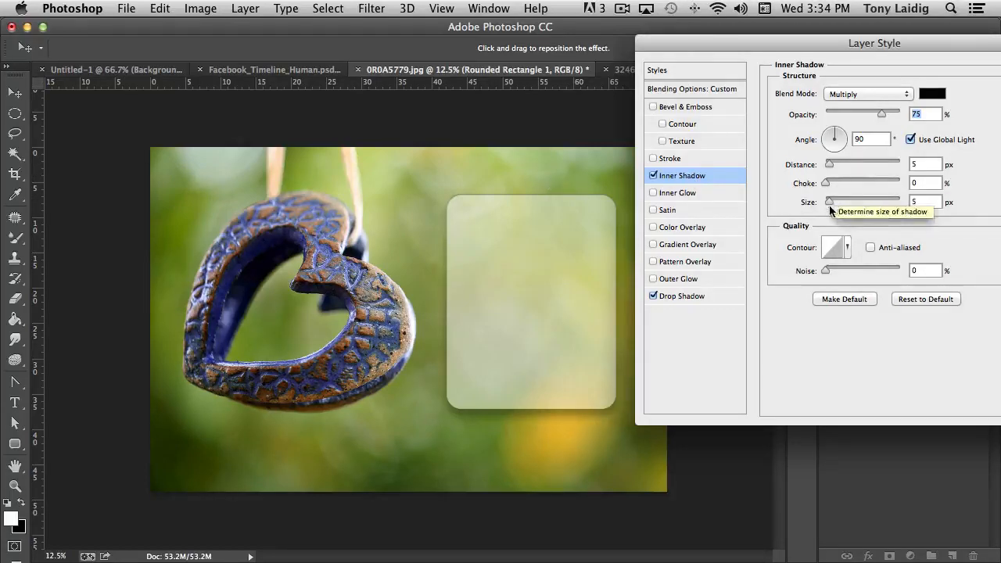
{"action": "left_click_drag", "start_coordinate": [829, 202], "coordinate": [854, 203]}
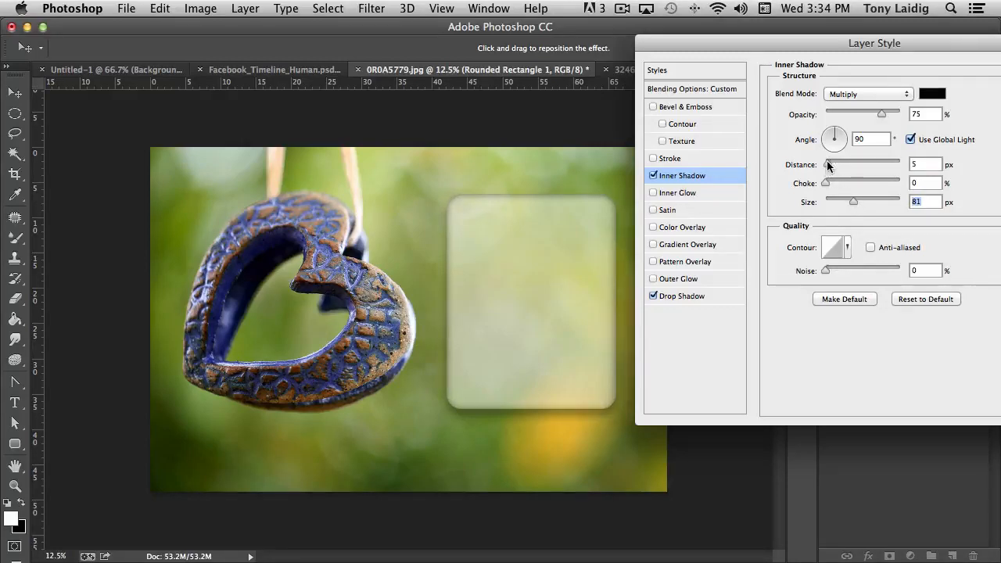
{"action": "left_click_drag", "start_coordinate": [829, 165], "coordinate": [850, 165]}
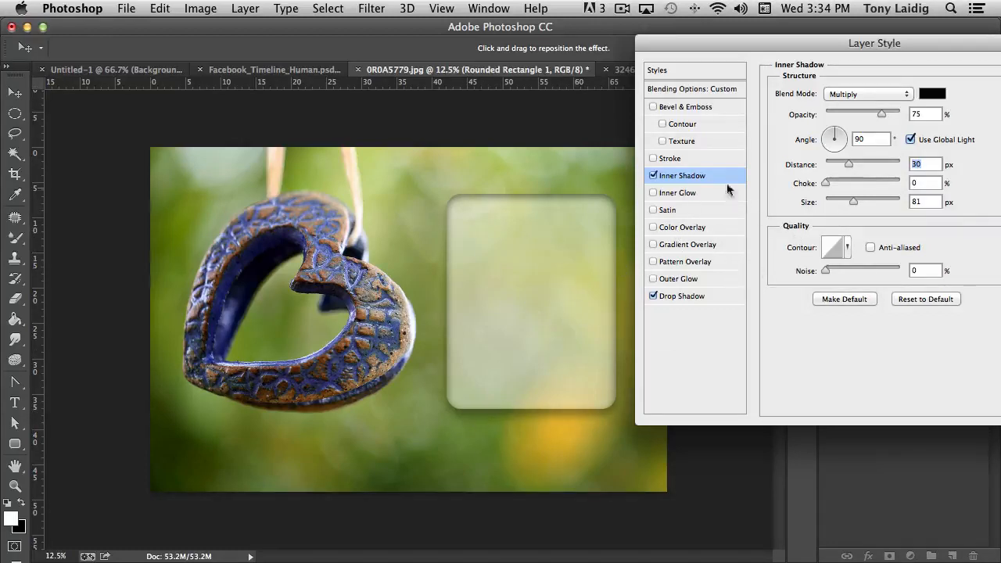
{"action": "left_click", "coordinate": [653, 175]}
{"action": "left_click", "coordinate": [653, 158]}
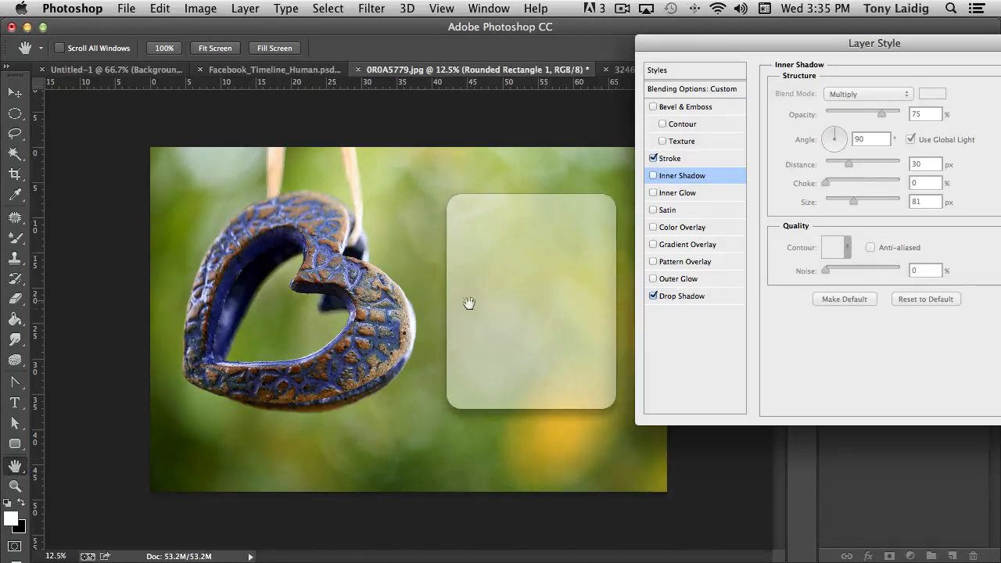
{"action": "left_click", "coordinate": [653, 158]}
Try a Bevel & Emboss with 282% depth, a size of 90 px, 7 px soften and global light turned off
{"action": "left_click", "coordinate": [653, 106]}
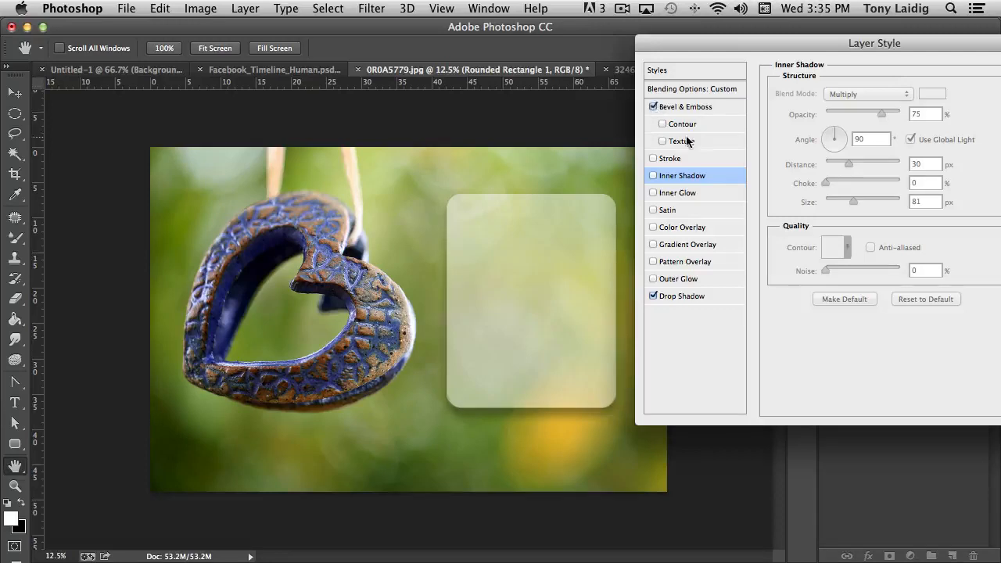
{"action": "left_click", "coordinate": [695, 108]}
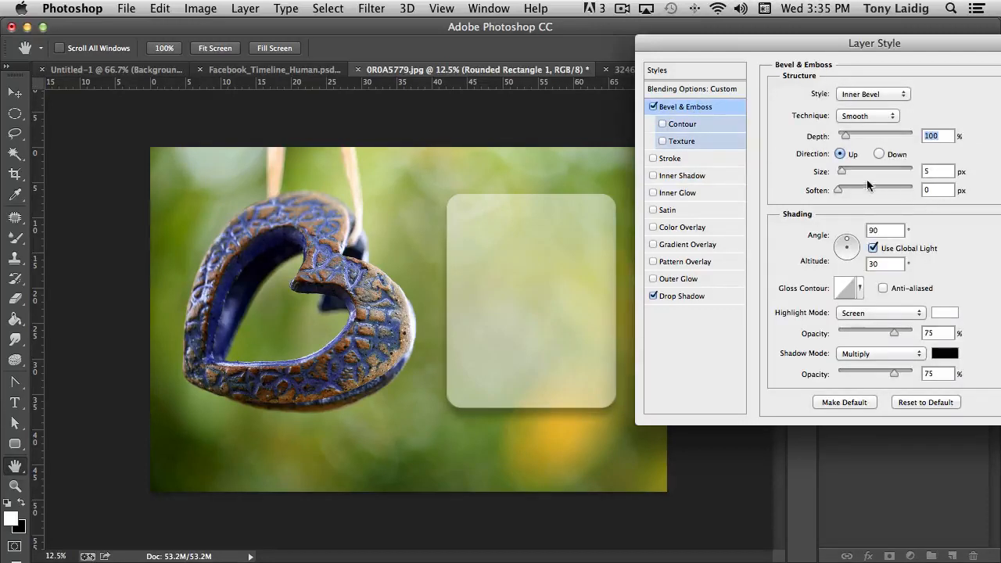
{"action": "left_click_drag", "start_coordinate": [841, 169], "coordinate": [855, 170]}
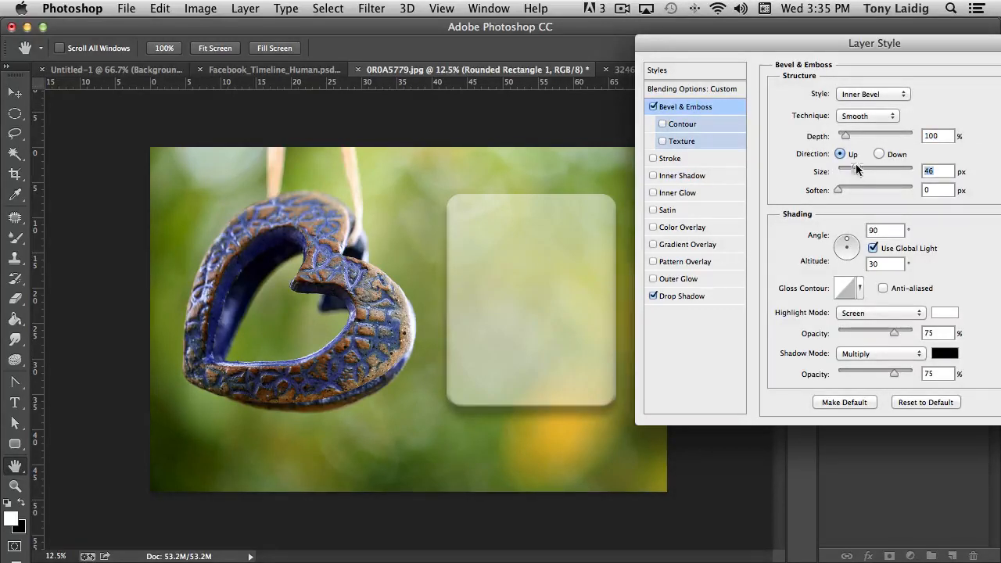
{"action": "left_click_drag", "start_coordinate": [852, 134], "coordinate": [858, 135]}
{"action": "left_click", "coordinate": [873, 248]}
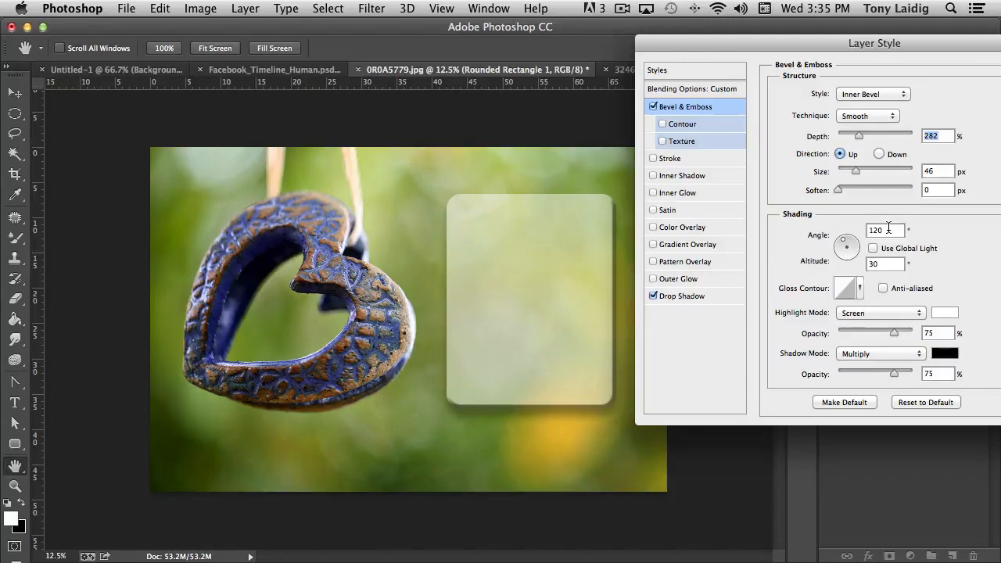
{"action": "left_click_drag", "start_coordinate": [838, 190], "coordinate": [869, 172]}
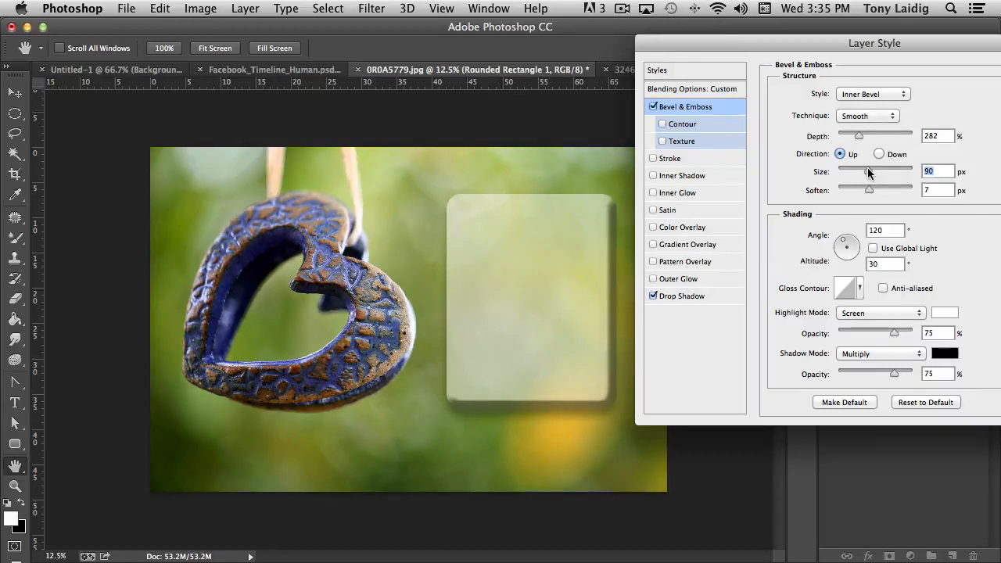
Try the Chisel Hard technique on the bevel with a depth of 32%, and disable the Bevel & Emboss effect
{"action": "left_click", "coordinate": [867, 116]}
{"action": "left_click", "coordinate": [875, 127]}
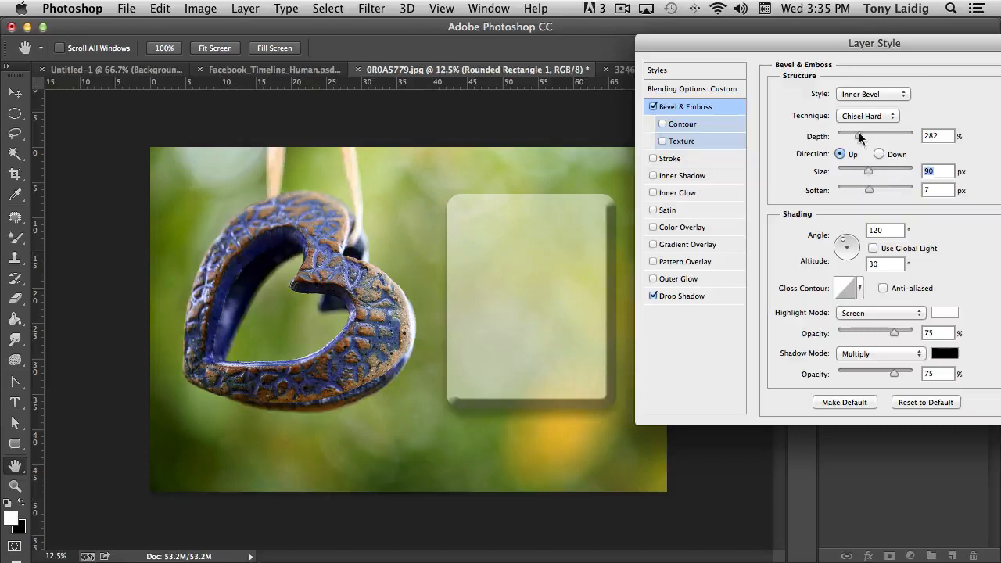
{"action": "left_click_drag", "start_coordinate": [860, 138], "coordinate": [841, 139]}
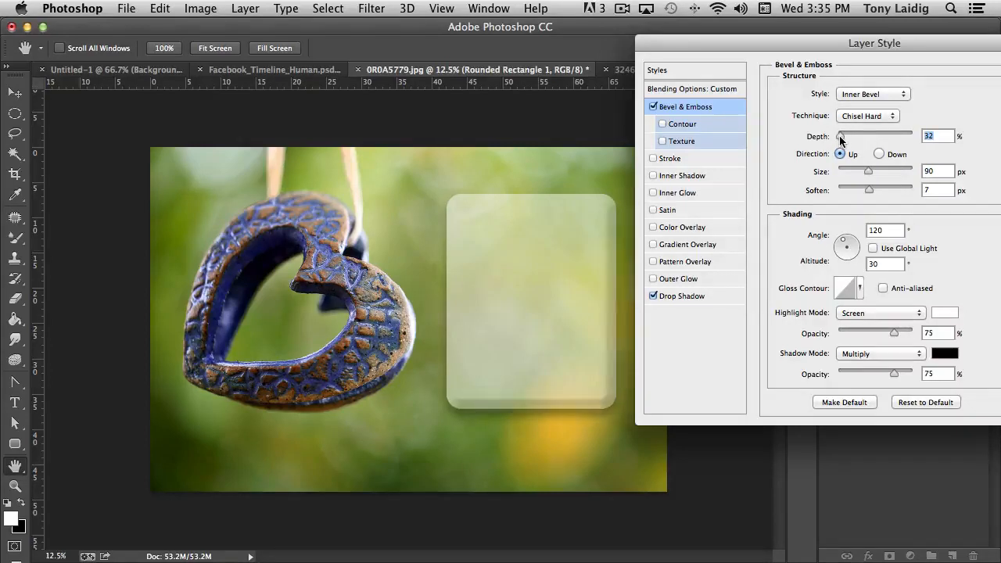
{"action": "left_click", "coordinate": [653, 106]}
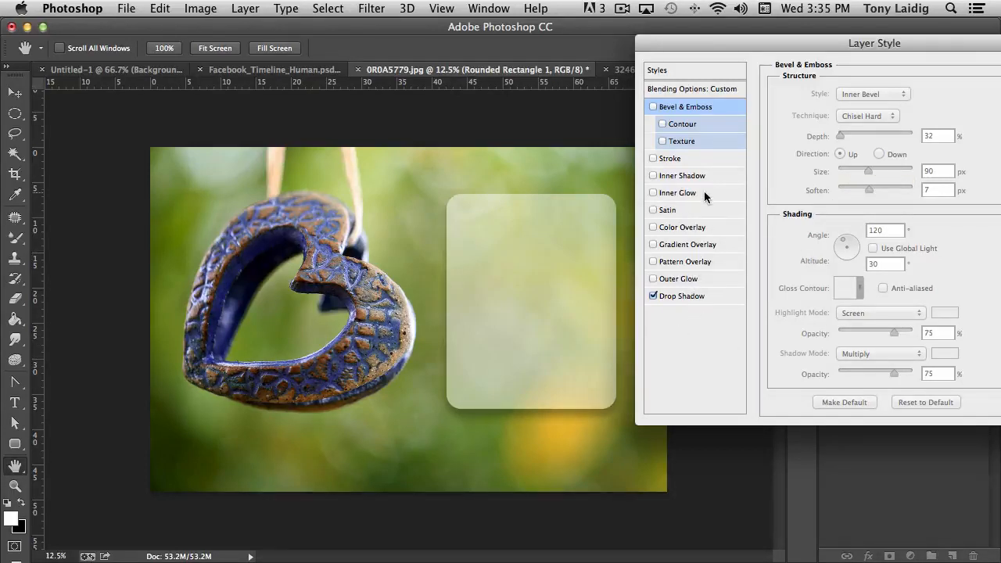
Leave Stroke disabled and apply the layer style with only the Drop Shadow enabled
{"action": "left_click", "coordinate": [679, 157]}
{"action": "left_click", "coordinate": [653, 158]}
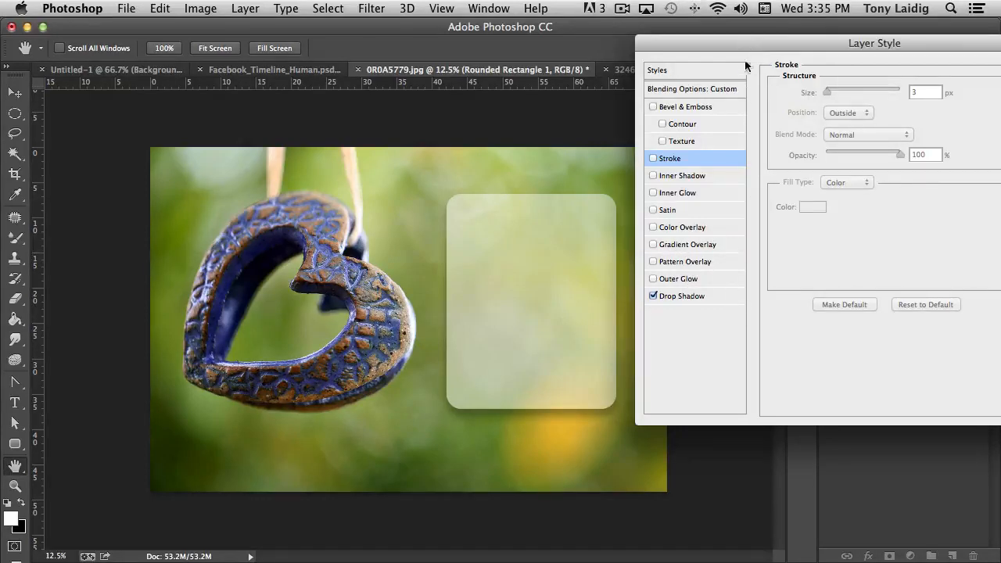
{"action": "left_click_drag", "start_coordinate": [764, 40], "coordinate": [539, 36]}
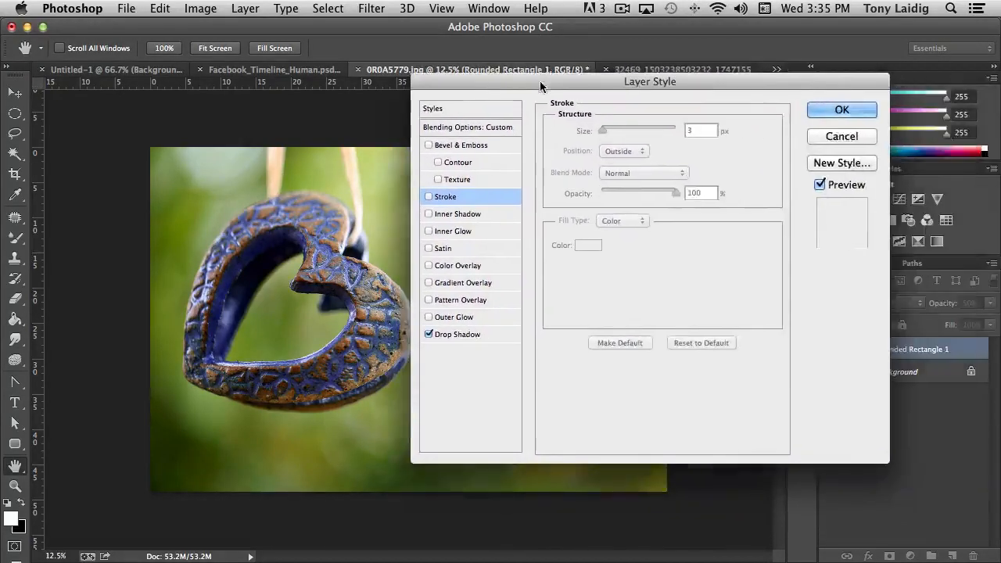
{"action": "left_click", "coordinate": [842, 107]}
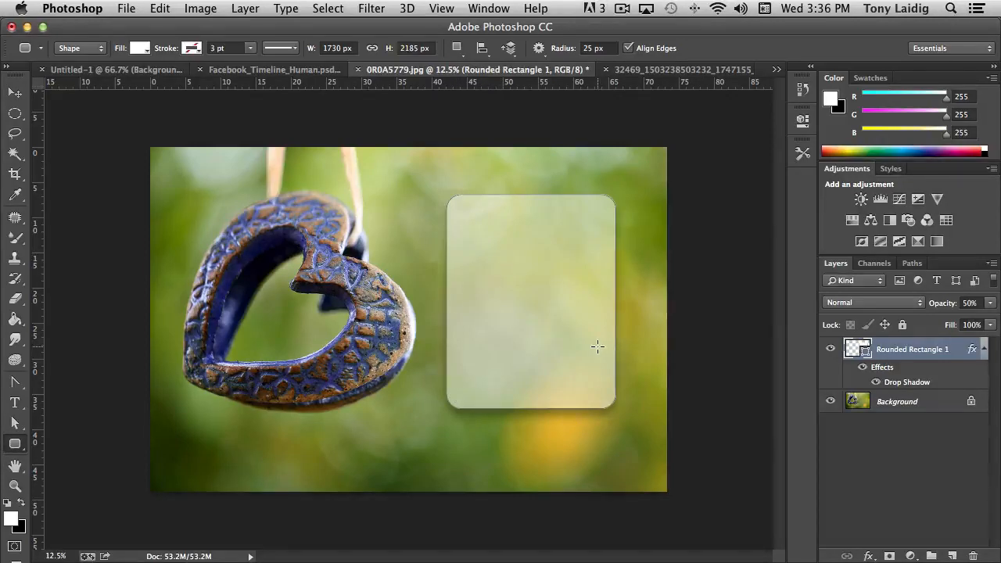
Select the Background layer and collapse the effects list of the Rounded Rectangle 1 layer
{"action": "left_click", "coordinate": [895, 402]}
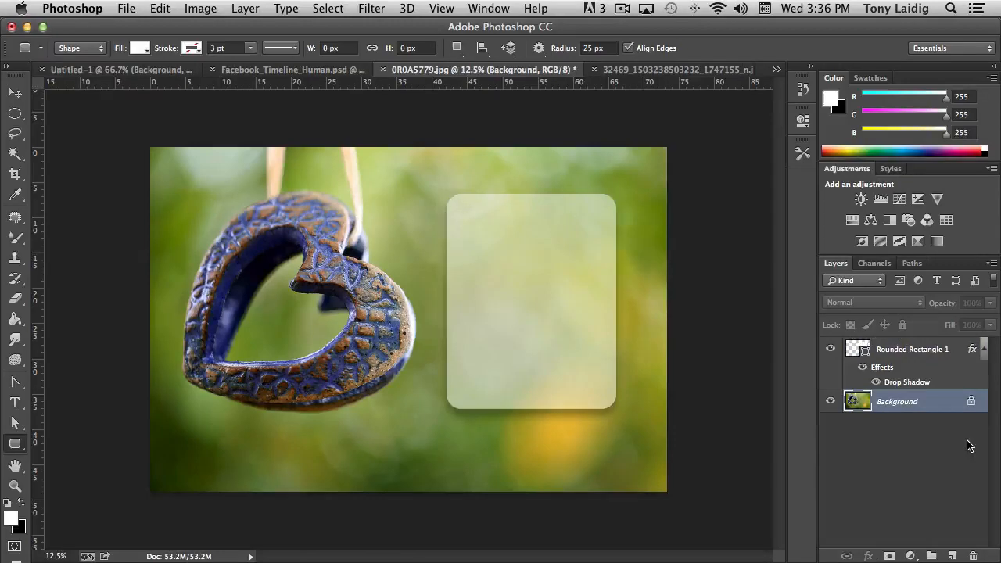
{"action": "left_click", "coordinate": [921, 380]}
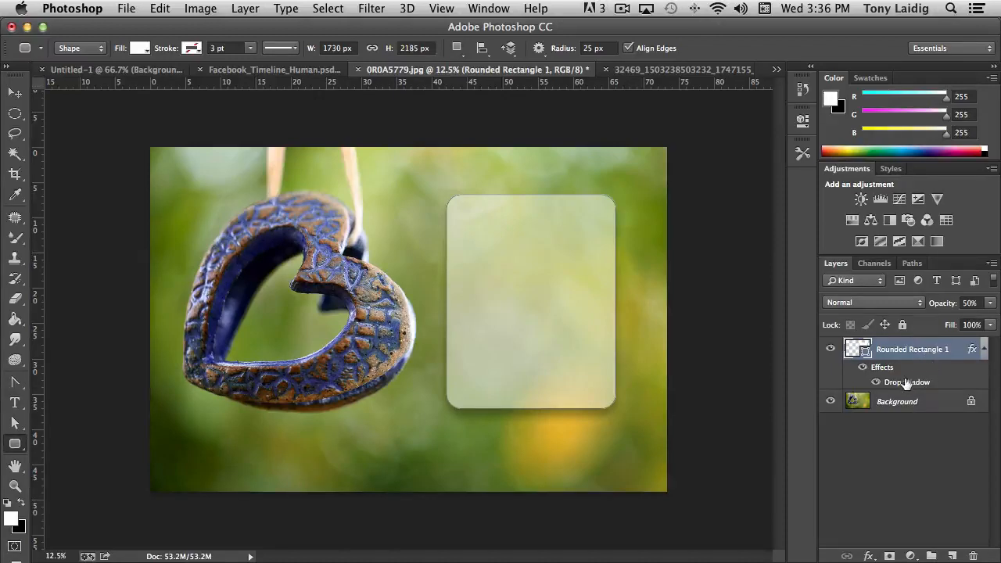
{"action": "left_click", "coordinate": [912, 403]}
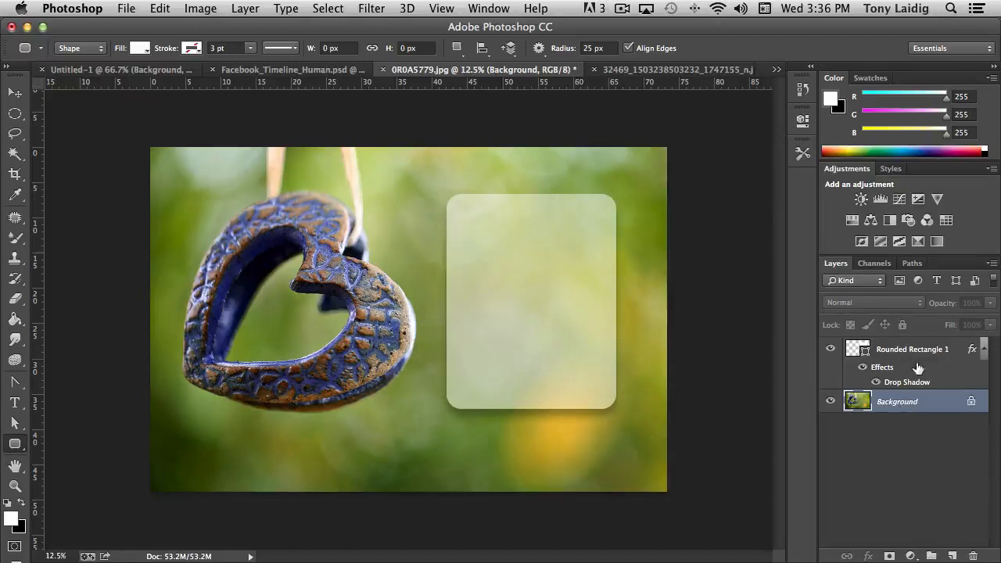
{"action": "left_click", "coordinate": [985, 351]}
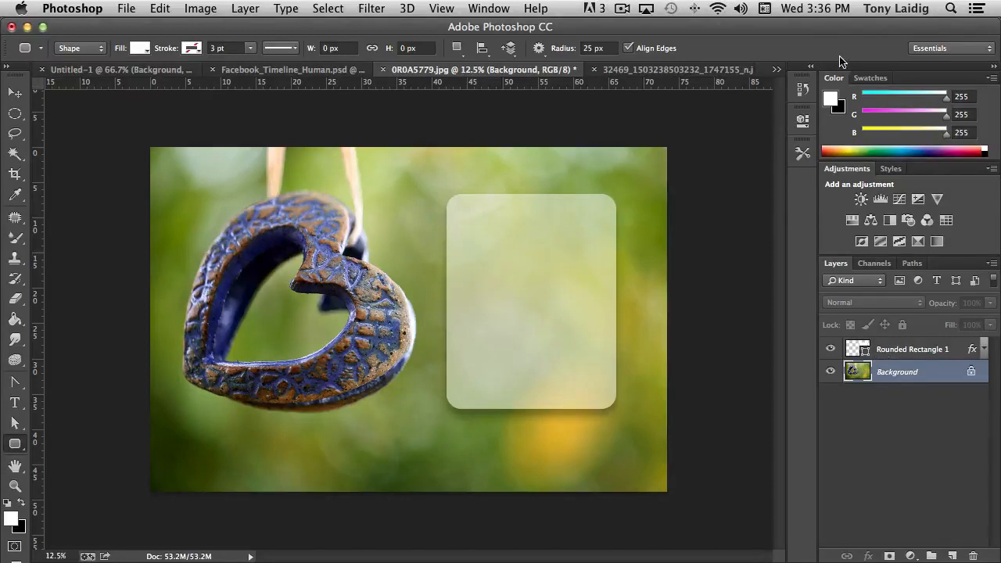
Switch to the Typography workspace and sample a dark olive green from the lower part of the photo as the foreground colour
{"action": "left_click", "coordinate": [944, 49]}
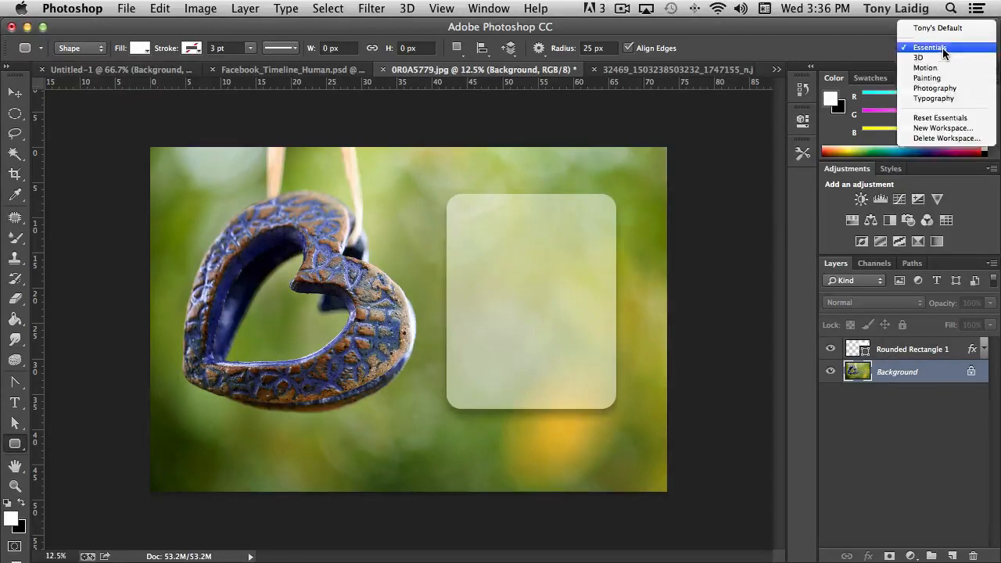
{"action": "left_click", "coordinate": [934, 98]}
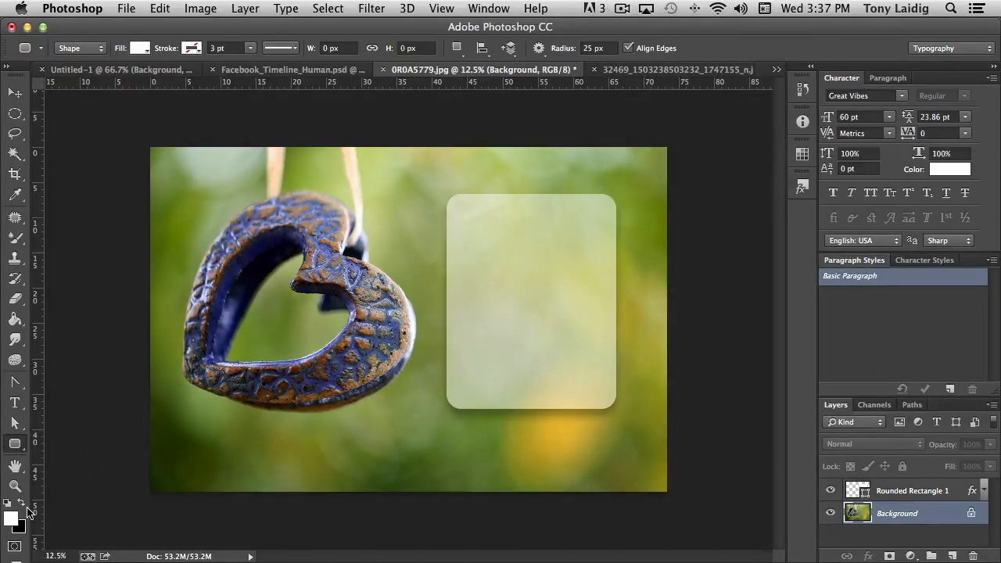
{"action": "left_click", "coordinate": [16, 196]}
{"action": "left_click", "coordinate": [218, 446]}
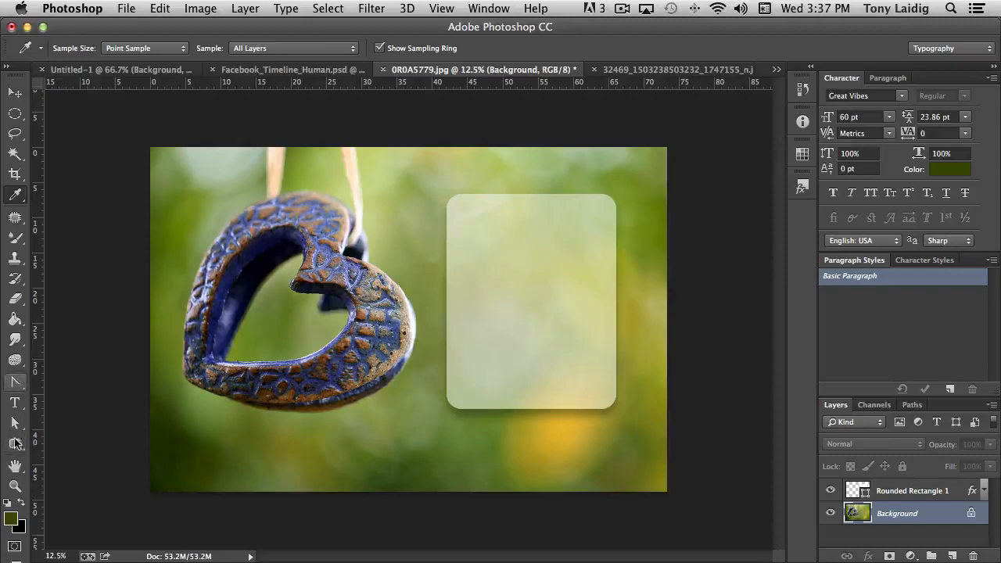
Activate the Type tool and choose the Great Vibes font for the text
{"action": "left_click", "coordinate": [17, 404]}
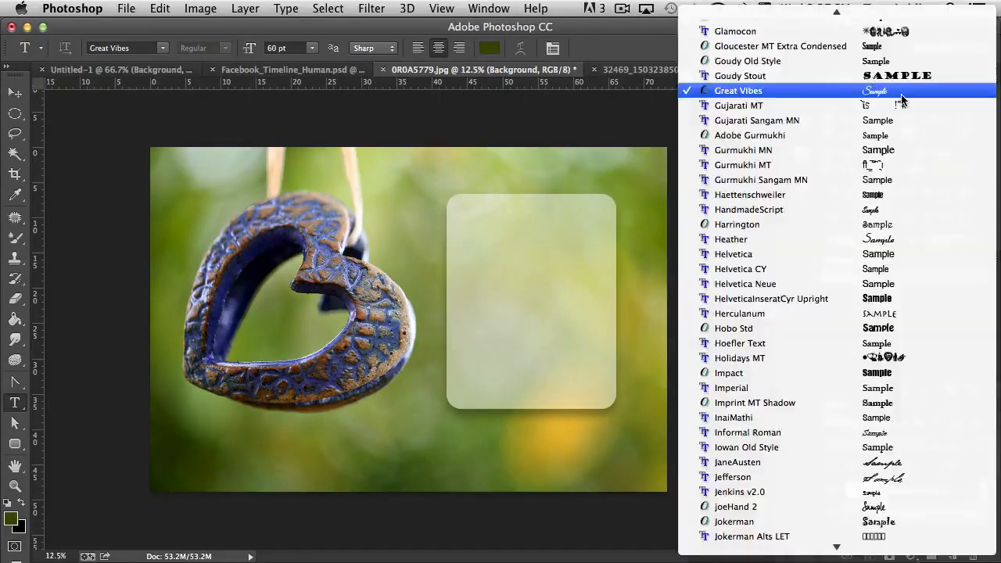
{"action": "left_click", "coordinate": [902, 96]}
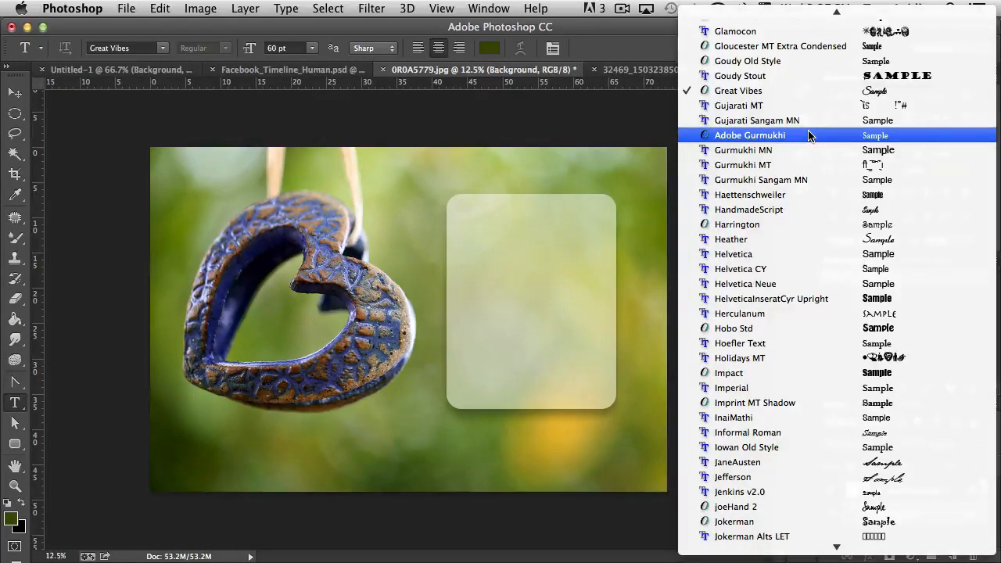
{"action": "scroll", "coordinate": [809, 136], "scroll_direction": "down", "scroll_amount": 1}
{"action": "scroll", "coordinate": [810, 137], "scroll_direction": "up", "scroll_amount": 3}
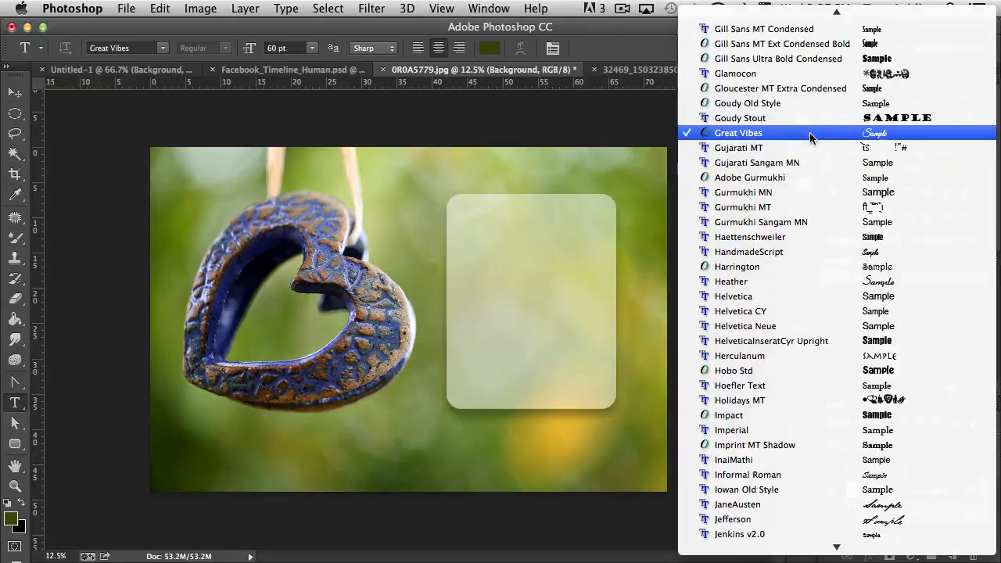
{"action": "left_click", "coordinate": [749, 136]}
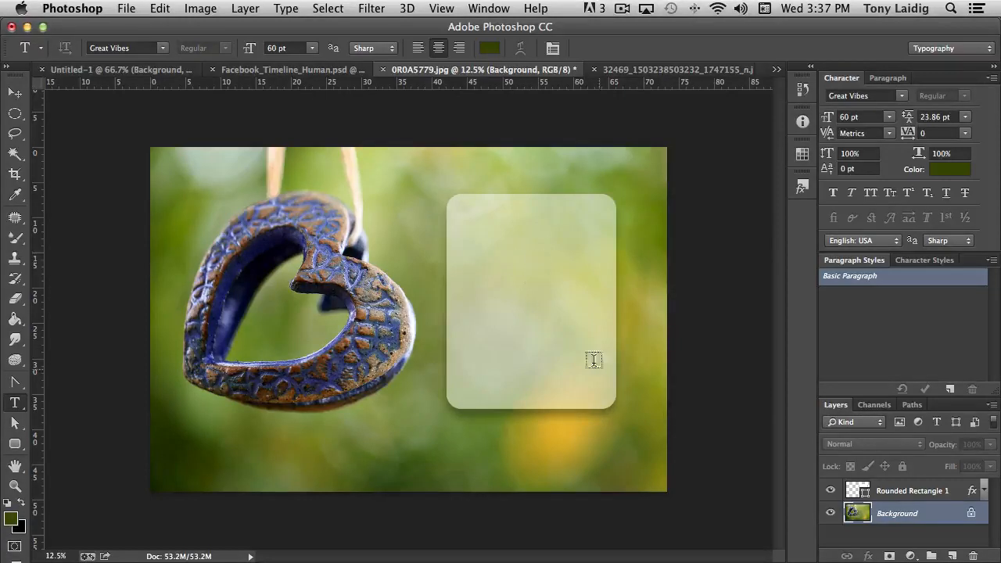
Try to start text inside the white panel with the Rounded Rectangle 1 layer selected, and discard the empty text layer
{"action": "left_click", "coordinate": [893, 492]}
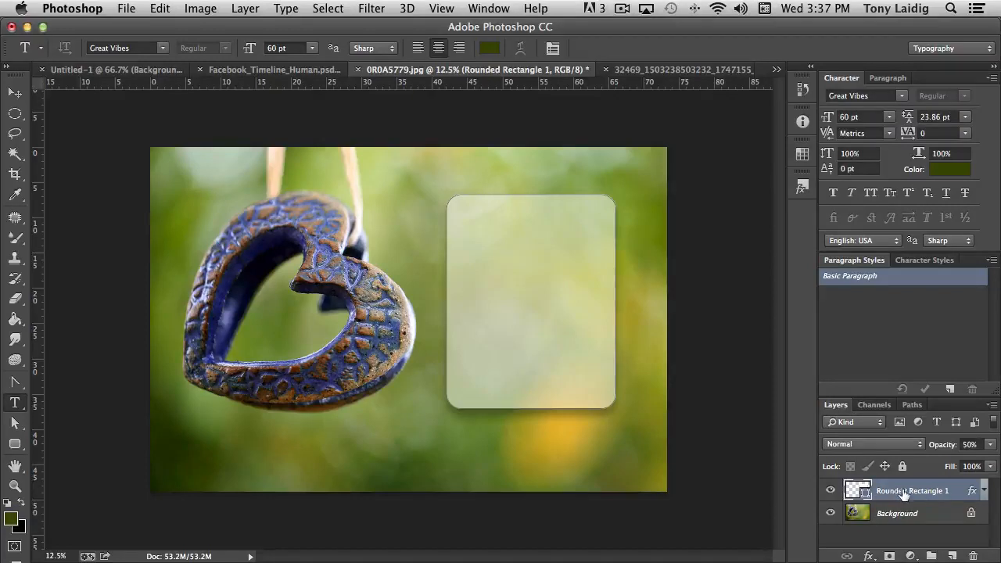
{"action": "left_click", "coordinate": [529, 241]}
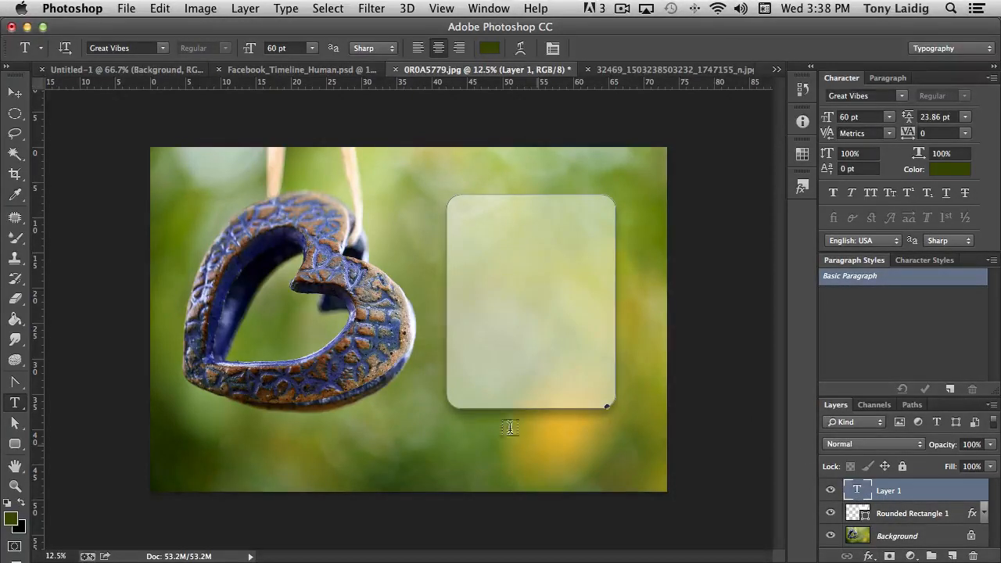
{"action": "left_click", "coordinate": [923, 516]}
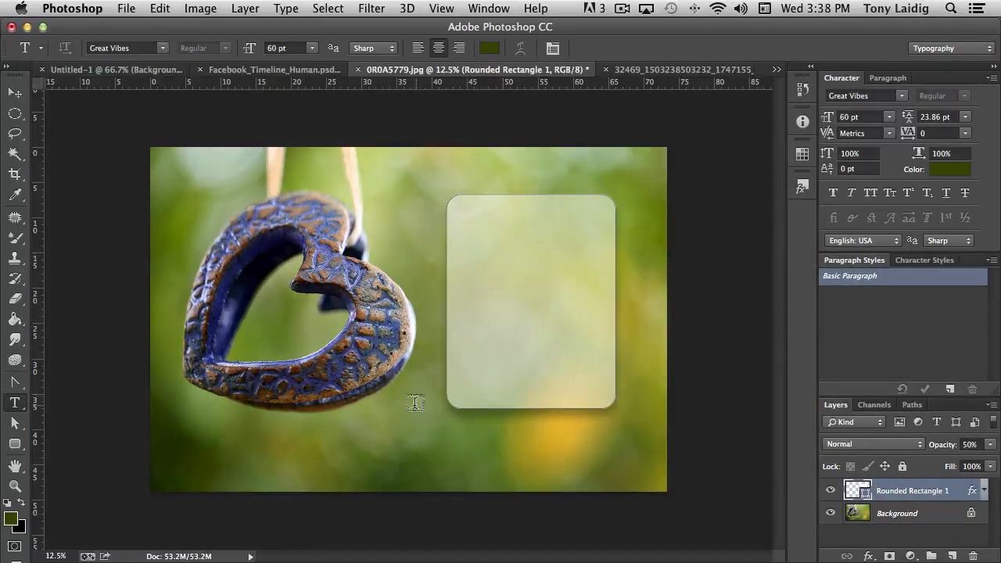
{"action": "left_click", "coordinate": [388, 228]}
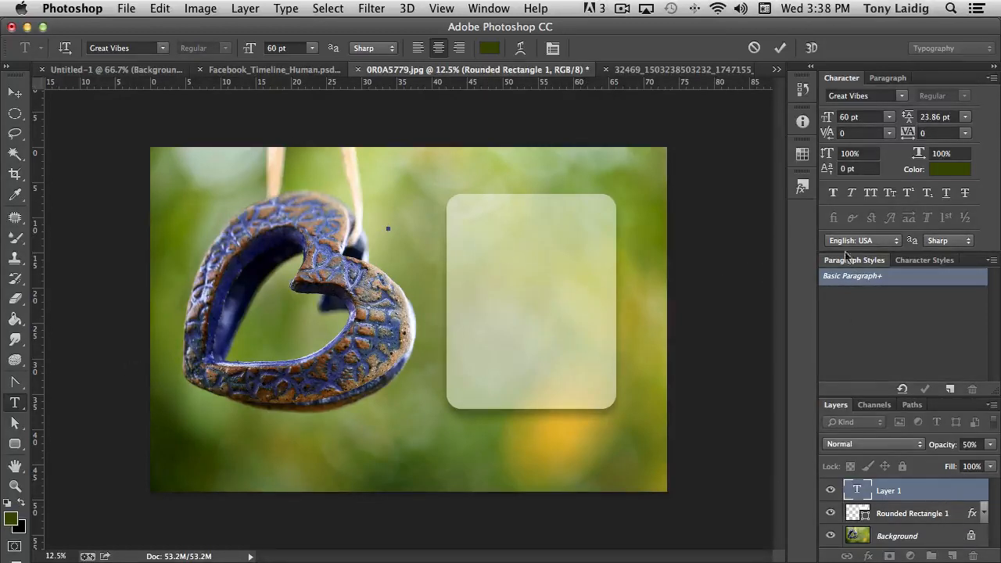
{"action": "left_click", "coordinate": [802, 88]}
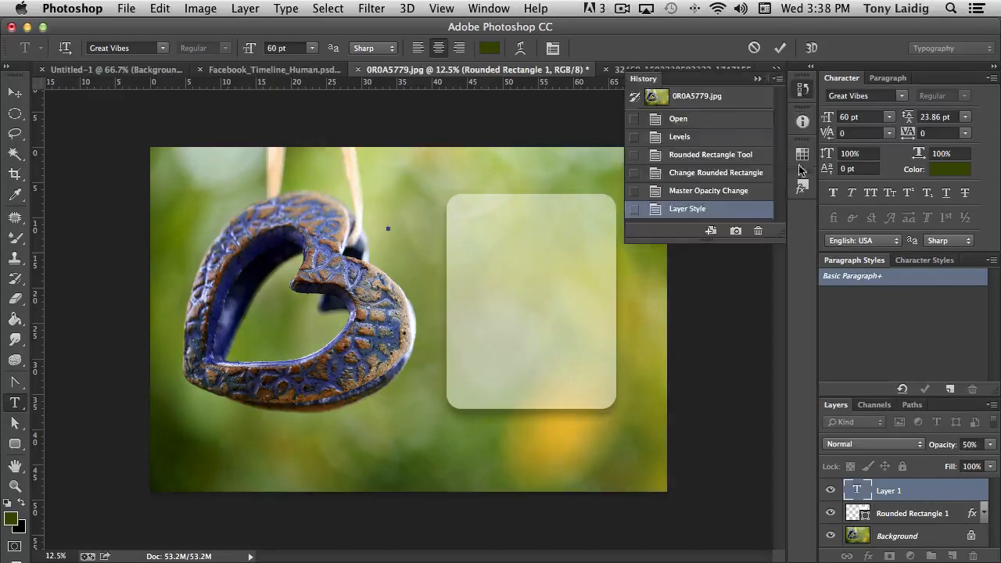
{"action": "left_click", "coordinate": [718, 208]}
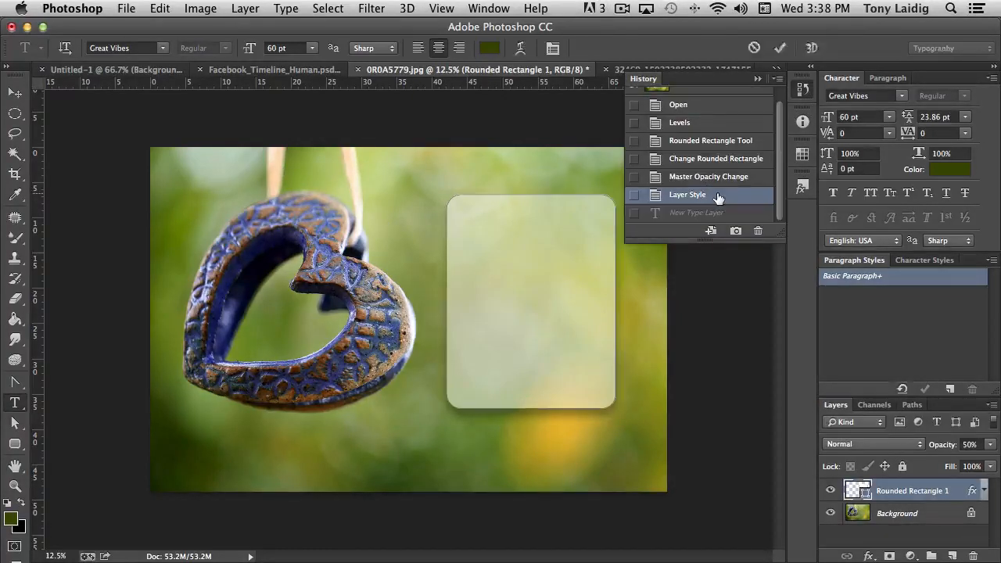
{"action": "left_click", "coordinate": [802, 90]}
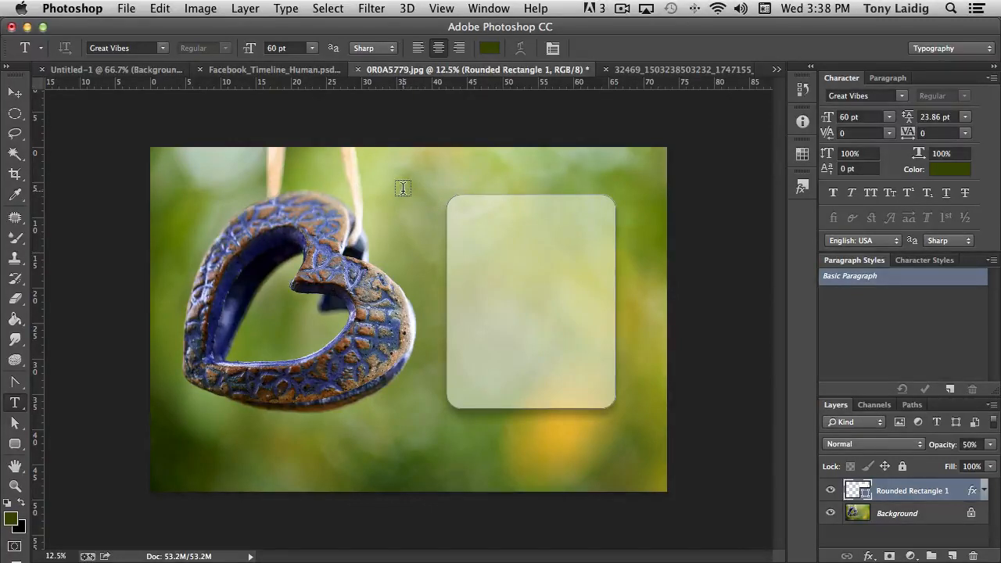
Try a small text box between the heart and the panel, and revert the document history to the Master Opacity Change state
{"action": "left_click_drag", "start_coordinate": [402, 194], "coordinate": [436, 251]}
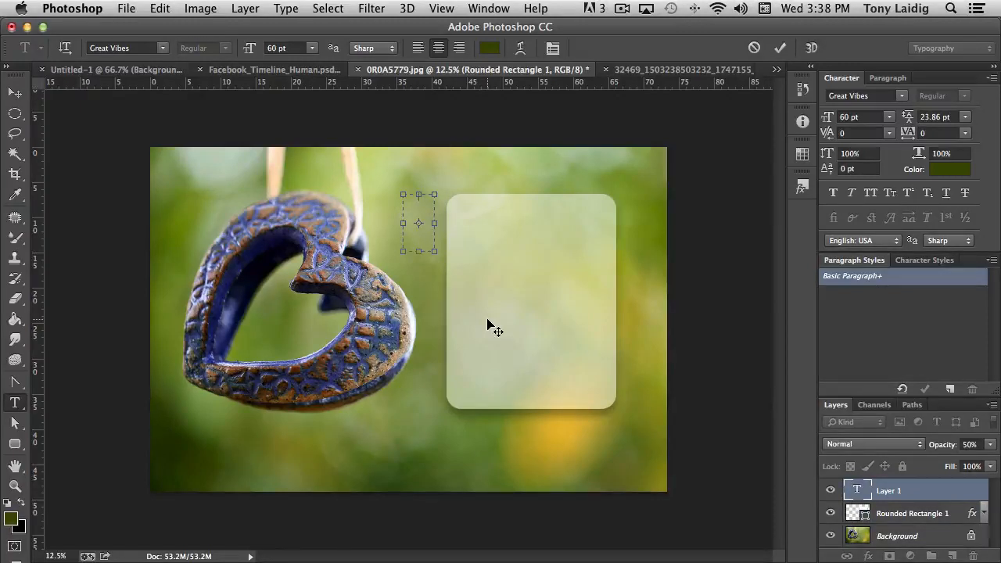
{"action": "left_click", "coordinate": [802, 89]}
{"action": "left_click", "coordinate": [685, 176]}
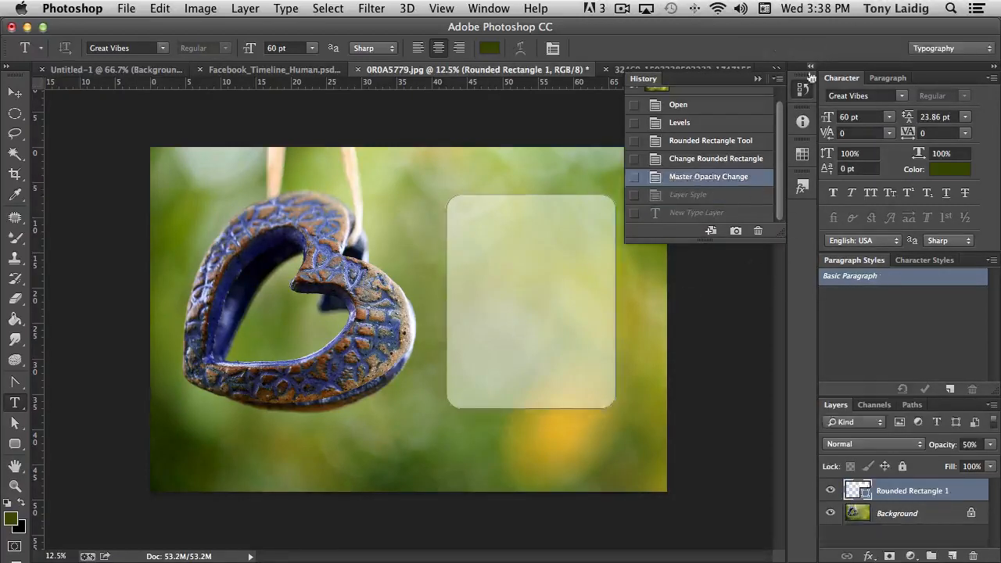
{"action": "left_click", "coordinate": [802, 92]}
With the Background layer selected, add the text "Love Never Fails!" near the panel's upper-left corner and commit it
{"action": "left_click", "coordinate": [896, 517]}
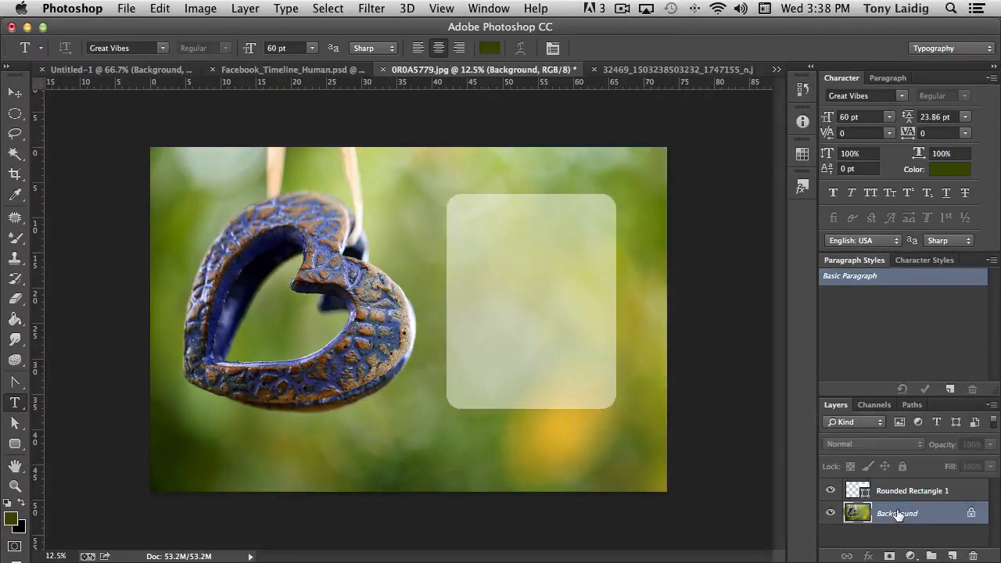
{"action": "left_click", "coordinate": [476, 216]}
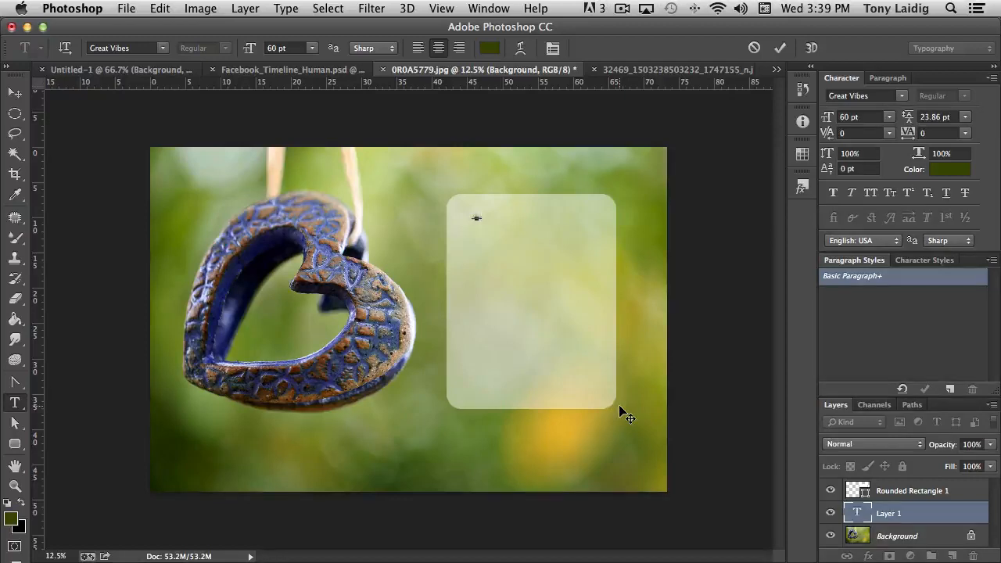
{"action": "type", "text": "......"}
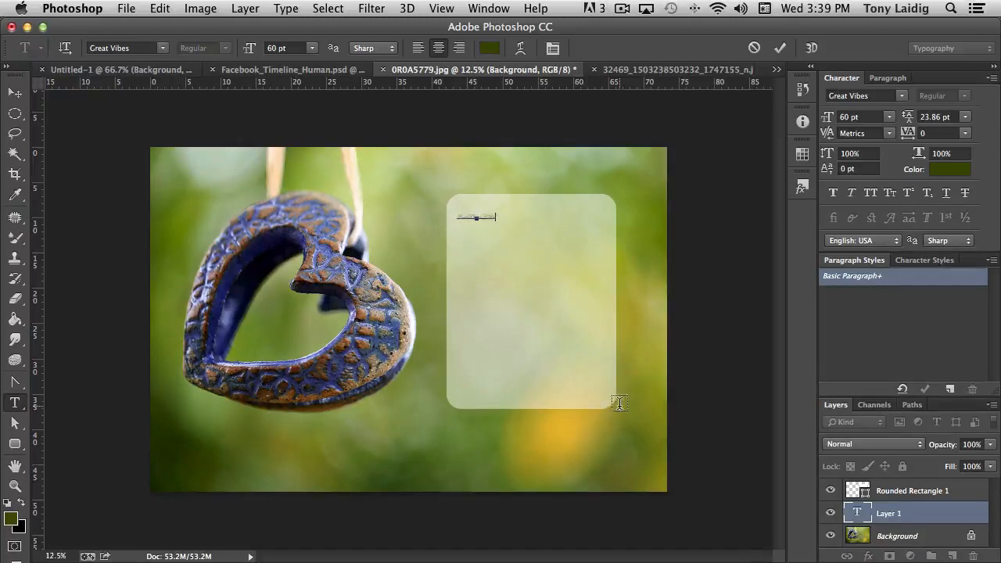
{"action": "left_click", "coordinate": [856, 513]}
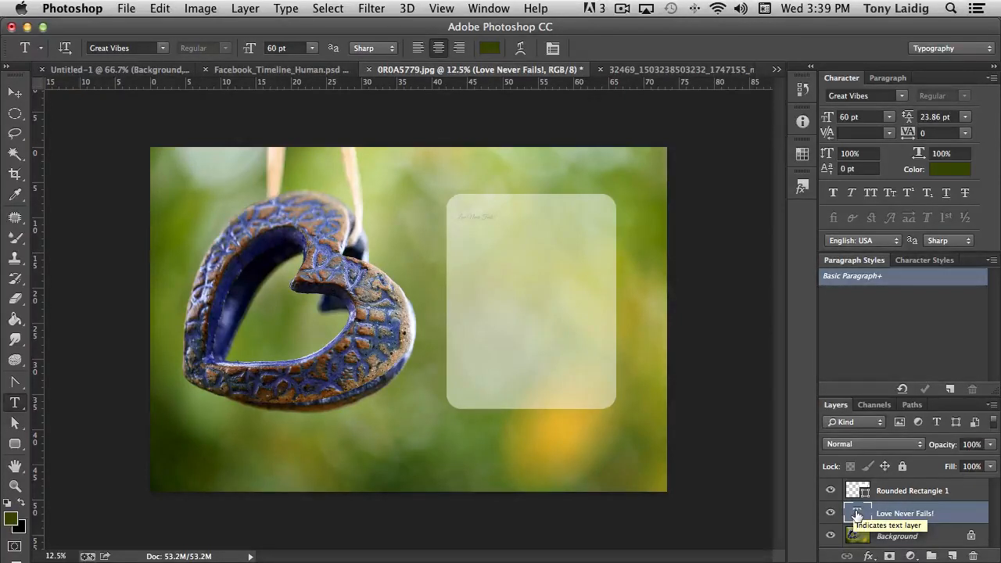
Set the font size of the whole "Love Never Fails!" text to 200 pt
{"action": "double_click", "coordinate": [857, 513]}
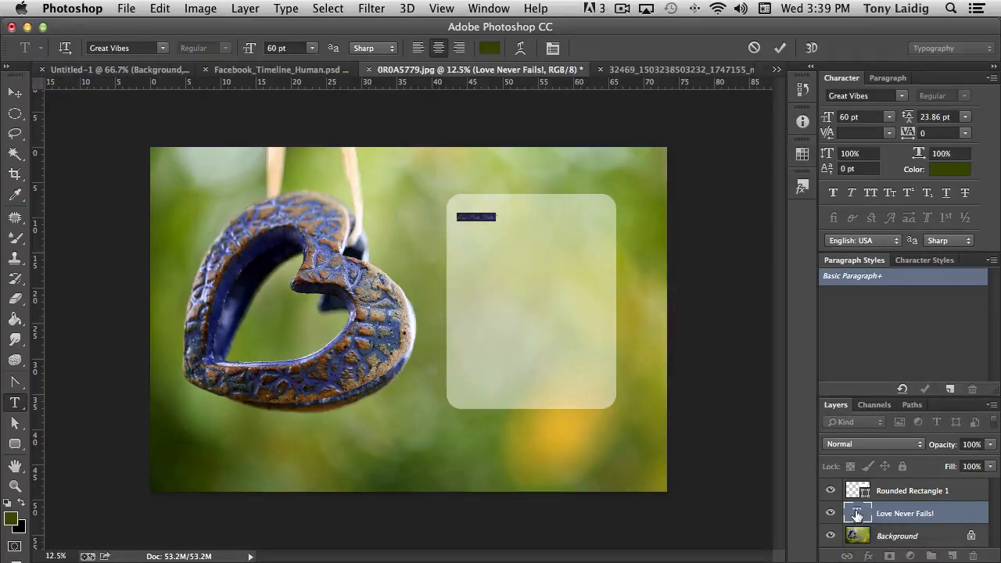
{"action": "left_click", "coordinate": [890, 116]}
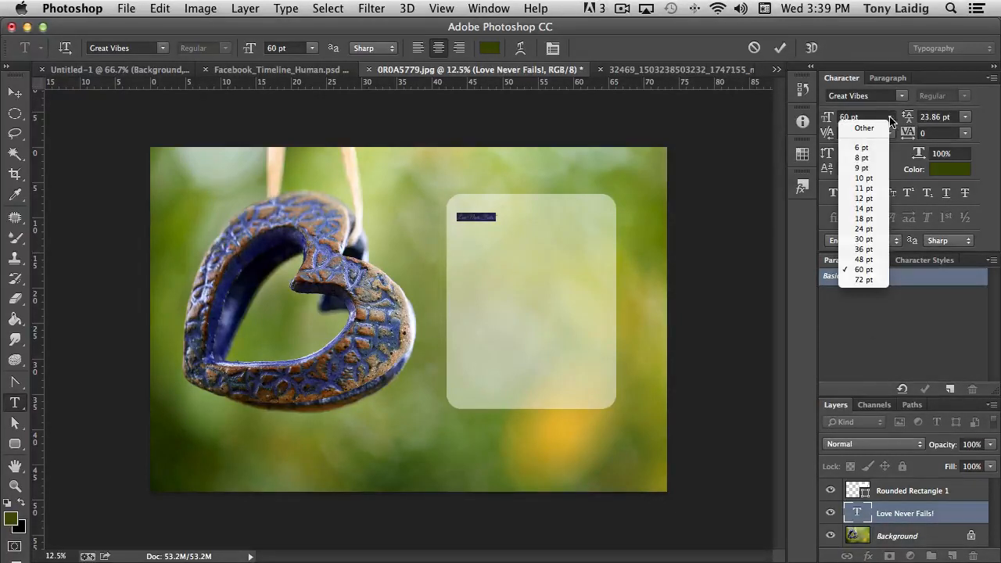
{"action": "left_click", "coordinate": [864, 279]}
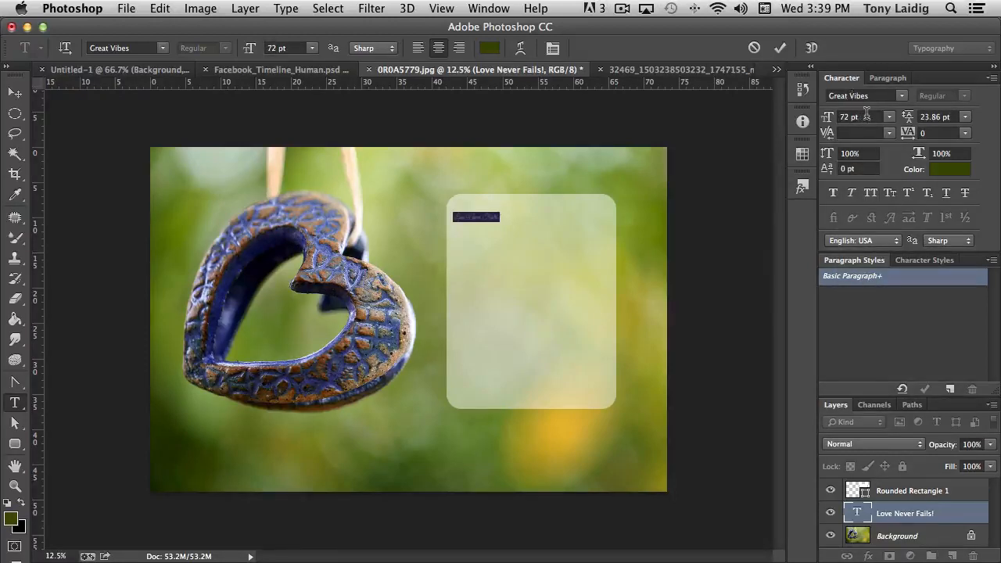
{"action": "left_click", "coordinate": [823, 117]}
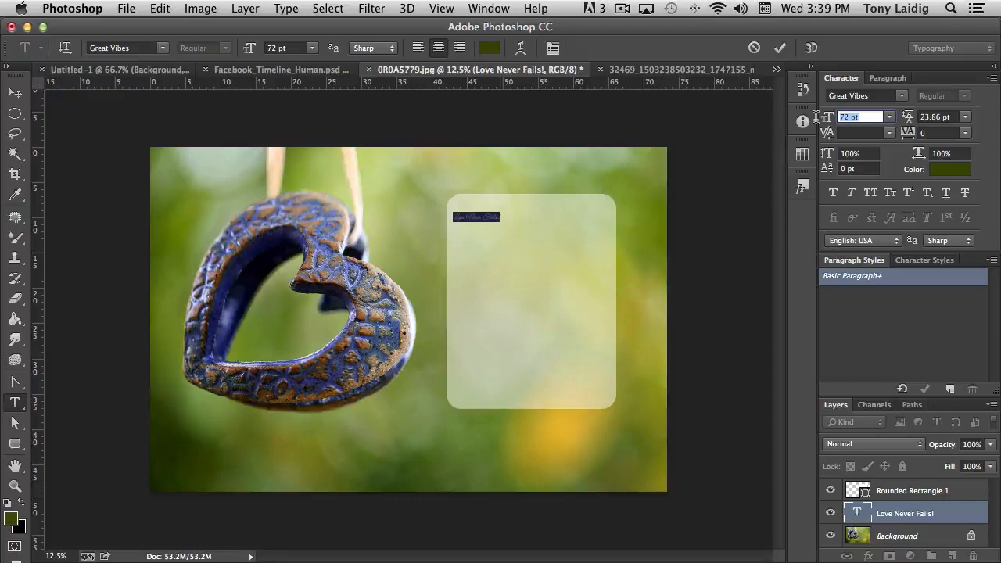
{"action": "type", "text": "200"}
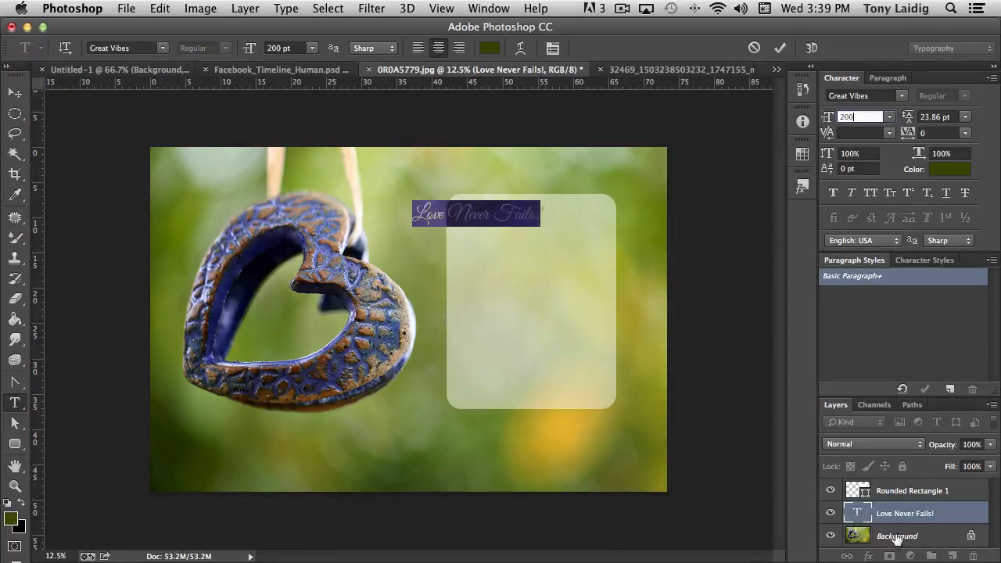
{"action": "key", "text": "Return"}
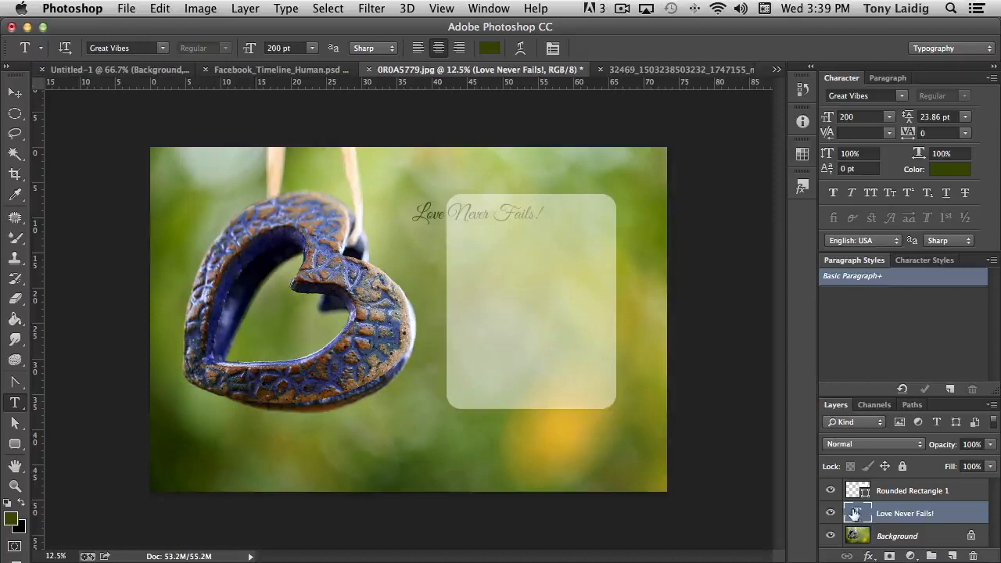
Place the text layer above Rounded Rectangle 1 and move the text to the lower part of the white panel
{"action": "left_click_drag", "start_coordinate": [858, 516], "coordinate": [857, 489]}
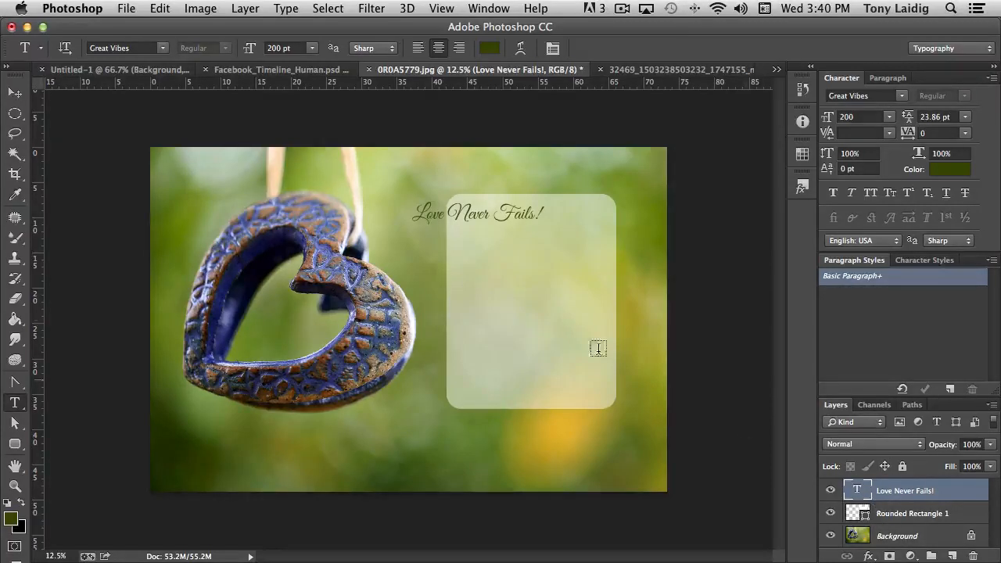
{"action": "left_click", "coordinate": [15, 92]}
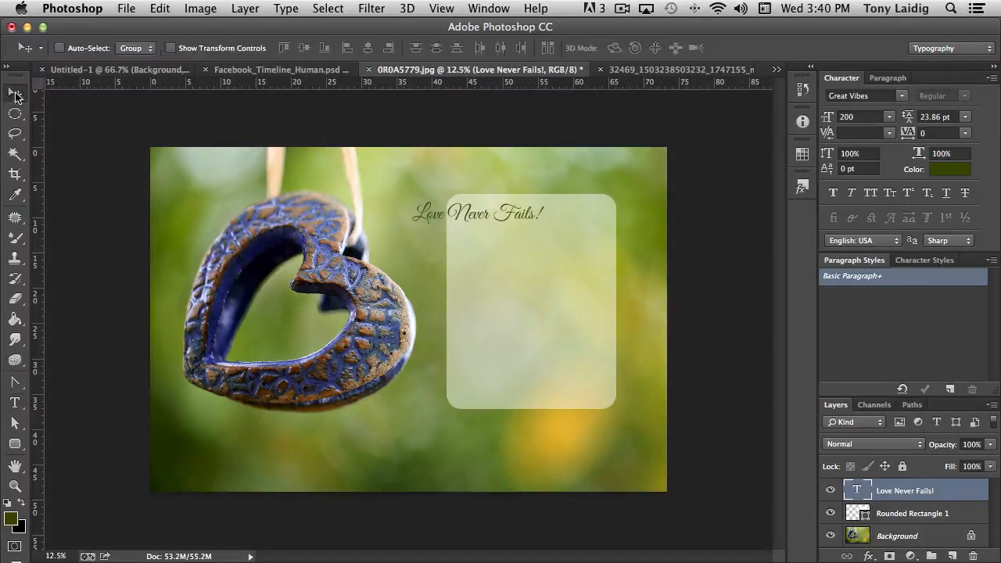
{"action": "left_click_drag", "start_coordinate": [474, 218], "coordinate": [522, 386]}
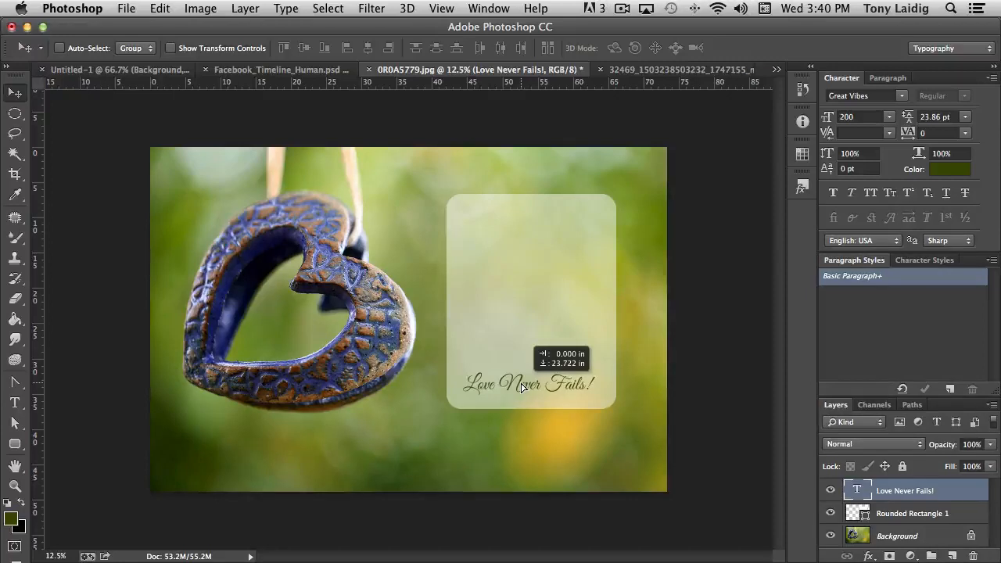
{"action": "left_click_drag", "start_coordinate": [522, 384], "coordinate": [522, 385]}
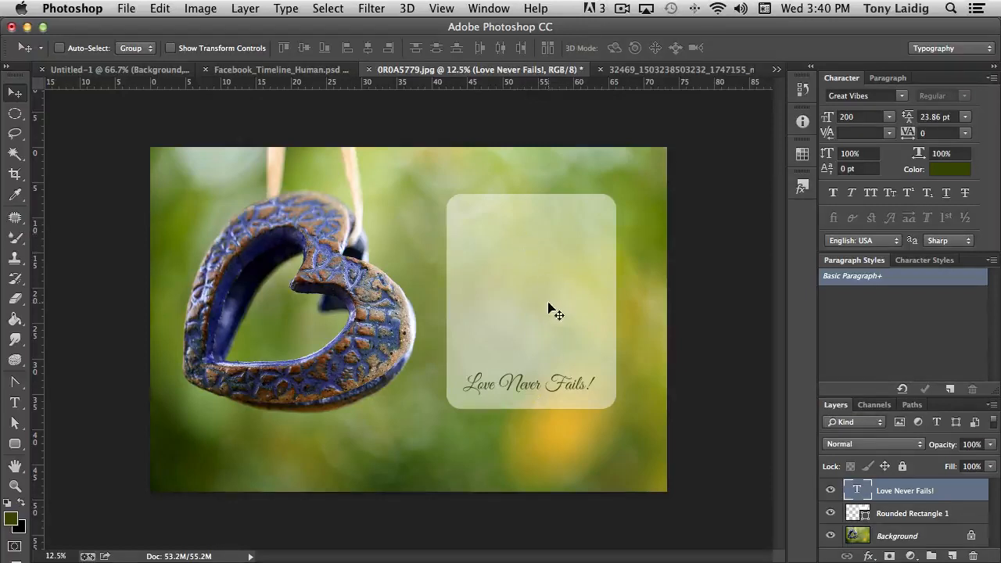
Enlarge the whole "Love Never Fails!" text, trying 400 pt and settling on a font size of 500 pt
{"action": "double_click", "coordinate": [859, 490]}
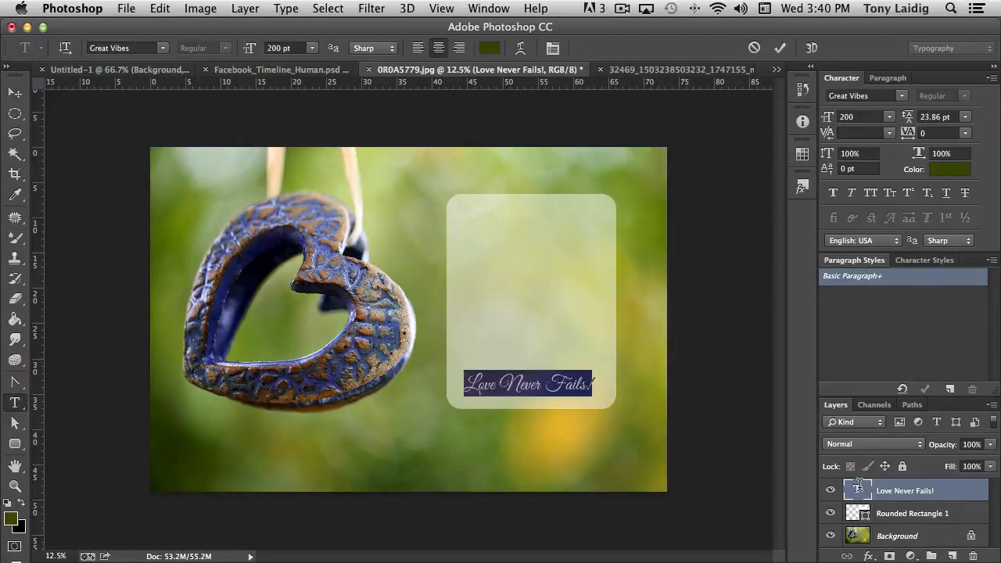
{"action": "left_click", "coordinate": [863, 117]}
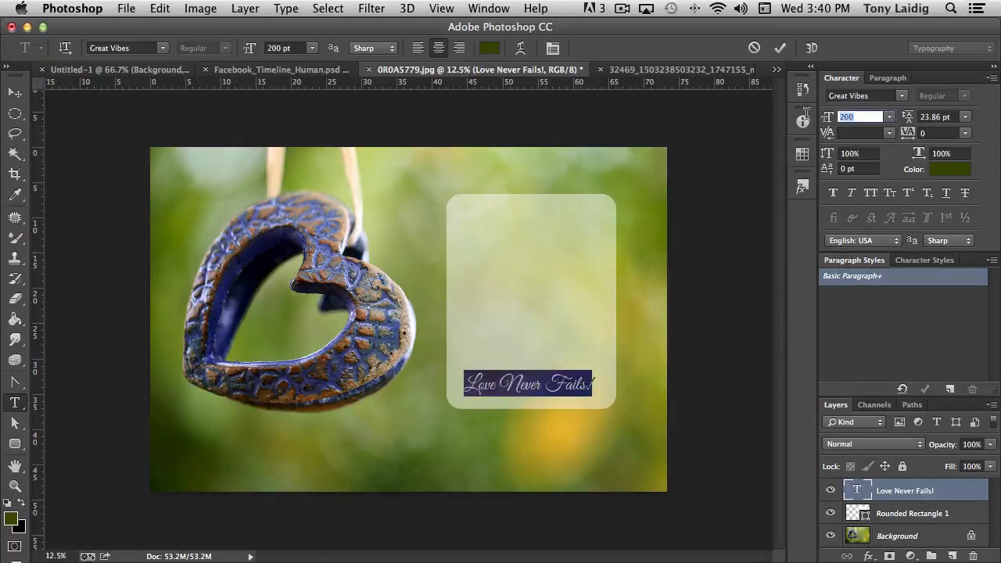
{"action": "type", "text": "400"}
{"action": "key", "text": "Return"}
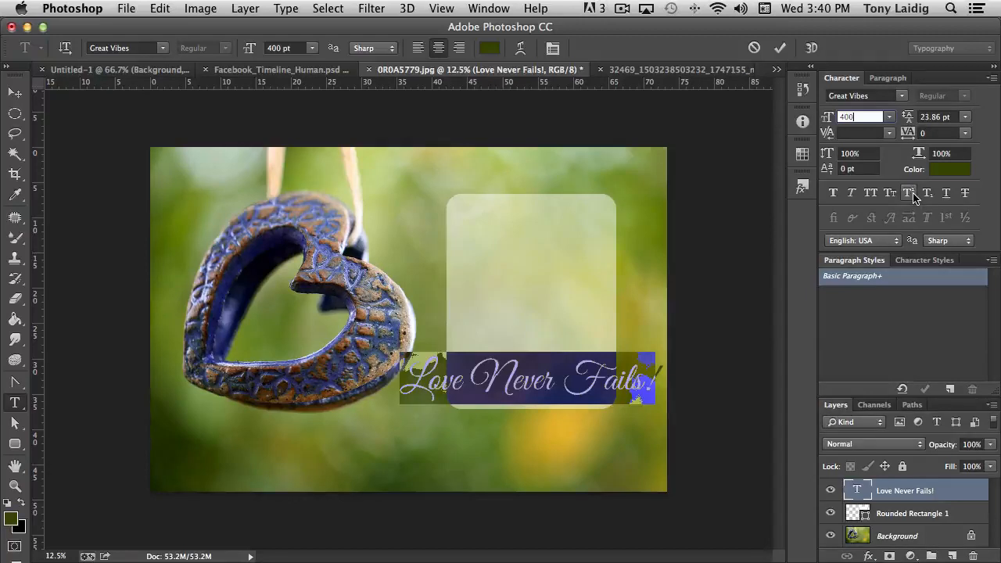
{"action": "left_click_drag", "start_coordinate": [863, 116], "coordinate": [791, 113]}
{"action": "type", "text": "500"}
{"action": "key", "text": "Return"}
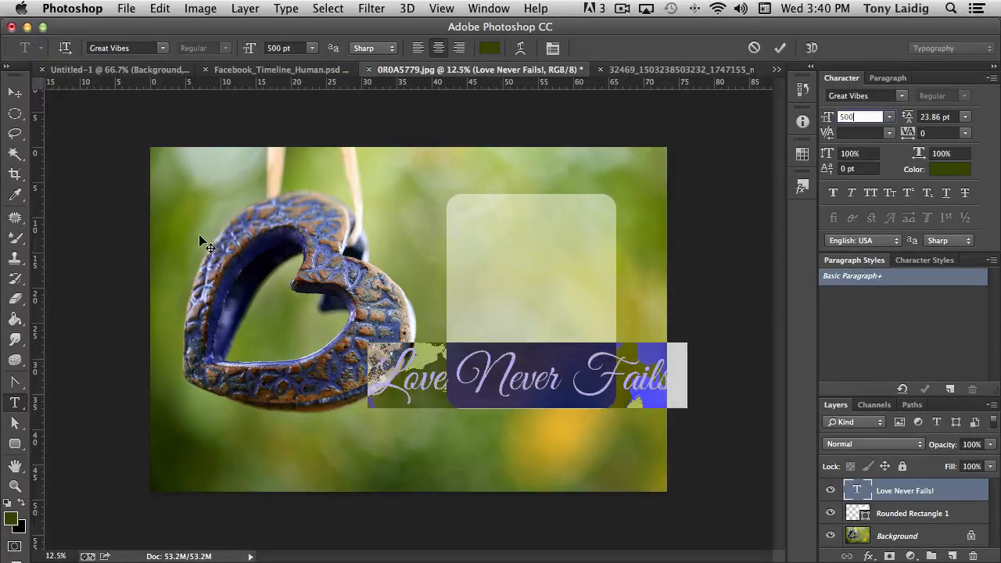
Replace the spaces between the words with line breaks so that Love, Never and Fails! each sit on their own line
{"action": "left_click", "coordinate": [454, 381]}
{"action": "left_click_drag", "start_coordinate": [453, 381], "coordinate": [445, 382]}
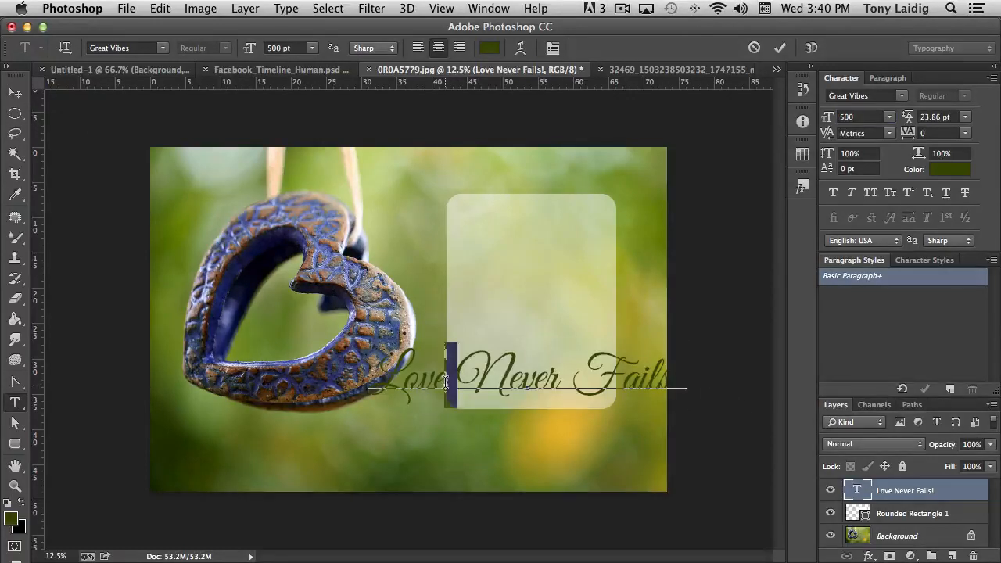
{"action": "key", "text": "Return"}
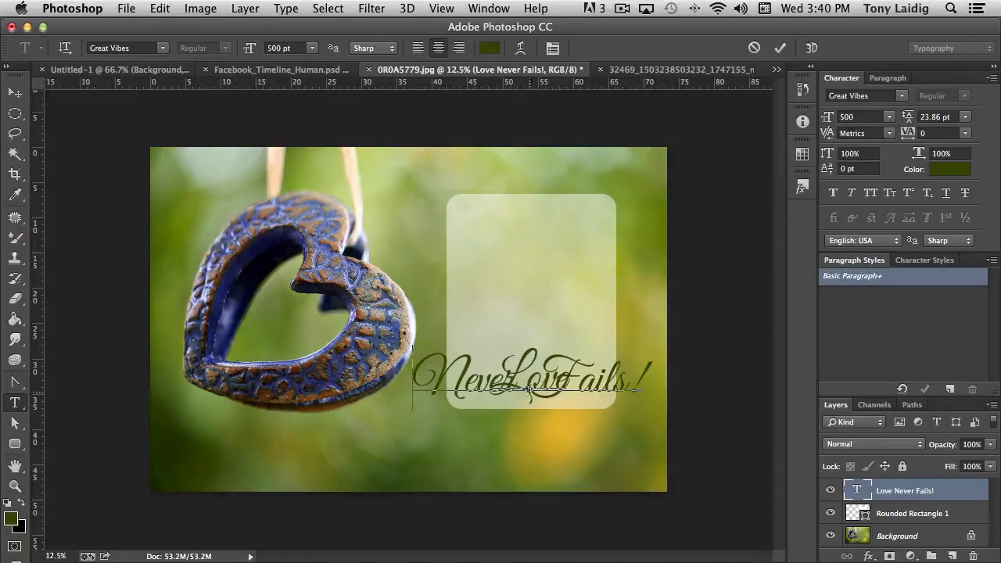
{"action": "mouse_move", "coordinate": [526, 389]}
{"action": "left_mouse_down"}
{"action": "mouse_move", "coordinate": [646, 386]}
{"action": "mouse_move", "coordinate": [532, 387]}
{"action": "left_mouse_up"}
{"action": "key", "text": "Return"}
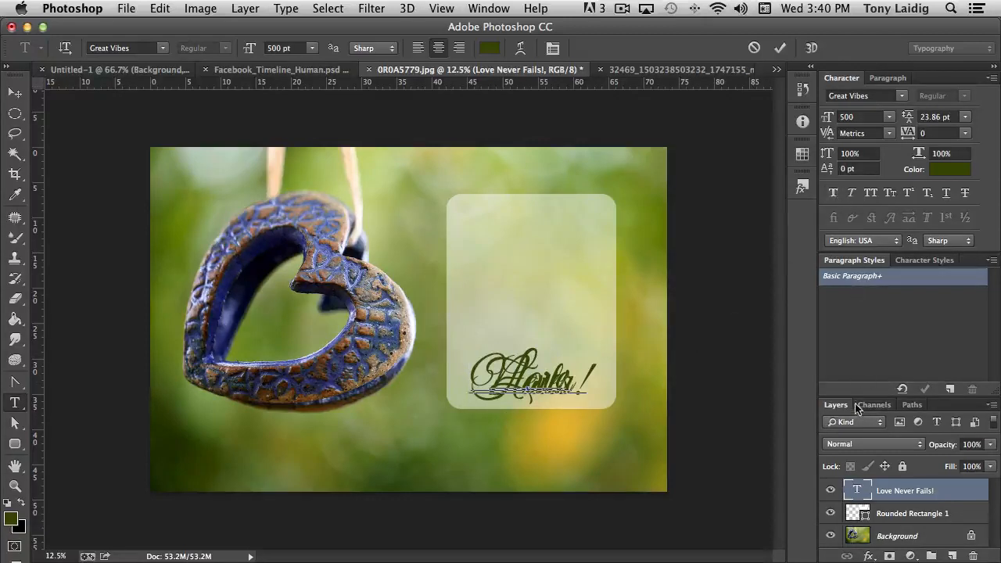
Set the leading of the three-line text to 600 pt and move the text up to fit inside the white panel
{"action": "left_click", "coordinate": [858, 491]}
{"action": "double_click", "coordinate": [857, 491]}
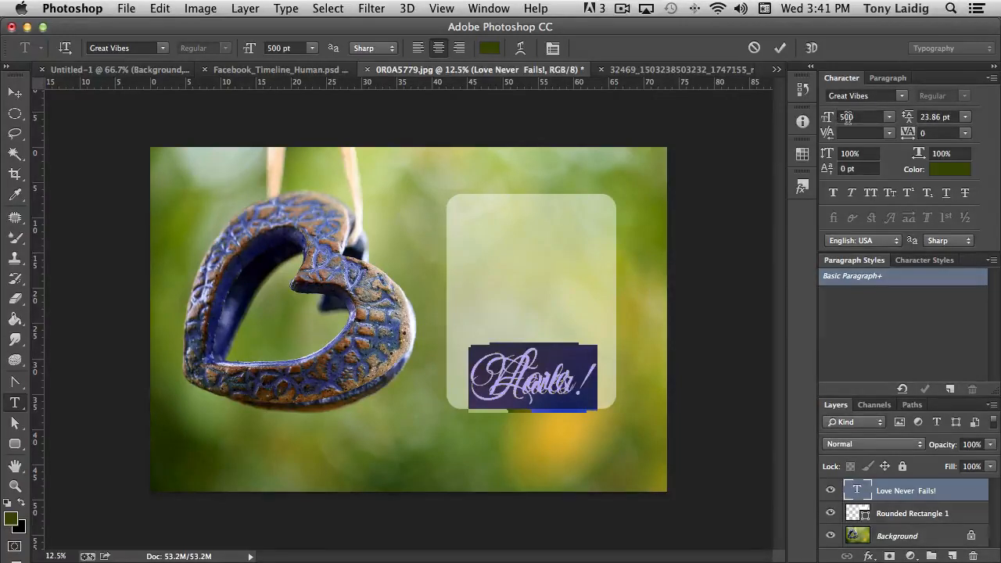
{"action": "left_click", "coordinate": [953, 116]}
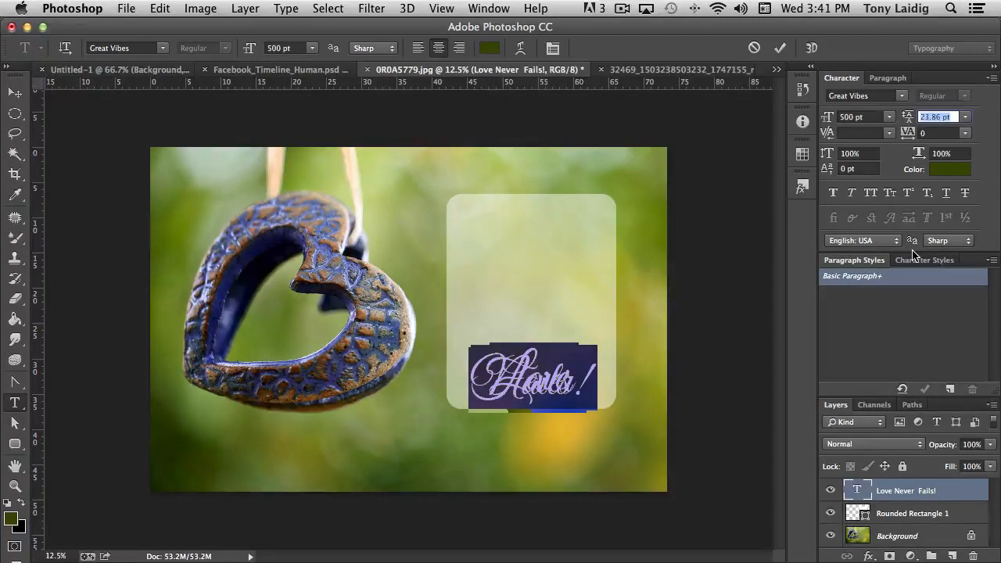
{"action": "type", "text": "500"}
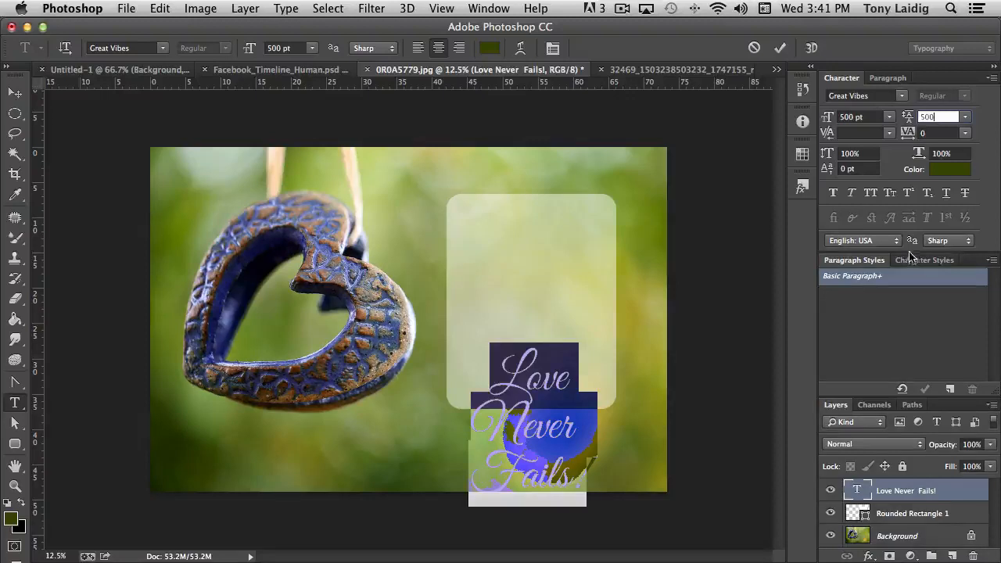
{"action": "key", "text": "Return"}
{"action": "type", "text": "600"}
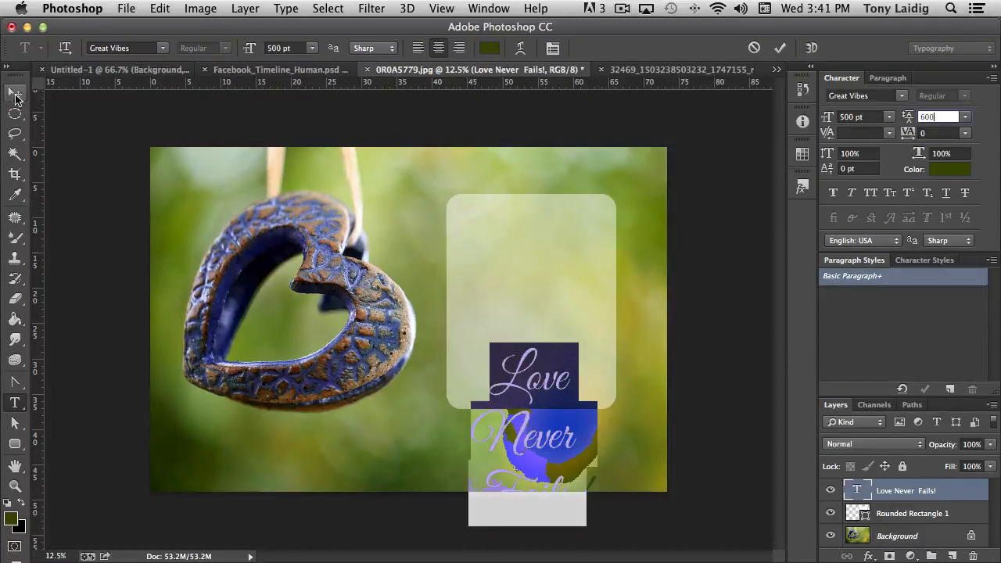
{"action": "left_click", "coordinate": [16, 94]}
{"action": "left_click_drag", "start_coordinate": [555, 409], "coordinate": [546, 261]}
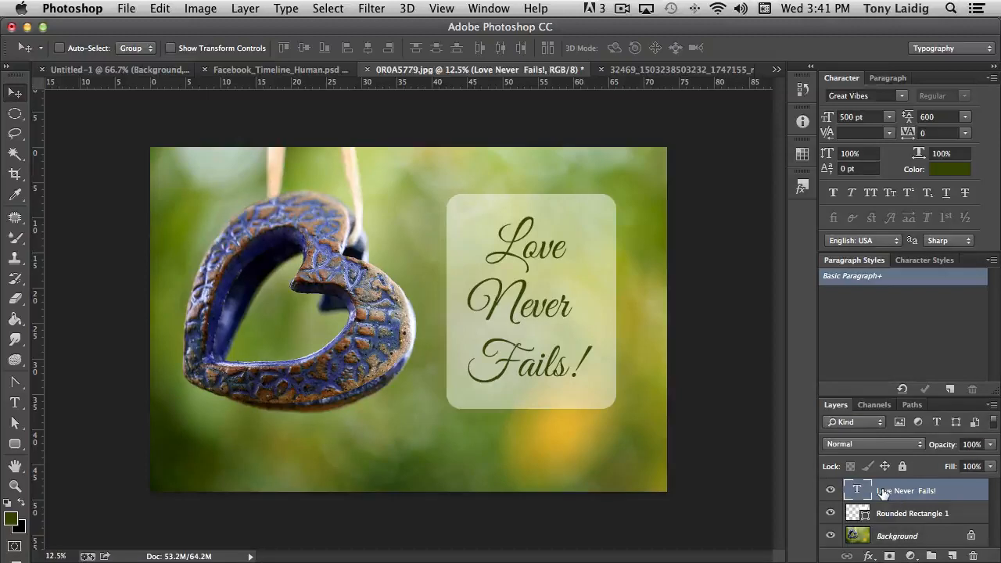
Add a drop shadow to the Rounded Rectangle 1 layer and set the shadow's size to 92 px
{"action": "left_click", "coordinate": [892, 515]}
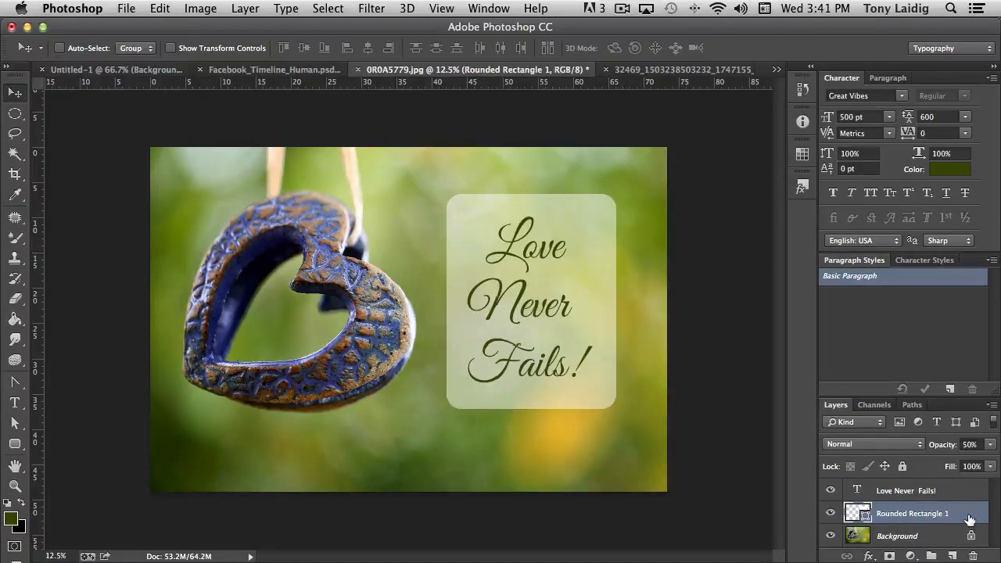
{"action": "right_click", "coordinate": [954, 516]}
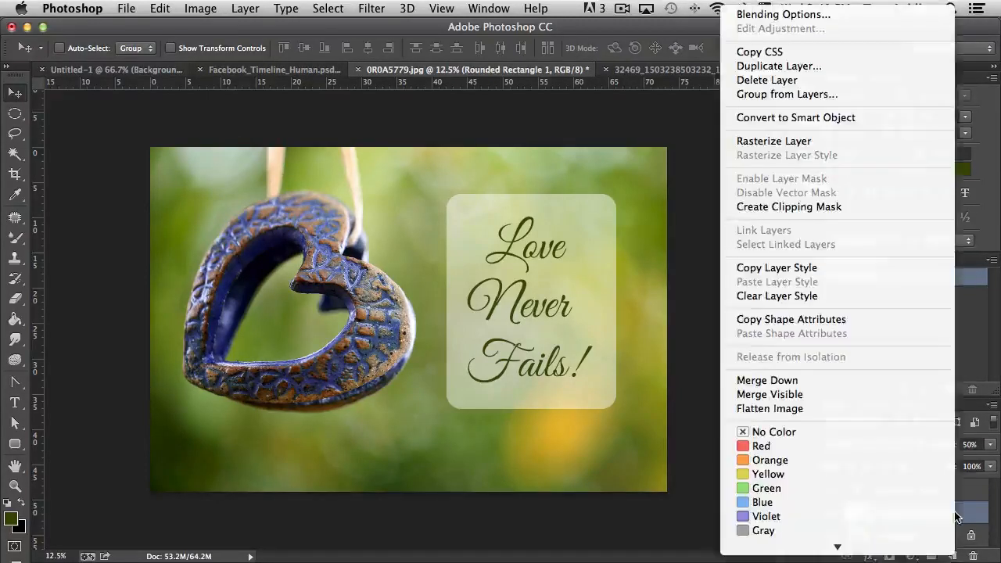
{"action": "left_click", "coordinate": [769, 14]}
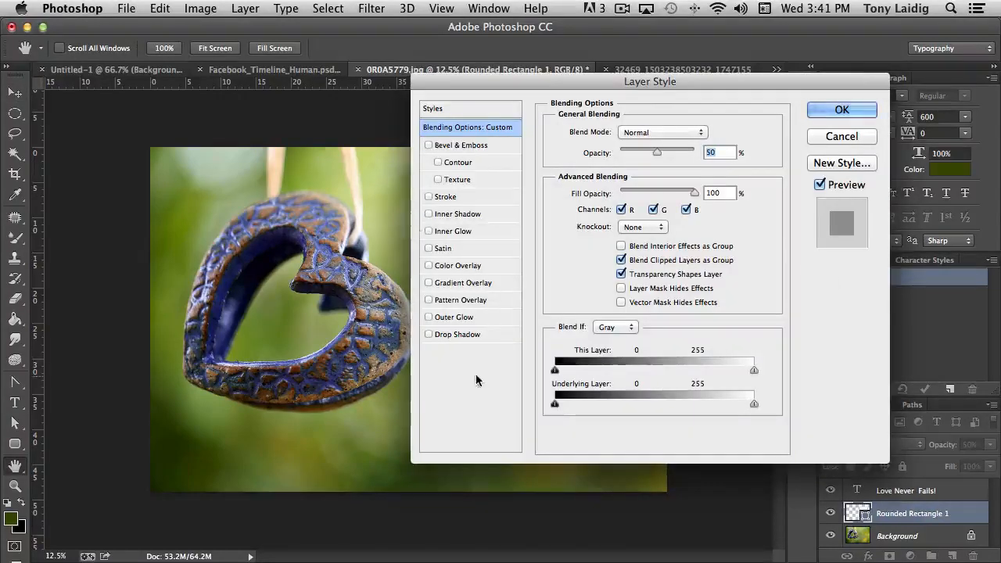
{"action": "left_click", "coordinate": [459, 335]}
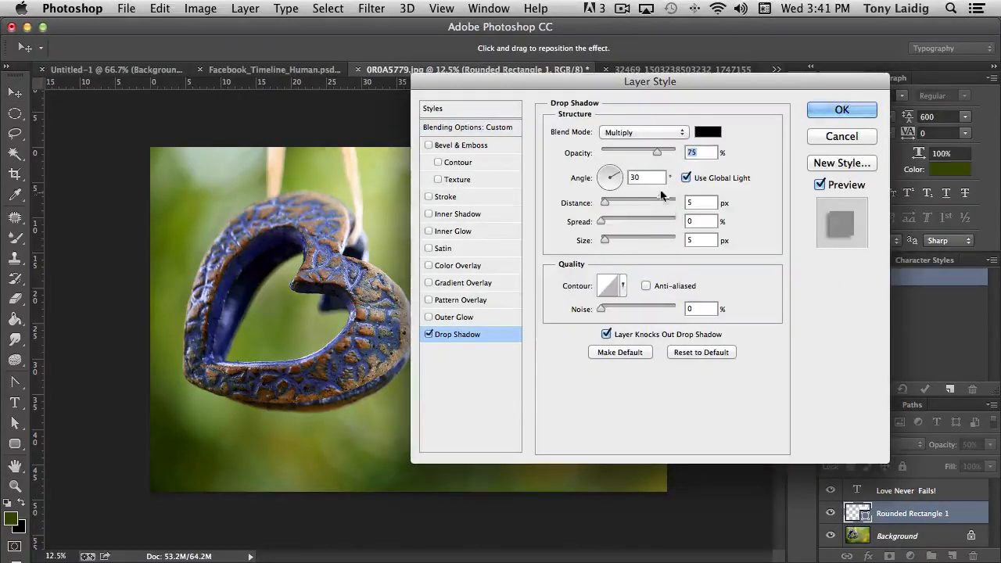
{"action": "left_click_drag", "start_coordinate": [615, 73], "coordinate": [88, 18]}
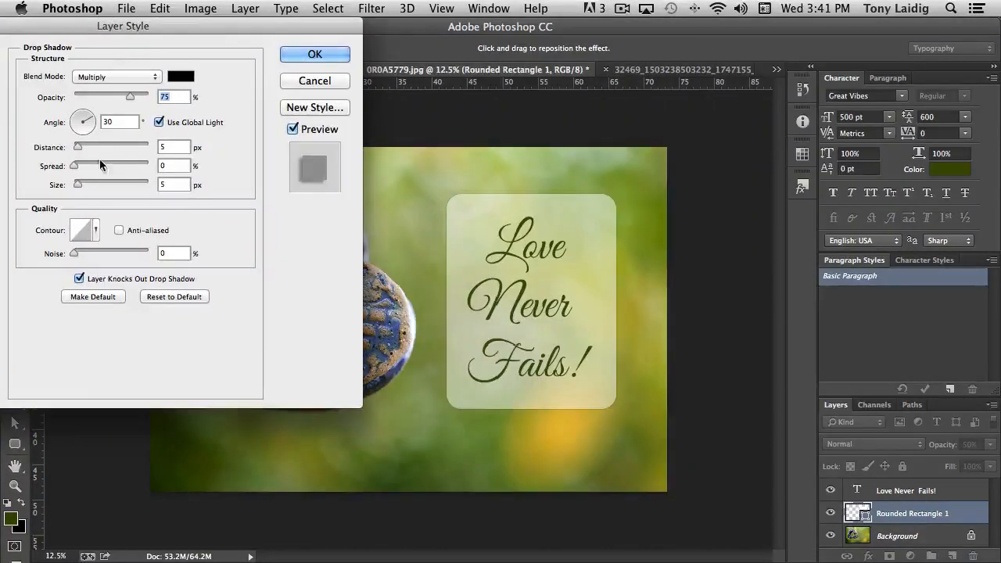
{"action": "left_click_drag", "start_coordinate": [77, 185], "coordinate": [105, 186]}
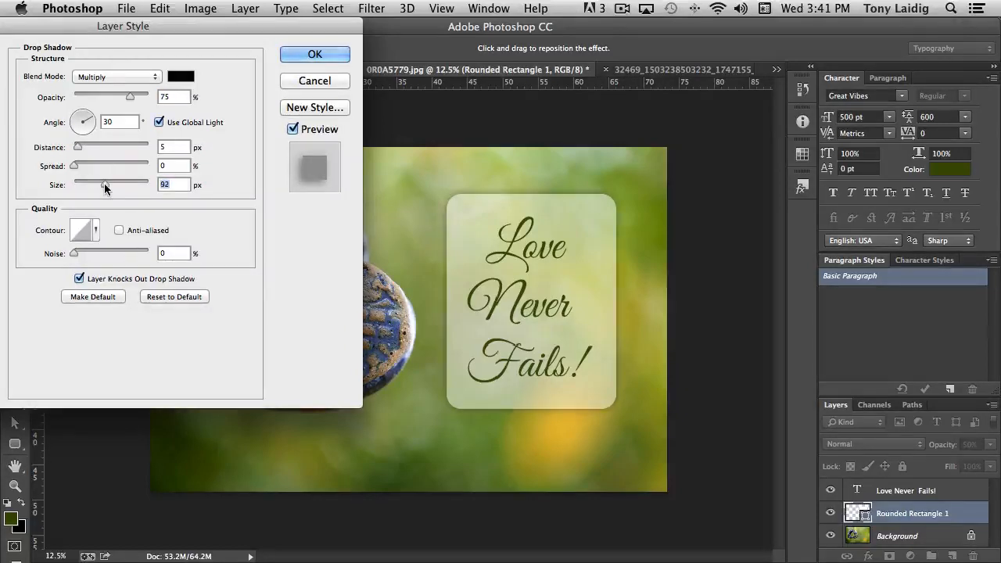
Set the drop shadow's angle to 90° and opacity to 100%, increase its distance, and apply the layer style
{"action": "left_click_drag", "start_coordinate": [128, 122], "coordinate": [74, 125]}
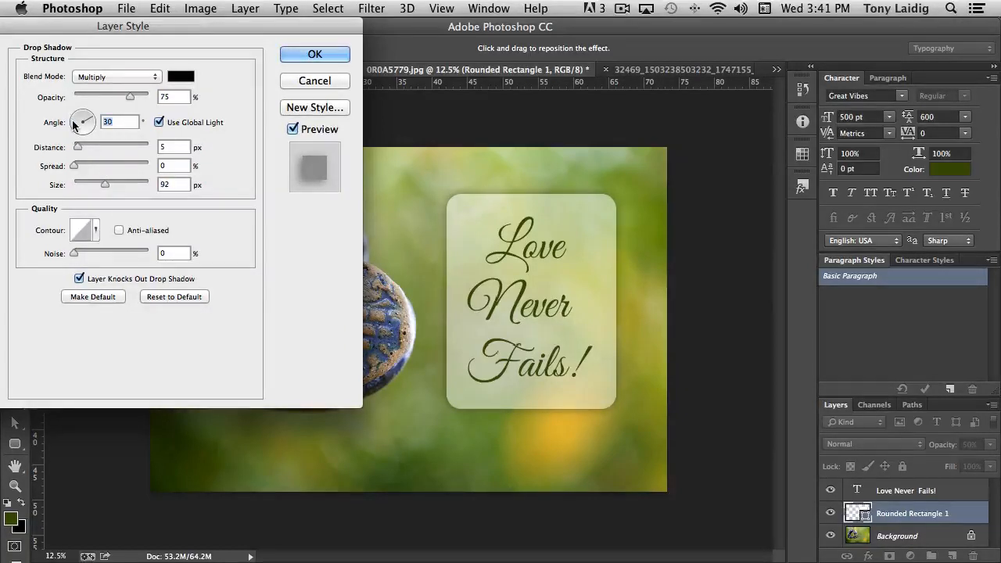
{"action": "type", "text": "90"}
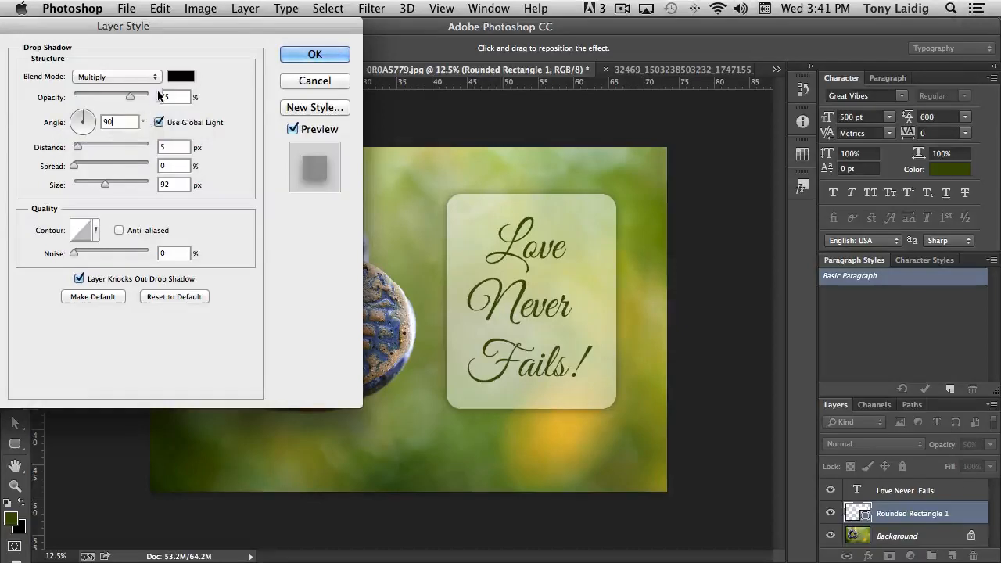
{"action": "left_click_drag", "start_coordinate": [126, 95], "coordinate": [150, 95]}
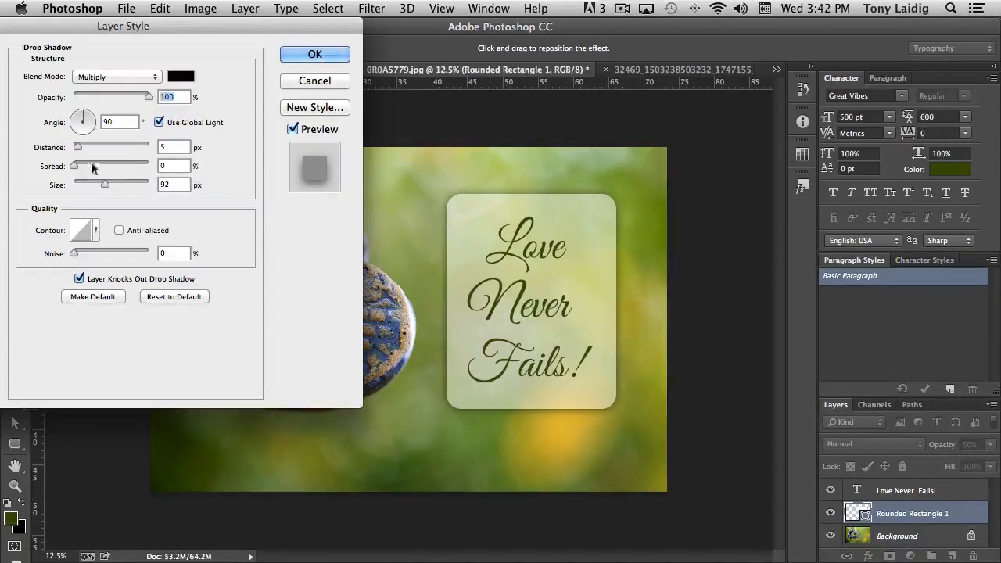
{"action": "left_click_drag", "start_coordinate": [75, 147], "coordinate": [95, 147]}
{"action": "left_click", "coordinate": [325, 53]}
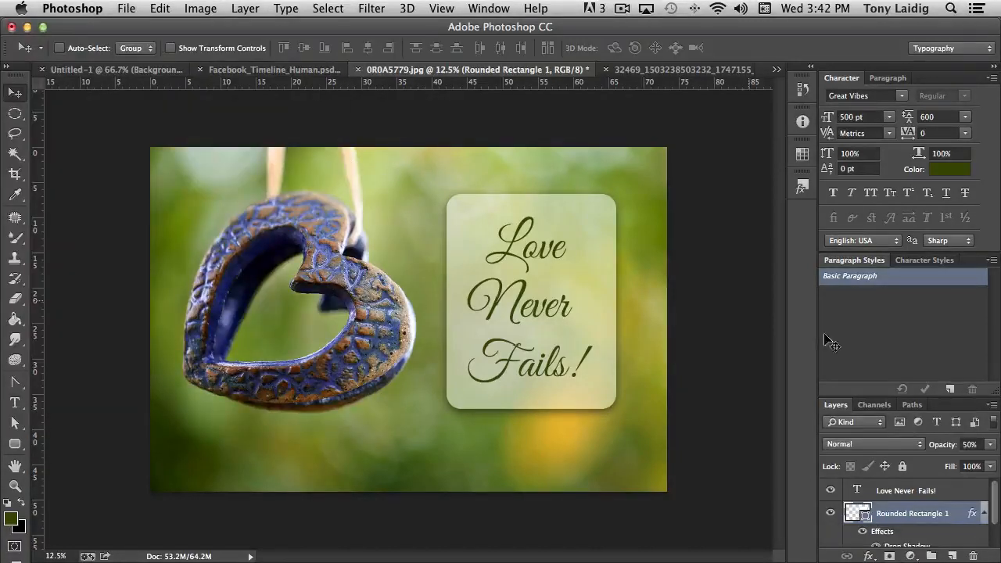
Collapse the effects list of Rounded Rectangle 1 and select that layer together with the "Love Never Fails!" text layer
{"action": "scroll", "coordinate": [893, 498], "scroll_direction": "down", "scroll_amount": 2}
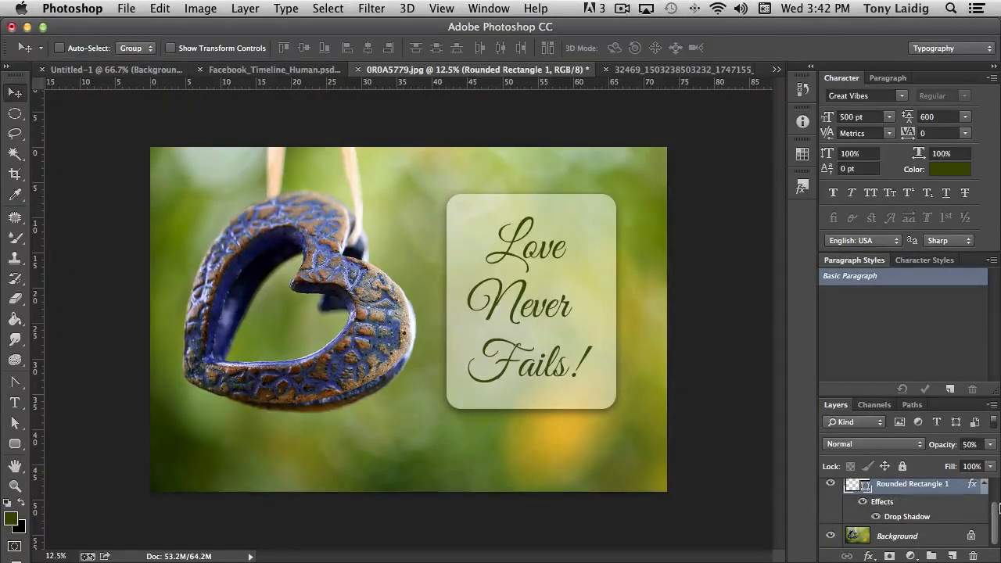
{"action": "left_click", "coordinate": [984, 484]}
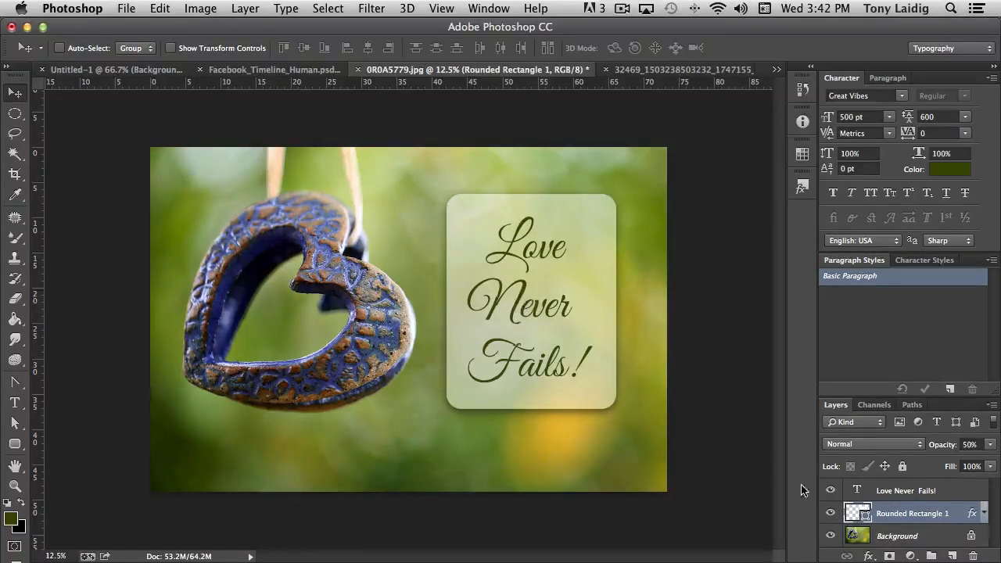
{"action": "left_click", "coordinate": [903, 489], "text": "shift"}
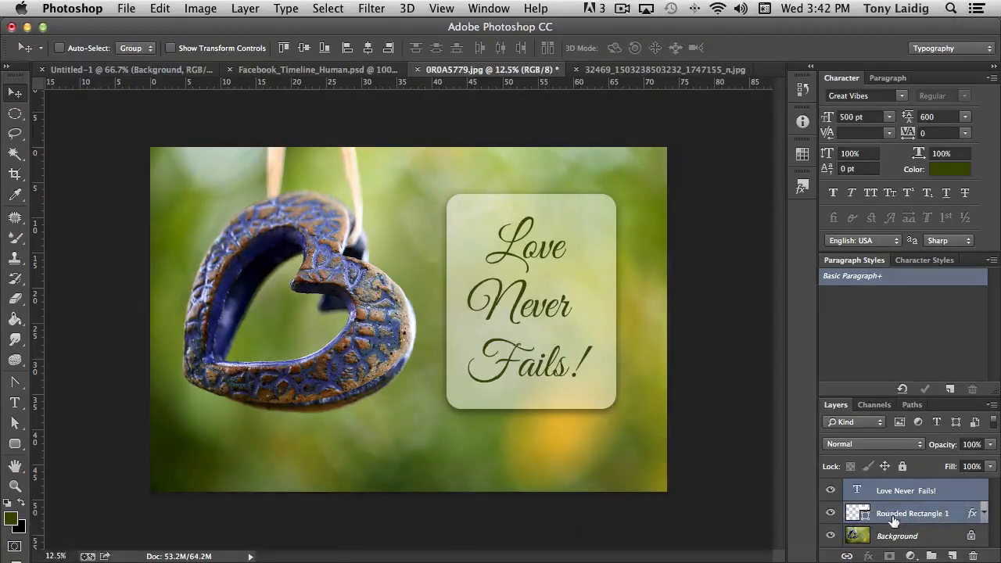
{"action": "left_click", "coordinate": [906, 516]}
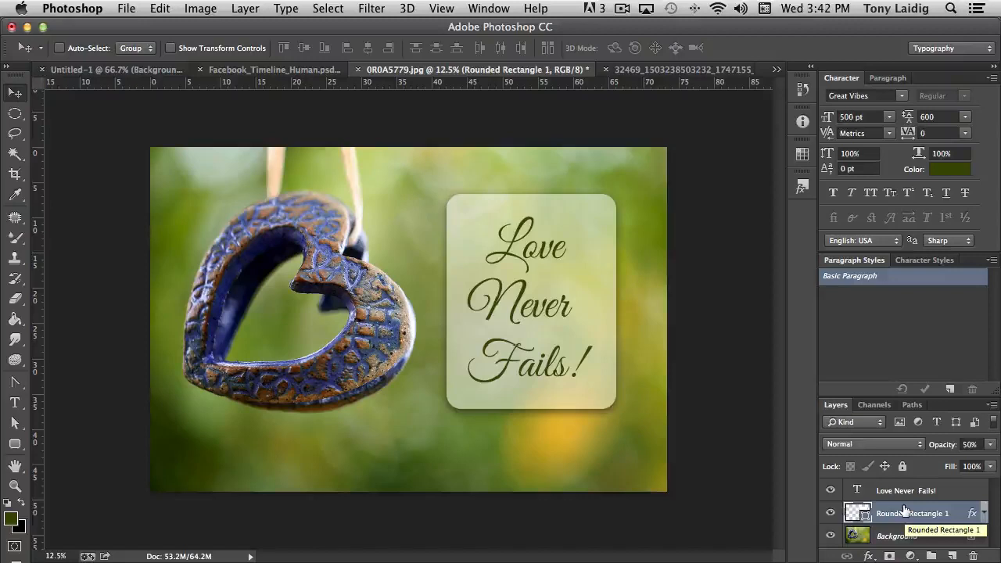
{"action": "left_click", "coordinate": [900, 491]}
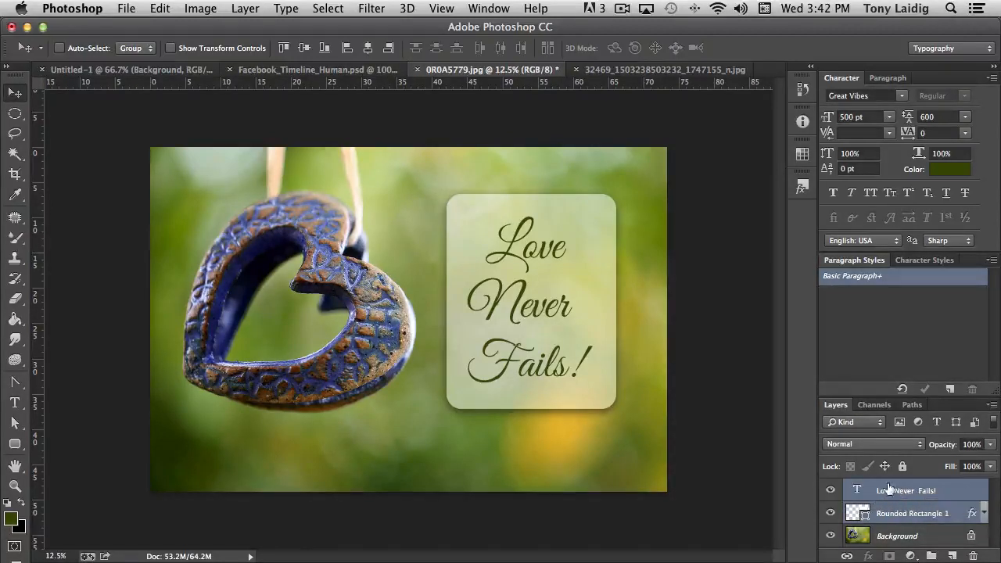
{"action": "right_click", "coordinate": [894, 488]}
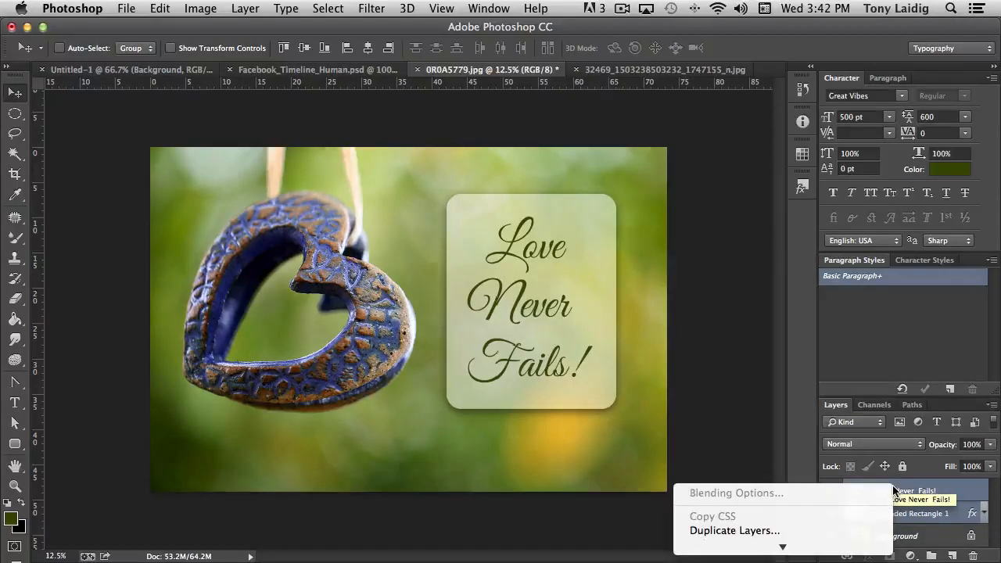
{"action": "mouse_move", "coordinate": [787, 545]}
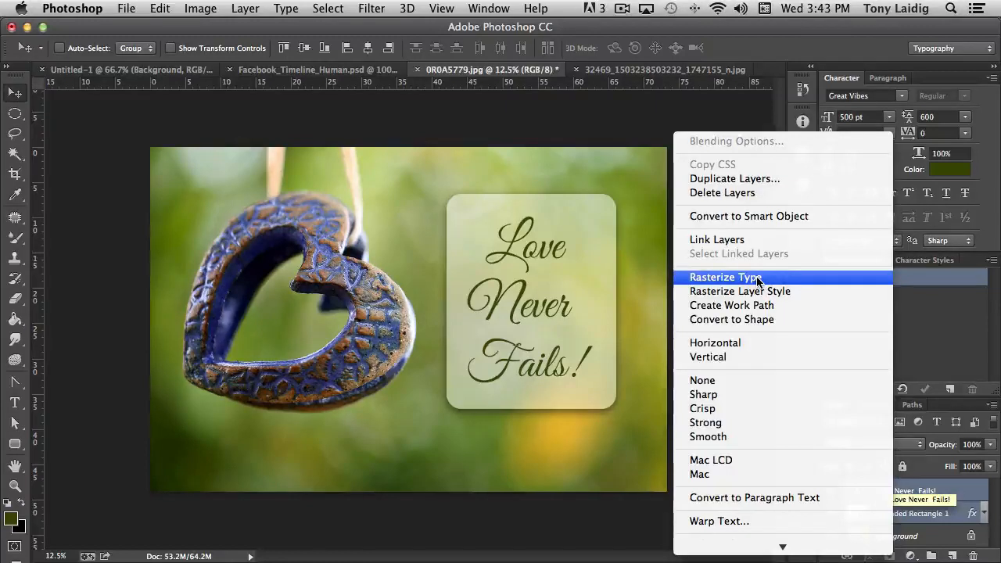
{"action": "scroll", "coordinate": [776, 397], "scroll_direction": "down", "scroll_amount": 5}
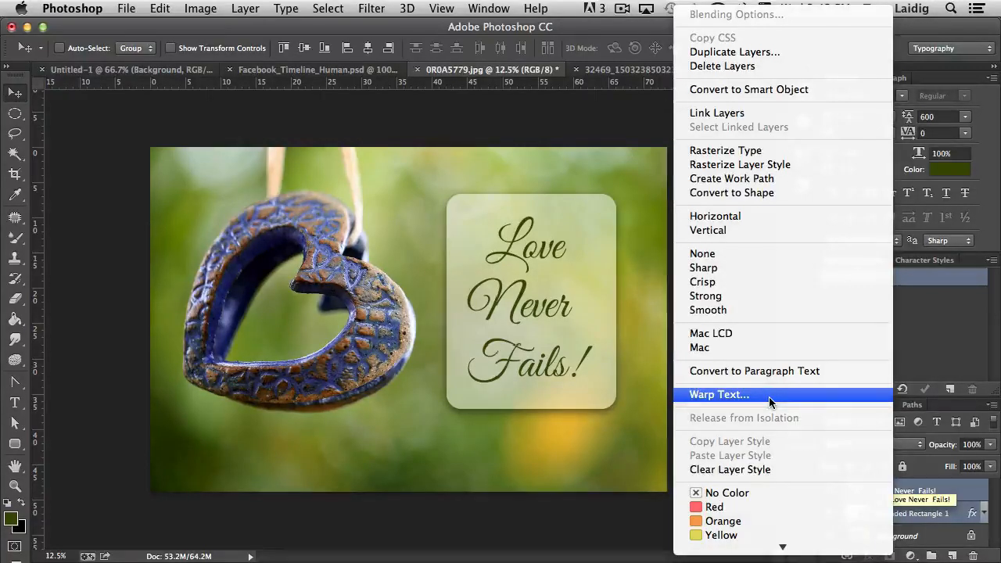
{"action": "scroll", "coordinate": [768, 396], "scroll_direction": "down", "scroll_amount": 1}
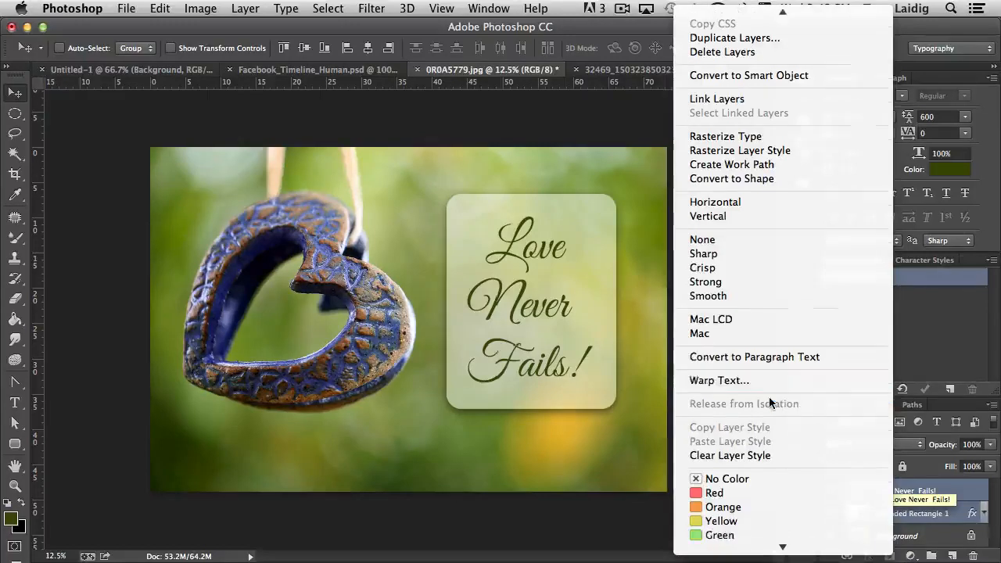
{"action": "scroll", "coordinate": [769, 396], "scroll_direction": "up", "scroll_amount": 1}
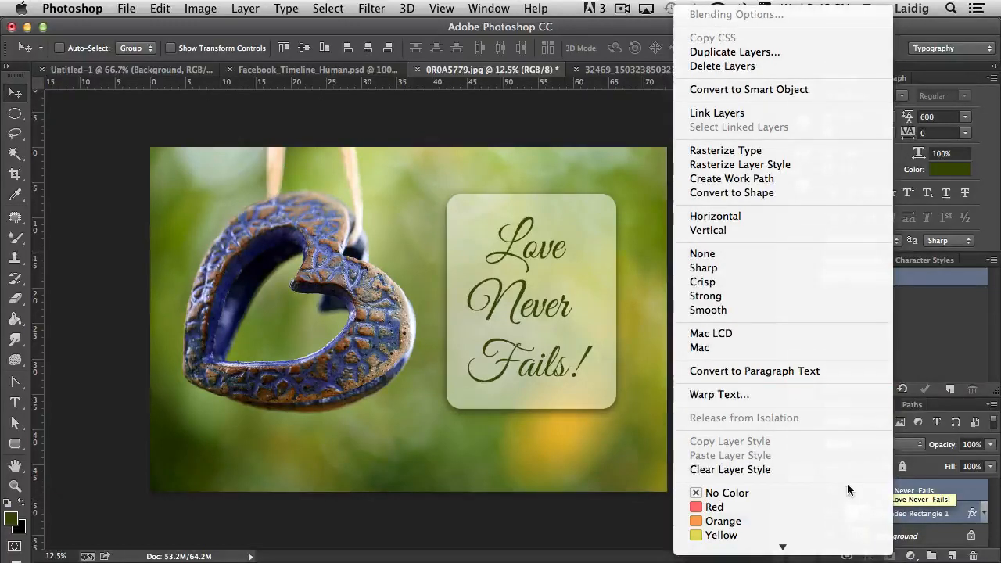
{"action": "left_click", "coordinate": [958, 493]}
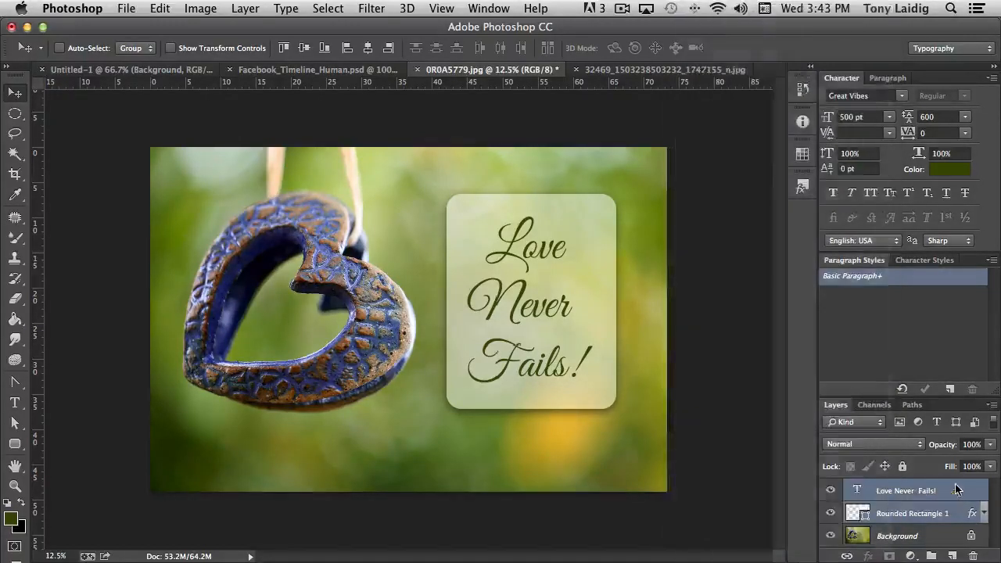
Group the selected text and rectangle layers as "Love Text" with the colour red, and move the group slightly up on the photo
{"action": "left_click", "coordinate": [990, 407]}
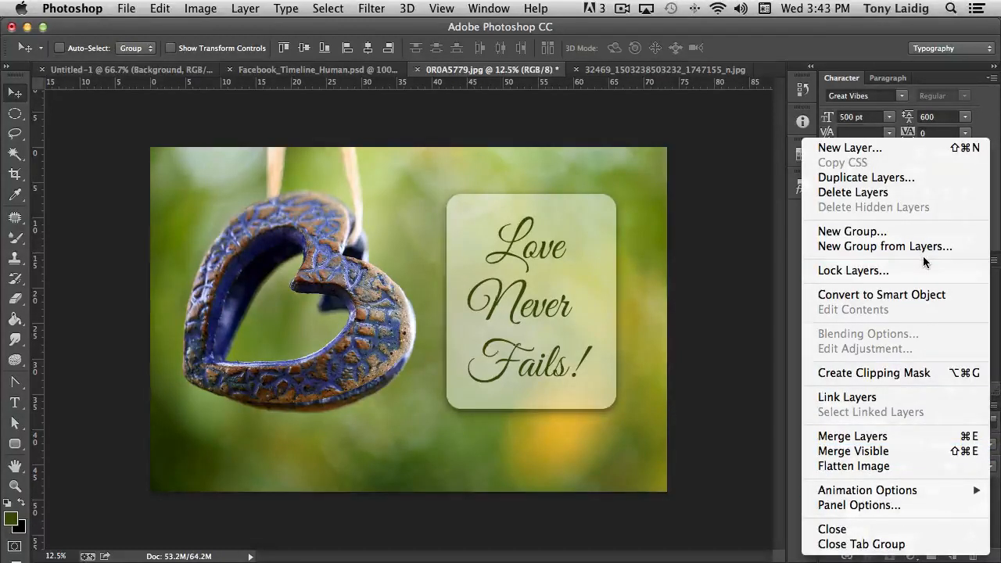
{"action": "left_click", "coordinate": [826, 247]}
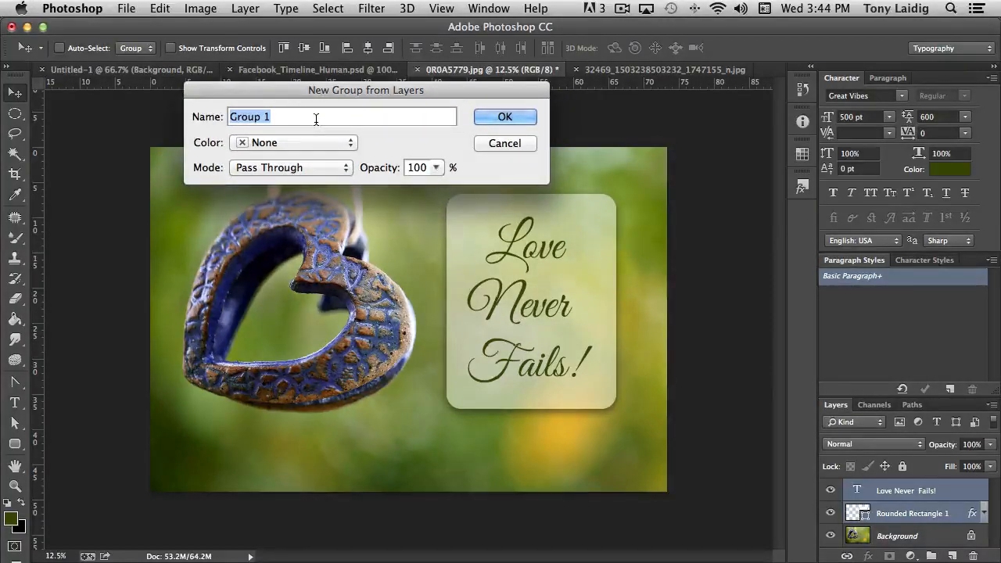
{"action": "type", "text": "Love"}
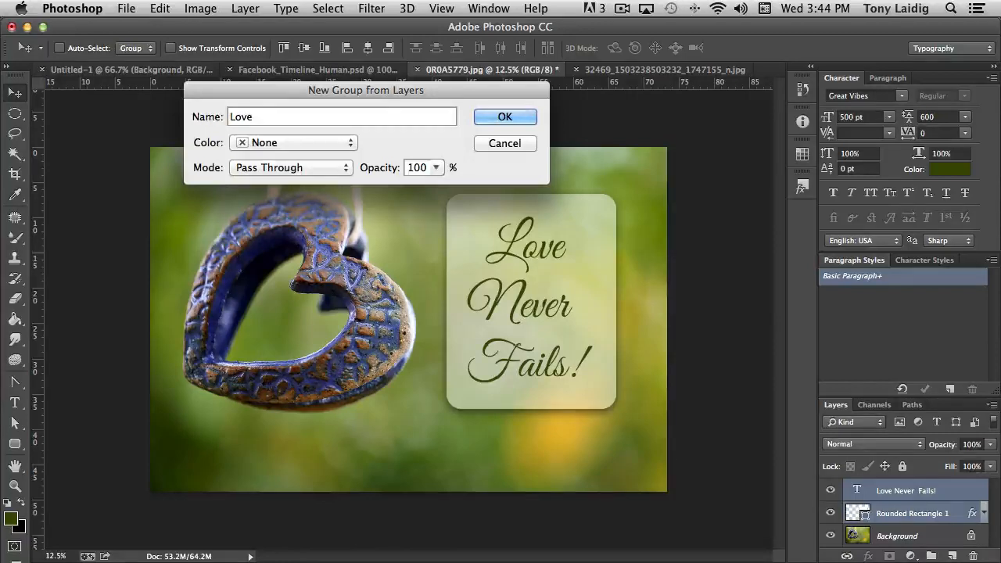
{"action": "type", "text": " Text"}
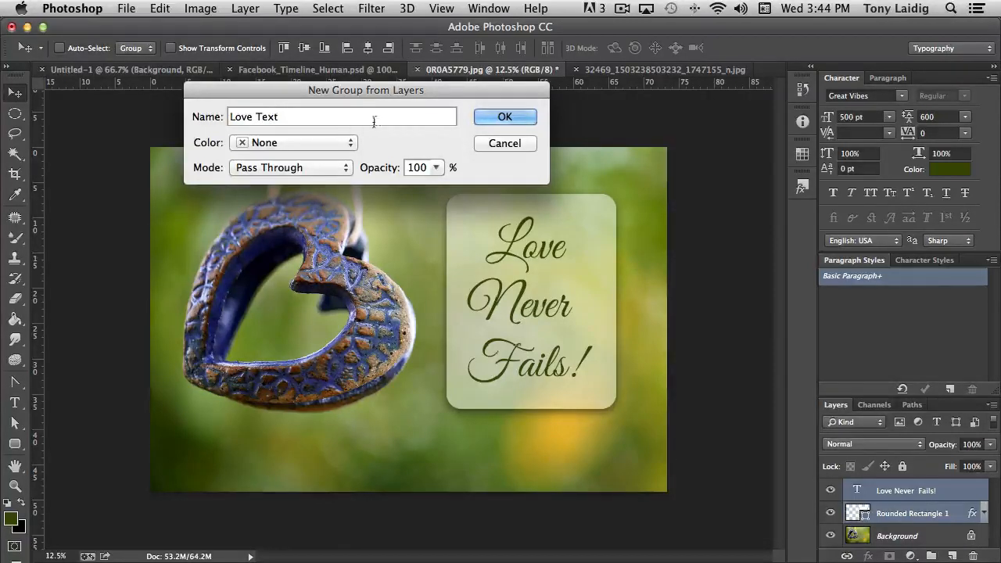
{"action": "left_click", "coordinate": [329, 142]}
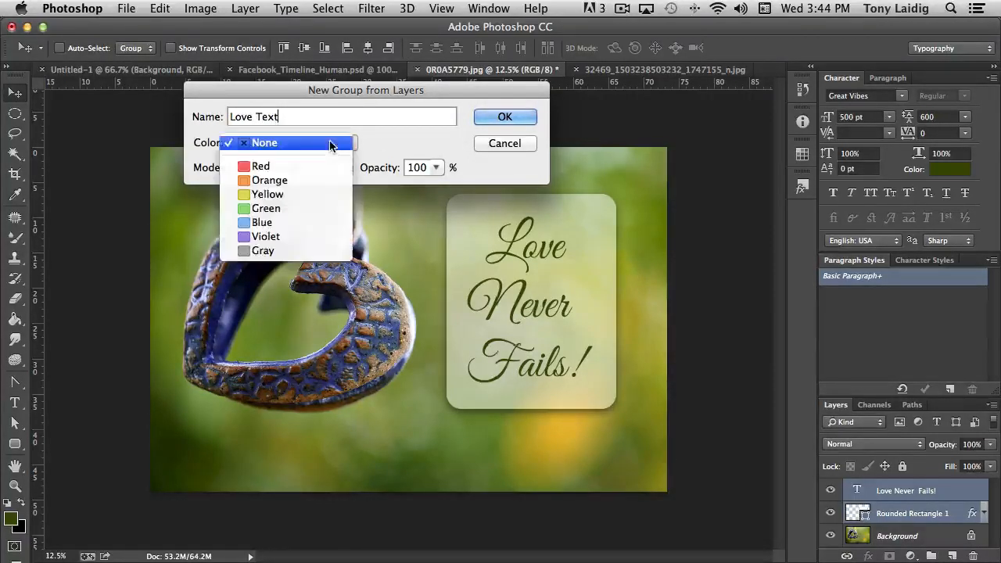
{"action": "left_click", "coordinate": [279, 170]}
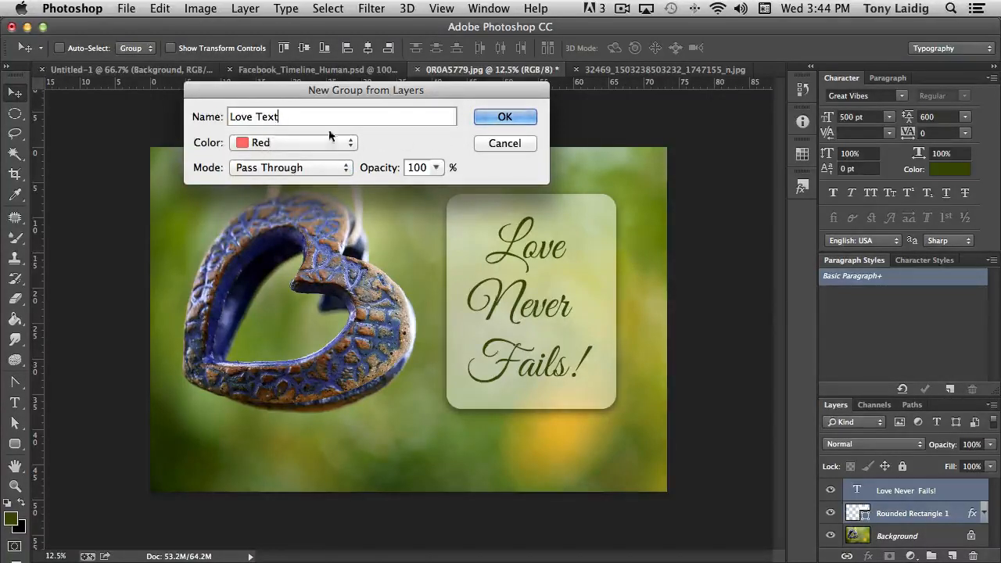
{"action": "left_click", "coordinate": [505, 118]}
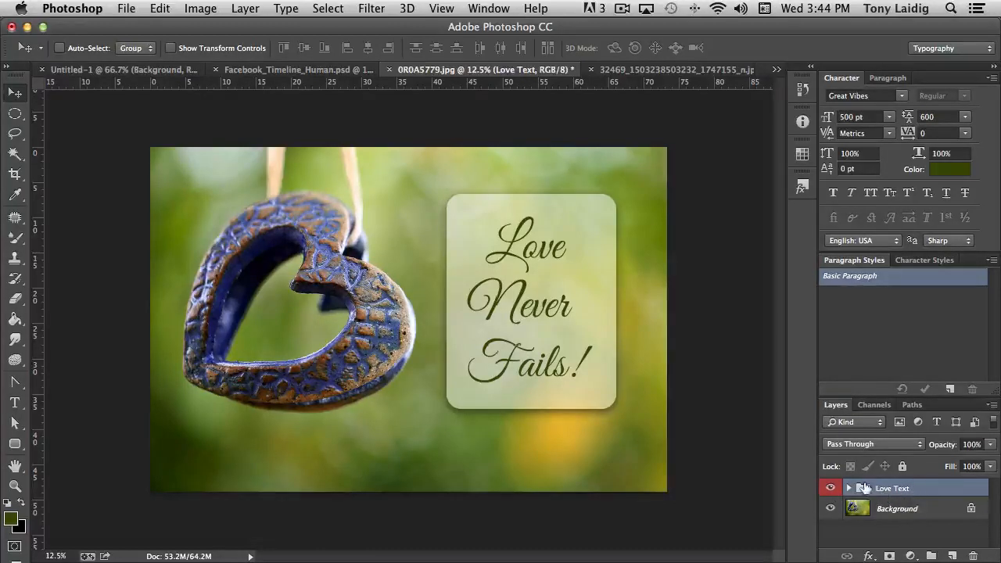
{"action": "left_click_drag", "start_coordinate": [554, 271], "coordinate": [506, 274]}
{"action": "left_click_drag", "start_coordinate": [506, 273], "coordinate": [506, 273]}
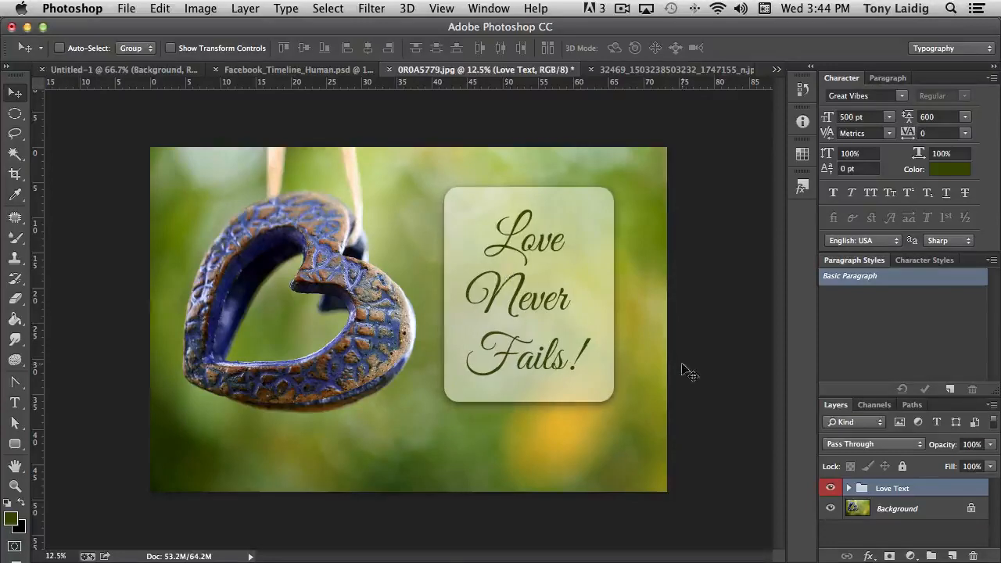
Expand the Love Text group to examine its text and rectangle layers, then collapse it and reselect the group
{"action": "left_click", "coordinate": [849, 489]}
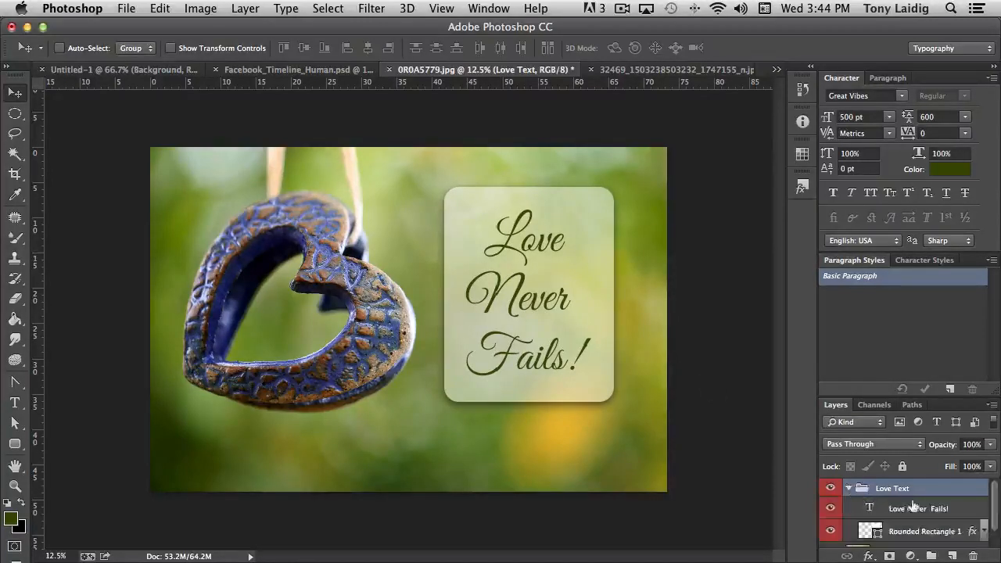
{"action": "left_click", "coordinate": [848, 488]}
{"action": "left_click", "coordinate": [848, 488]}
{"action": "scroll", "coordinate": [918, 530], "scroll_direction": "down", "scroll_amount": 2}
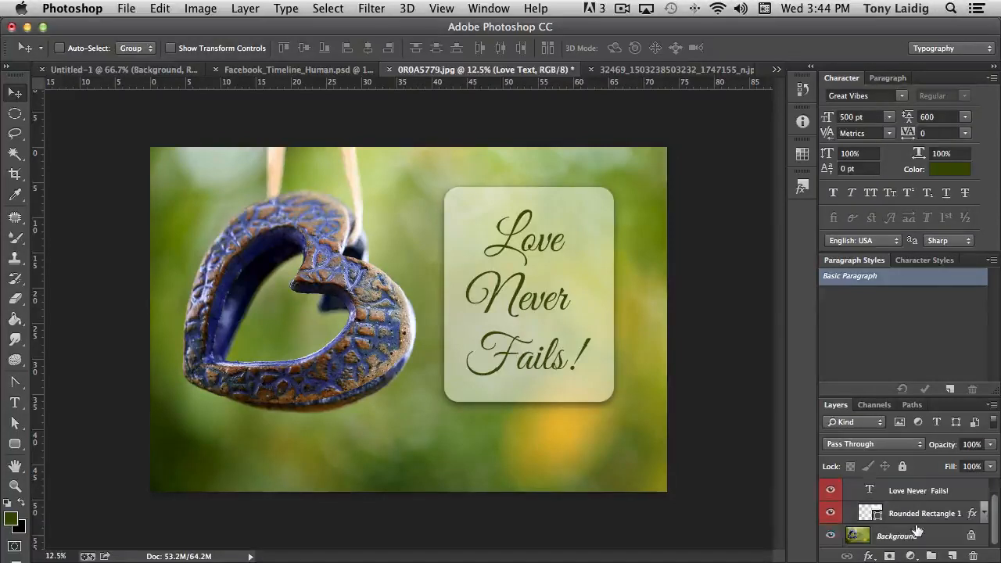
{"action": "left_click", "coordinate": [909, 515]}
{"action": "left_click", "coordinate": [912, 493]}
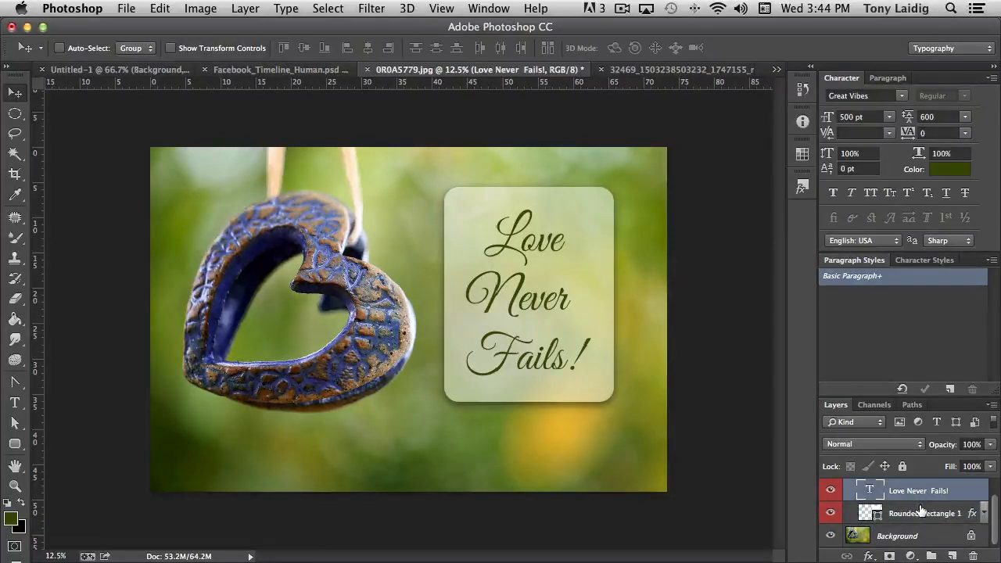
{"action": "scroll", "coordinate": [921, 510], "scroll_direction": "up", "scroll_amount": 1}
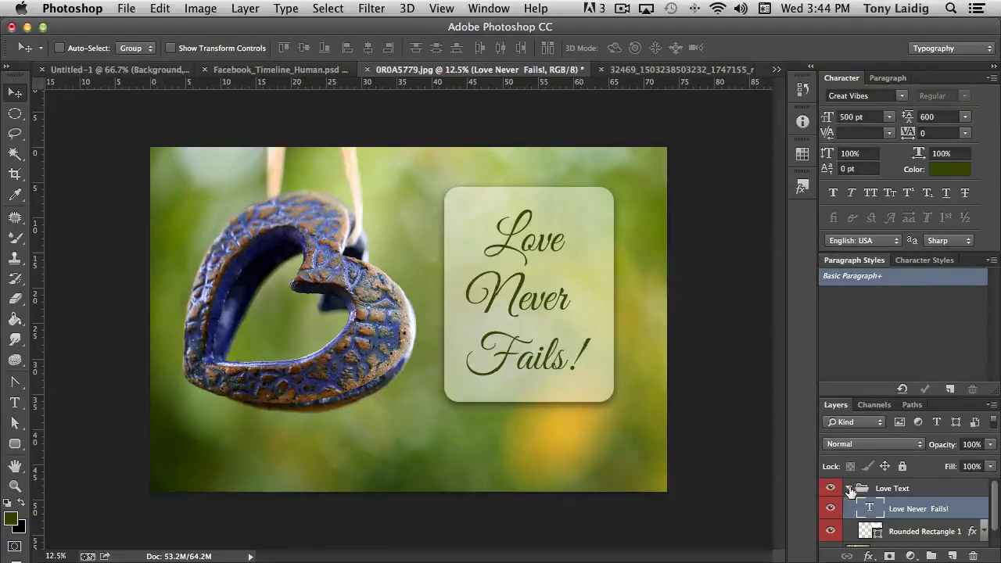
{"action": "left_click", "coordinate": [849, 488]}
{"action": "left_click", "coordinate": [893, 489]}
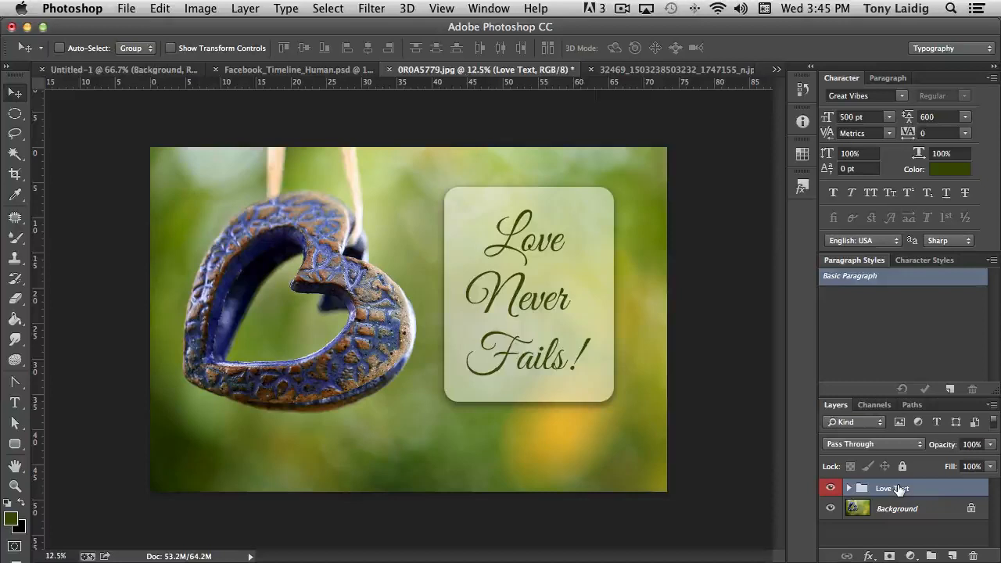
Toggle the visibility of the Love Text group to compare the photo with and without the text panel, leaving it shown
{"action": "left_click", "coordinate": [830, 489]}
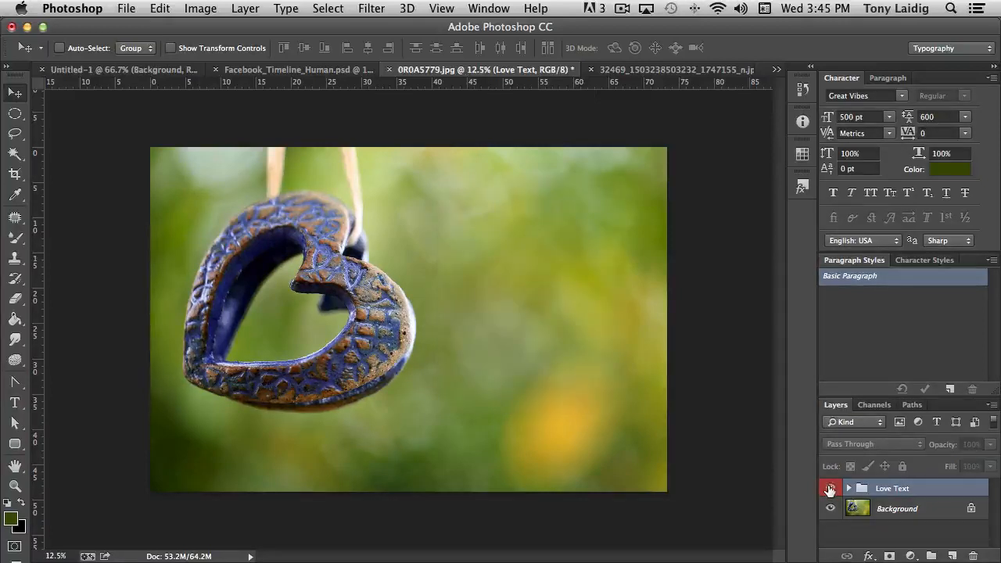
{"action": "left_click", "coordinate": [830, 488]}
{"action": "left_click", "coordinate": [830, 488]}
{"action": "left_click", "coordinate": [830, 489]}
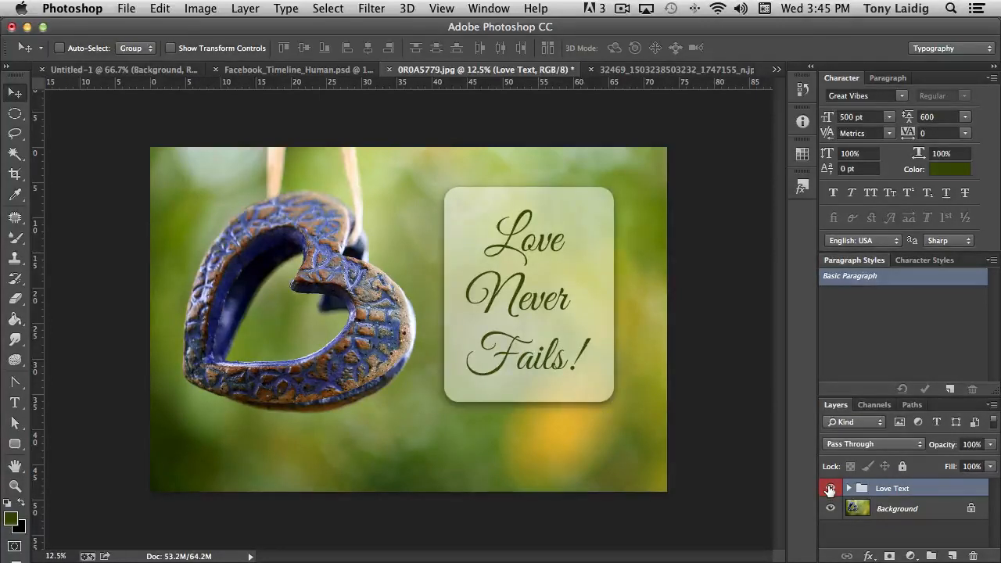